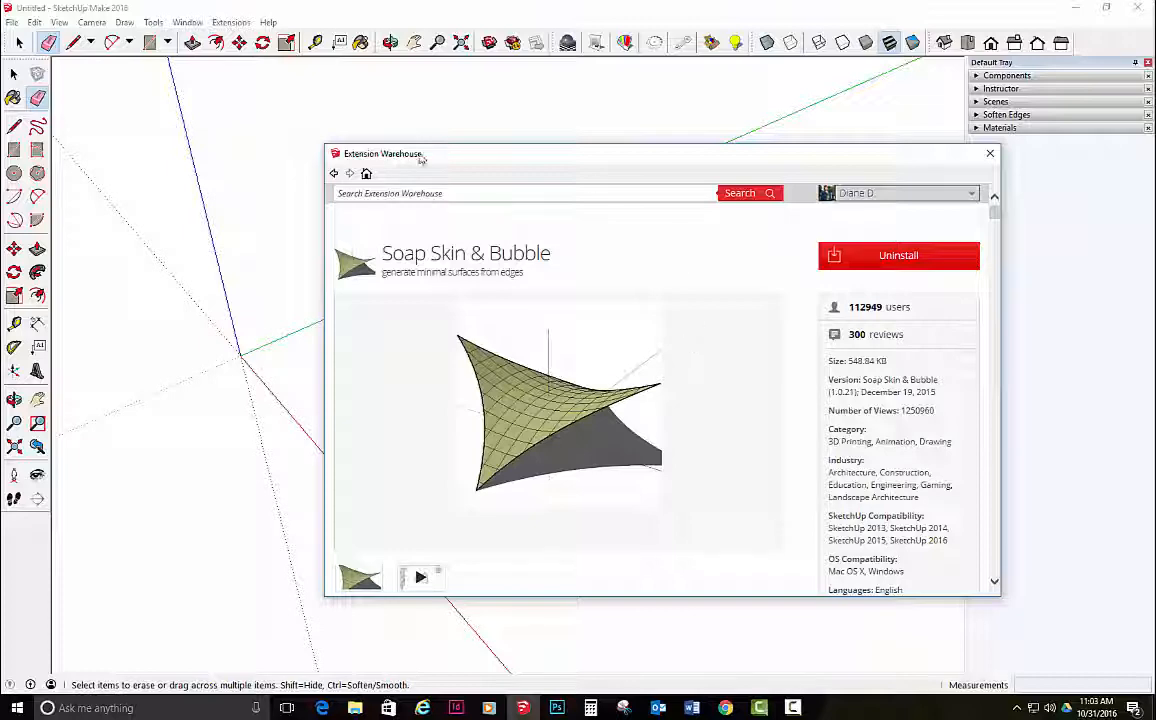
- Close the Extension Warehouse, then display the Soap Bubble toolbar and place it at the upper edge of the drawing area
click(991, 155)
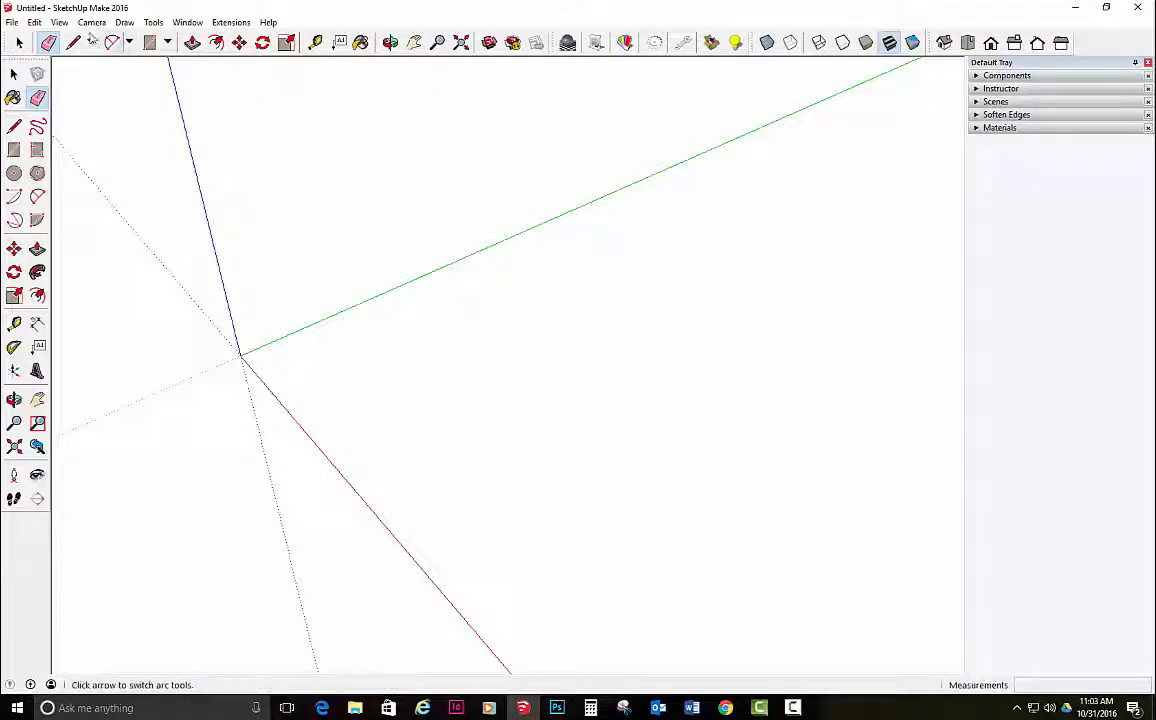
click(59, 22)
click(85, 38)
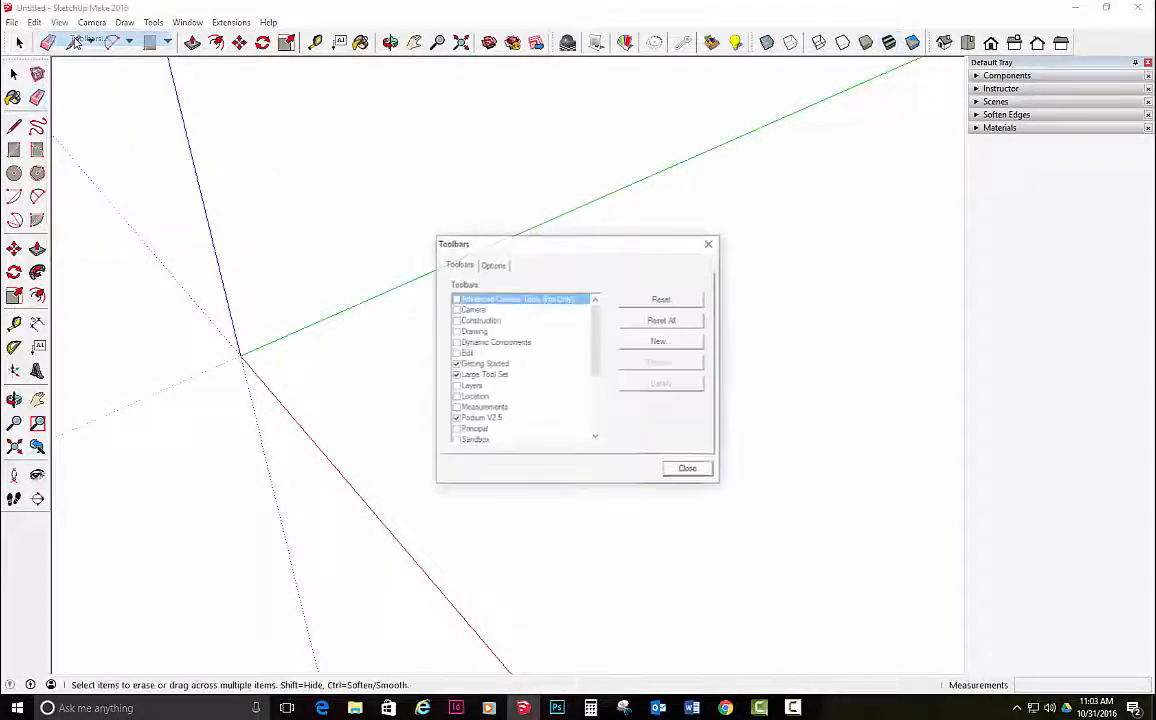
drag(597, 318, 596, 373)
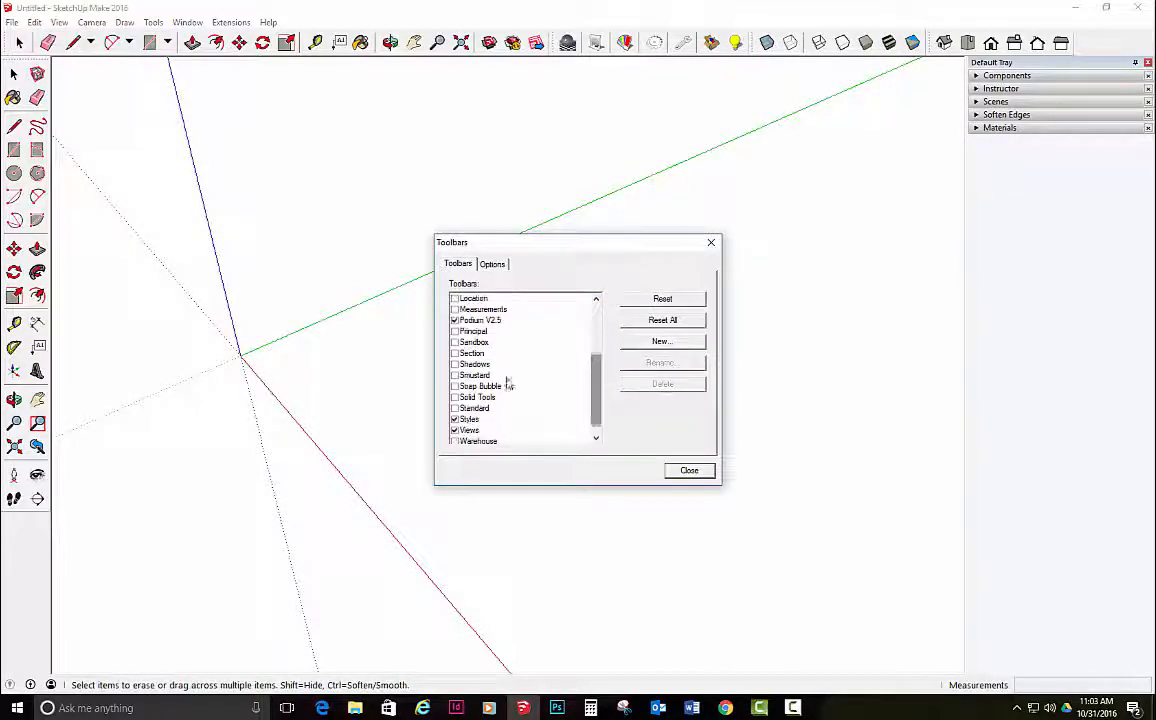
click(455, 387)
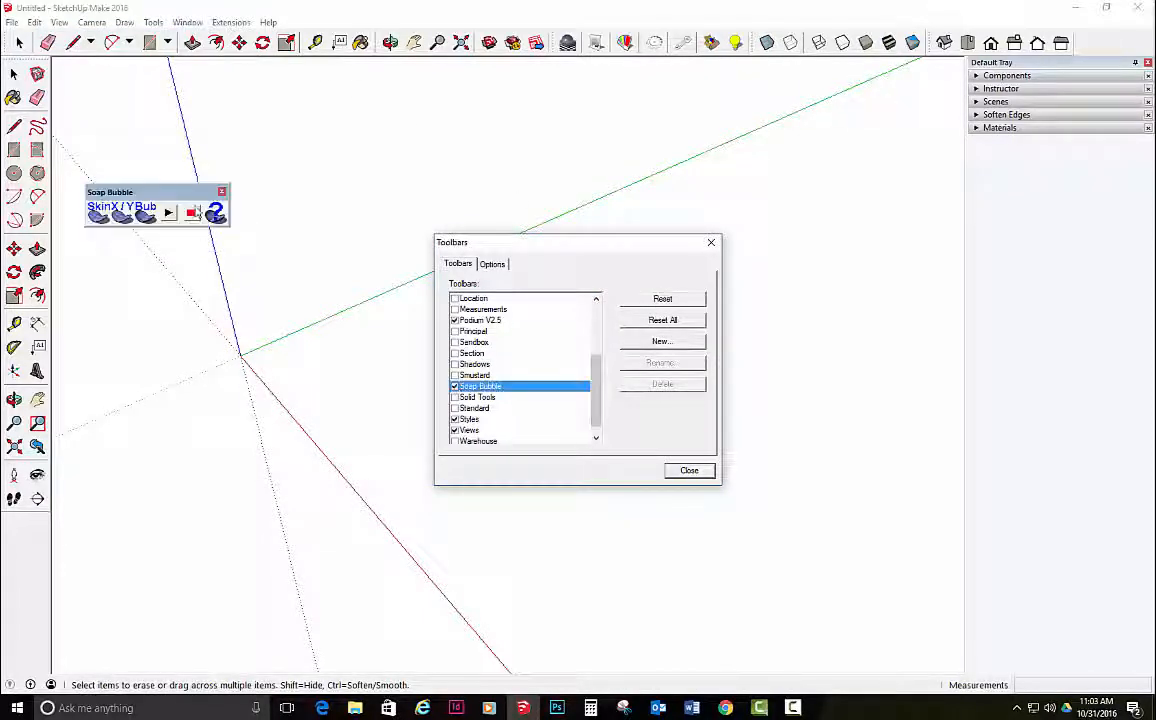
click(711, 243)
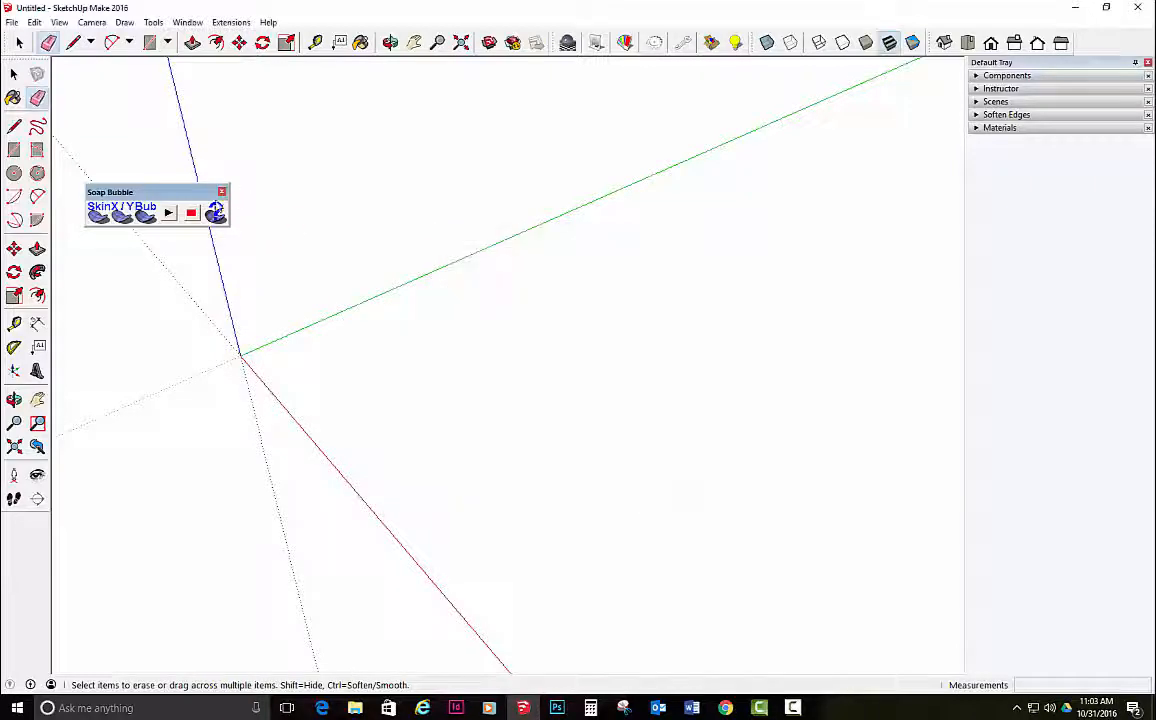
drag(190, 190, 366, 77)
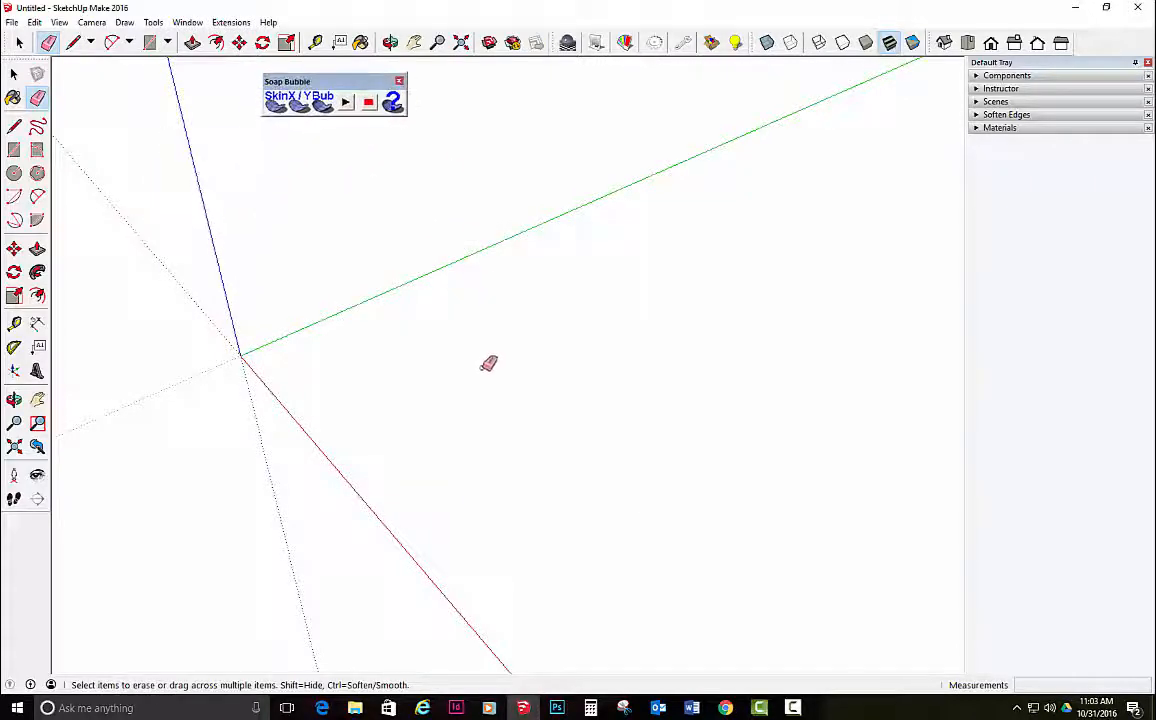
- Draw a closed triangular face on the ground beside the origin, with one side about 10' 7" and another about 14' long
middle_drag(488, 363, 472, 253)
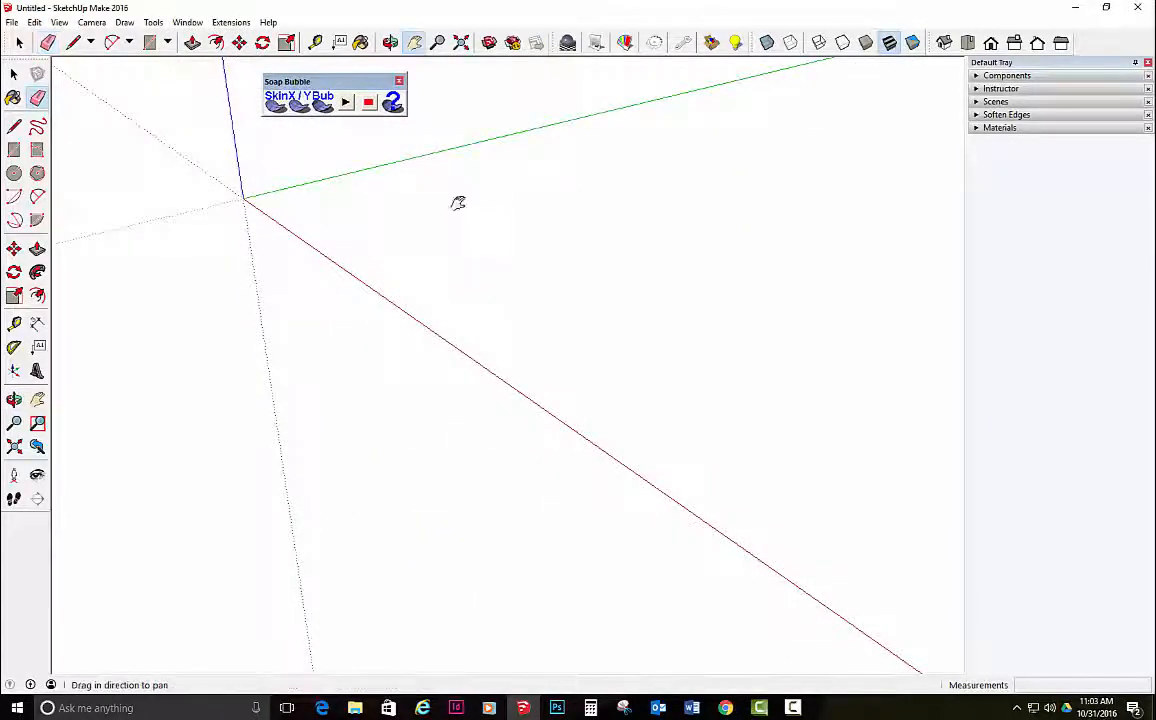
drag(457, 203, 449, 411)
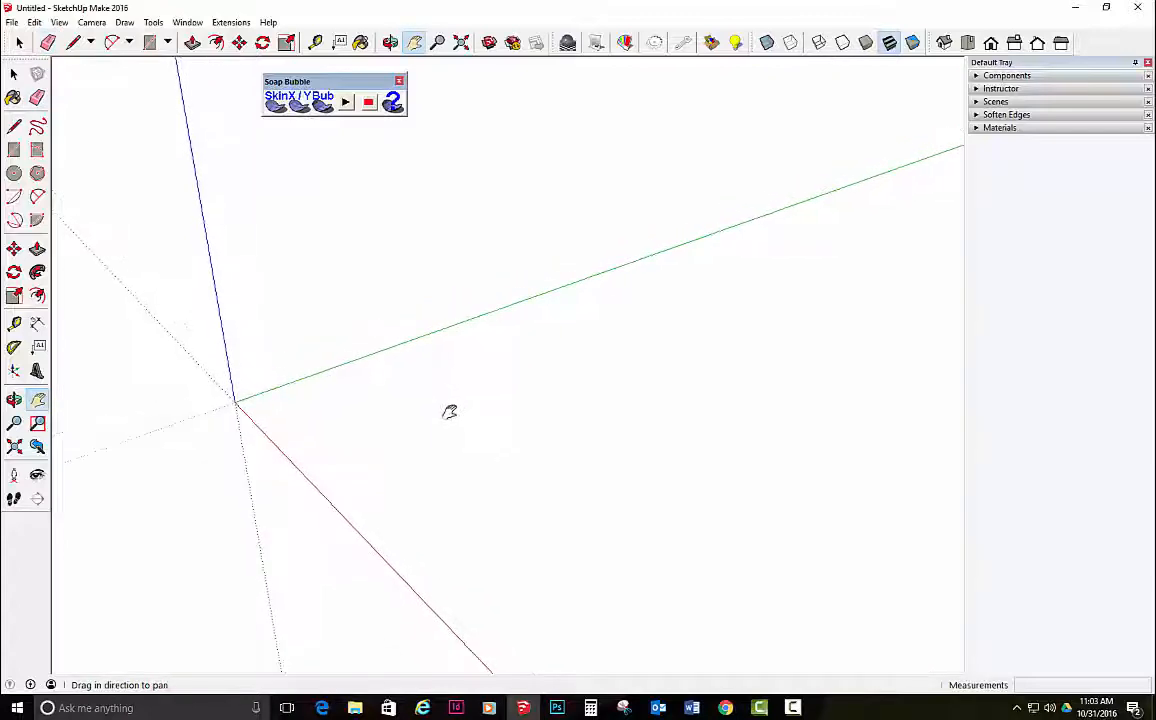
key(l)
click(366, 411)
click(581, 368)
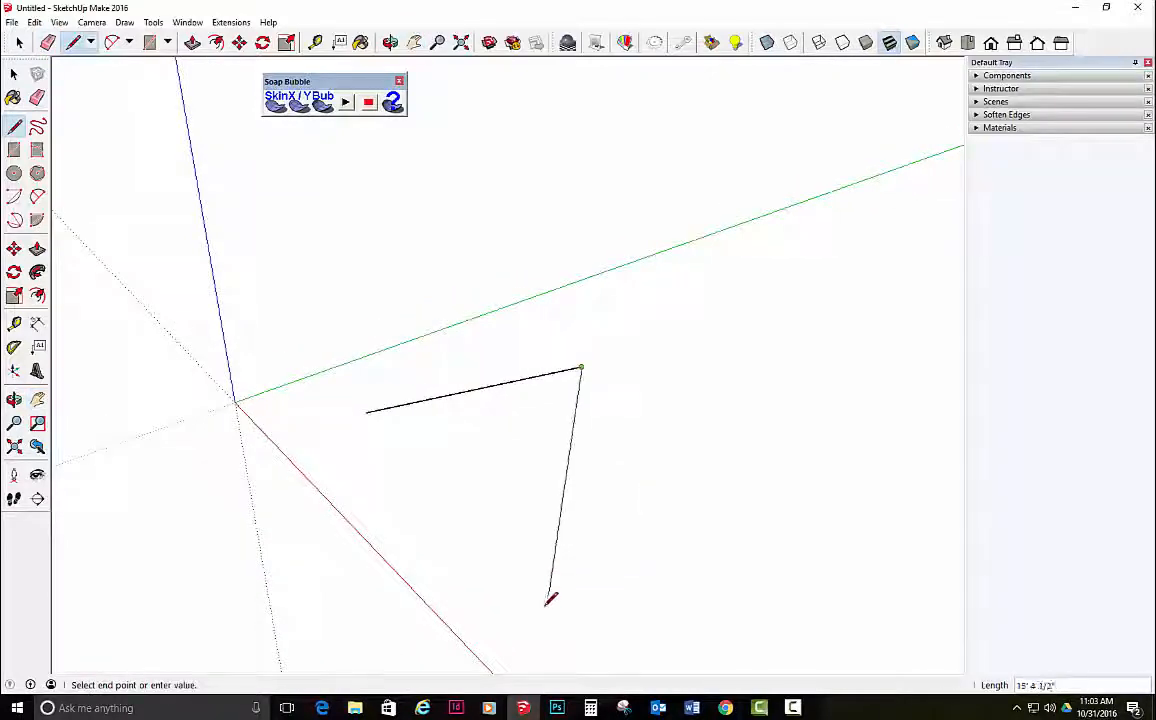
click(544, 603)
click(367, 411)
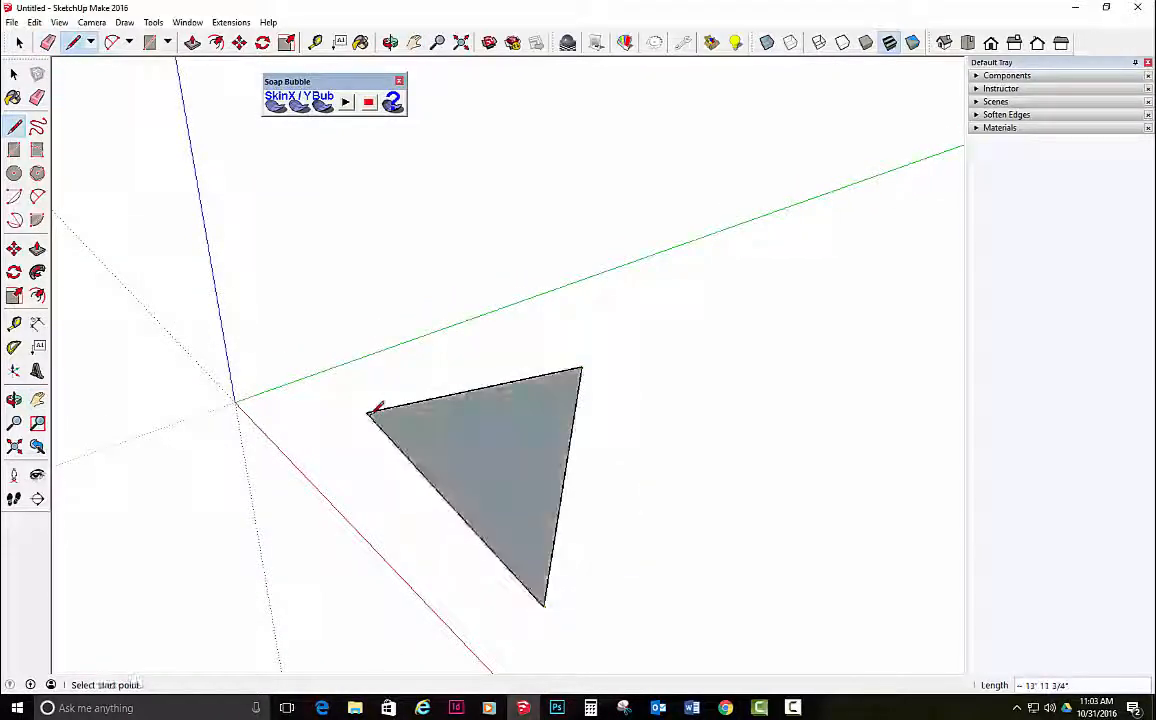
- Draw a two-point arc on the triangle's first edge, bulging vertically by about 2' 9"
middle_drag(467, 397, 477, 325)
key(a)
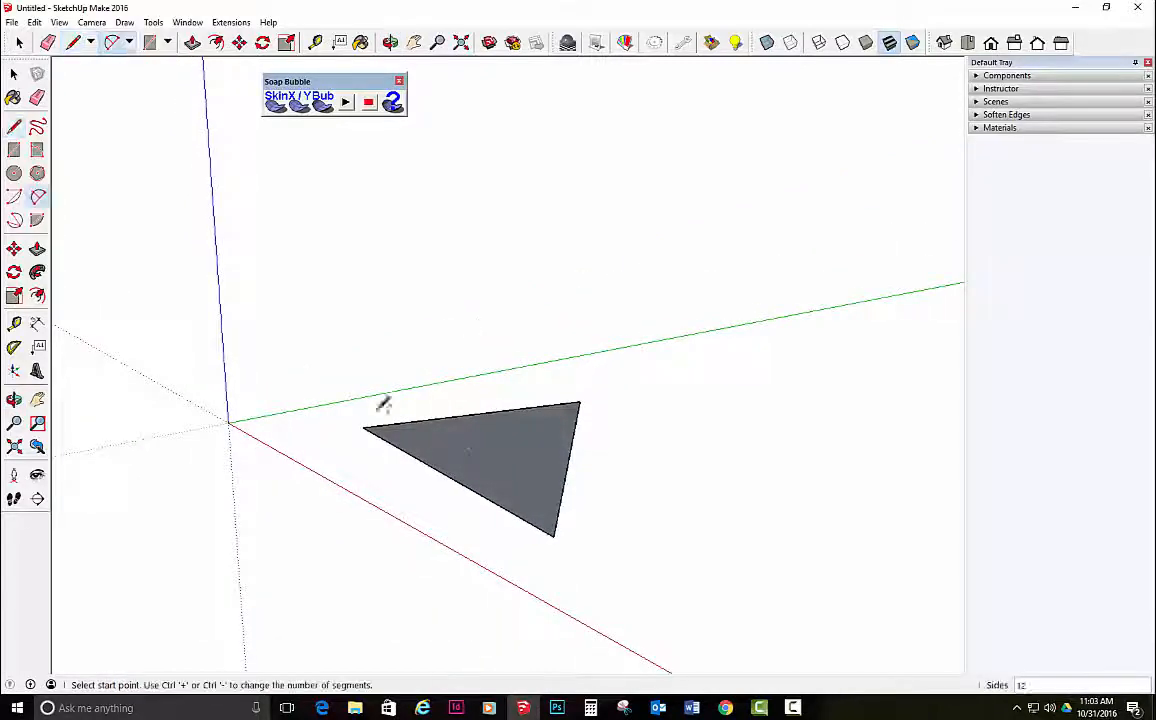
click(364, 427)
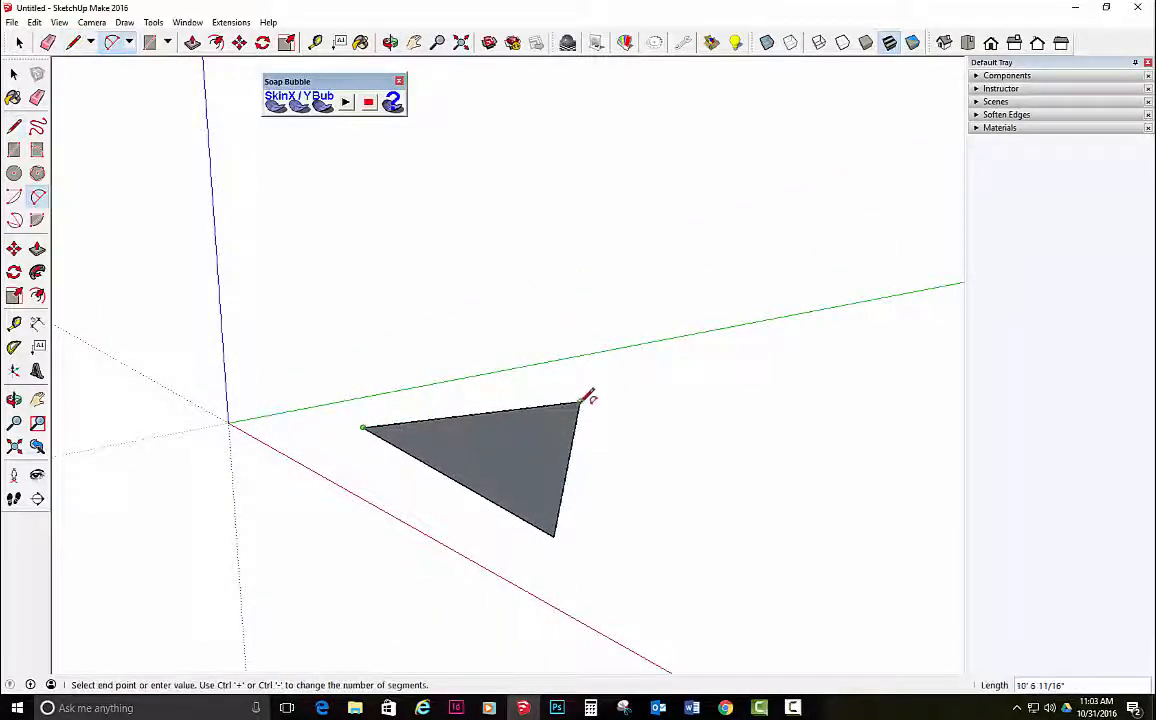
click(582, 401)
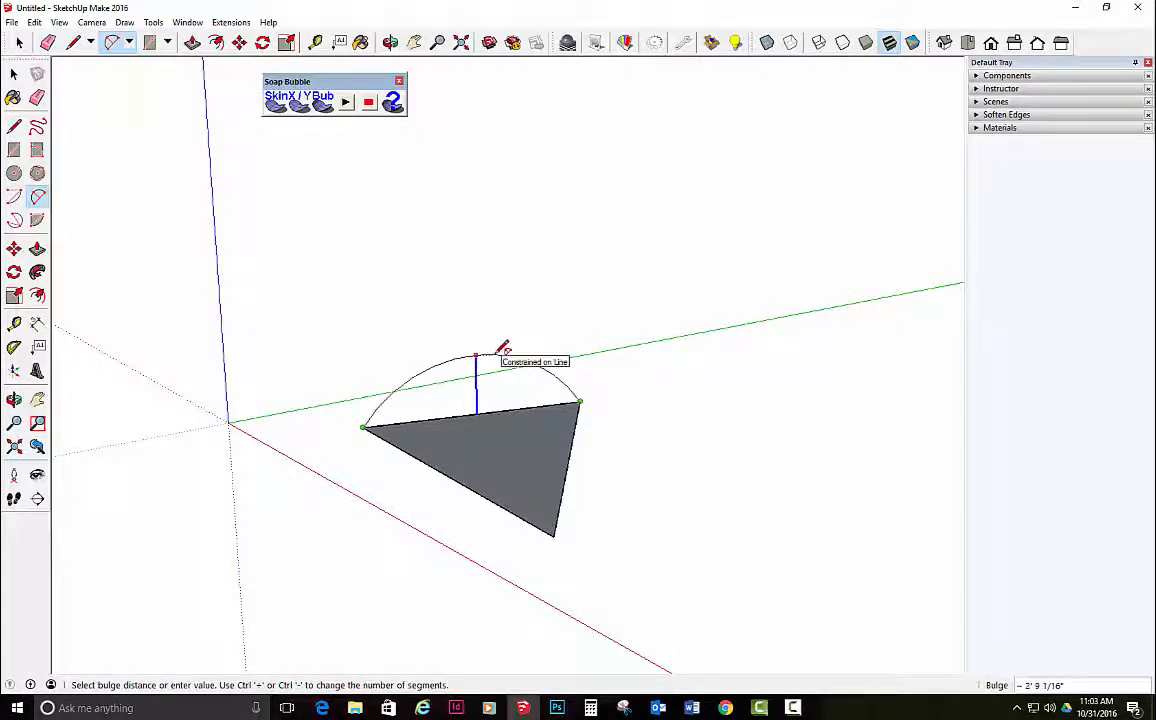
click(502, 348)
- Draw a vertical arc on the adjacent second edge of the triangle, matching its height to the first arc
click(580, 402)
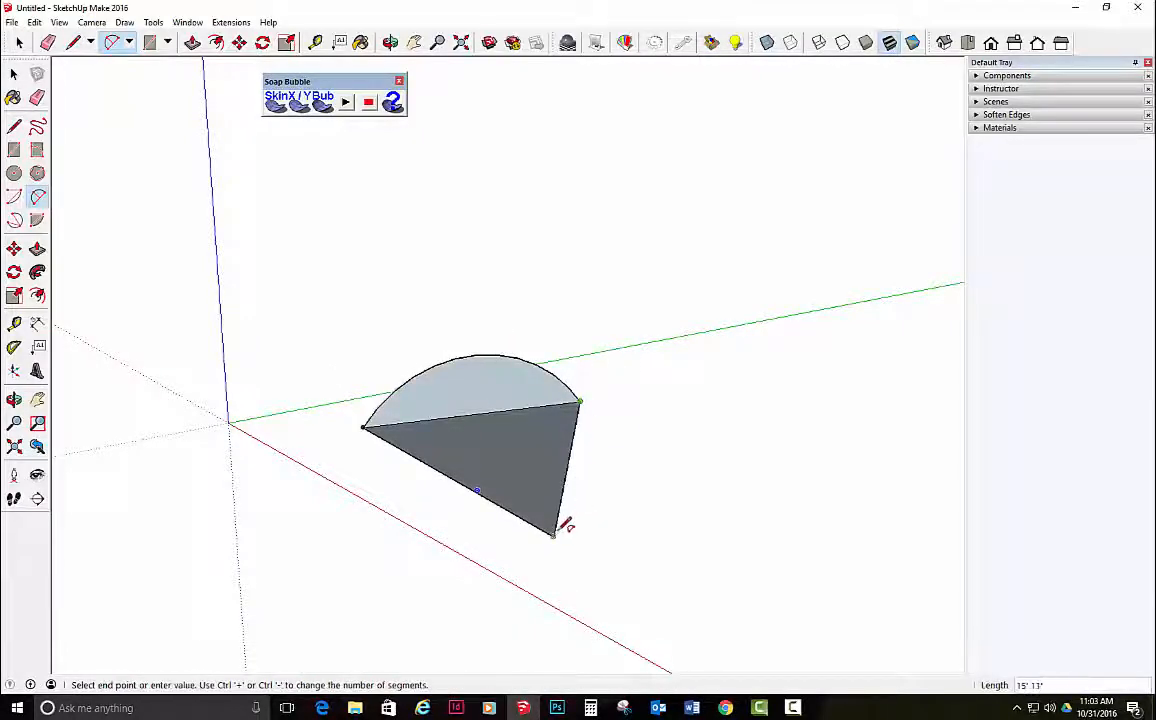
click(553, 535)
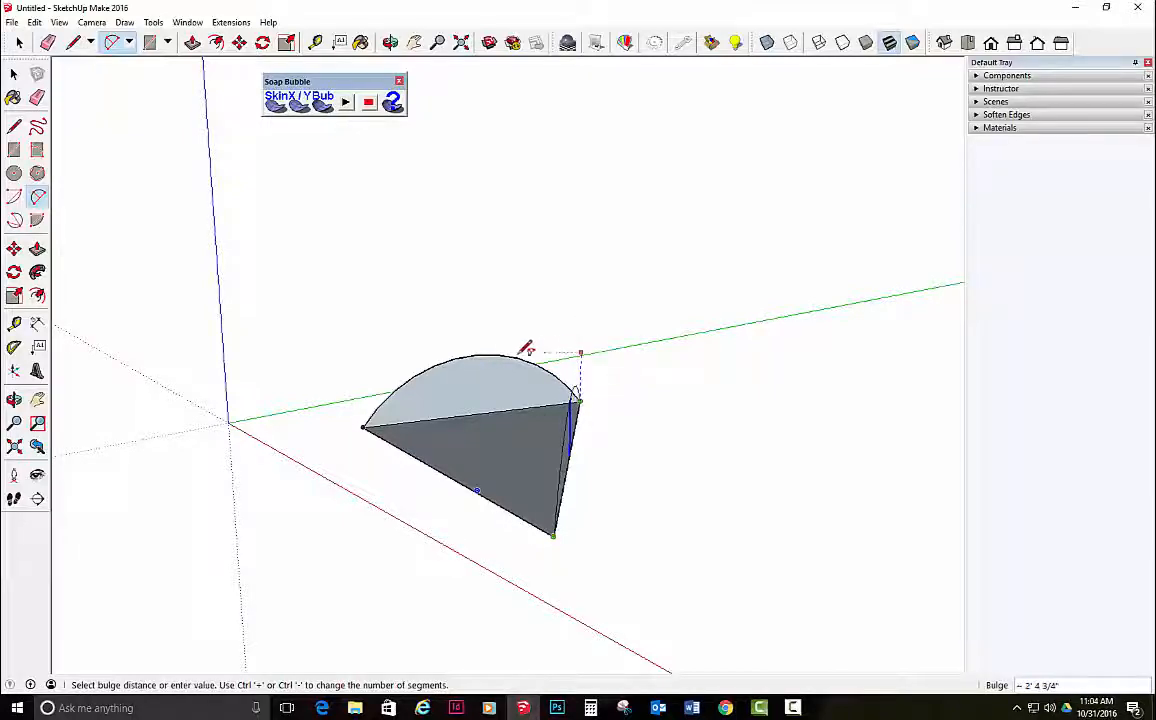
click(480, 356)
- Draw a vertical arc across the triangle's remaining edge, about level with the other two arcs
middle_drag(467, 361, 841, 346)
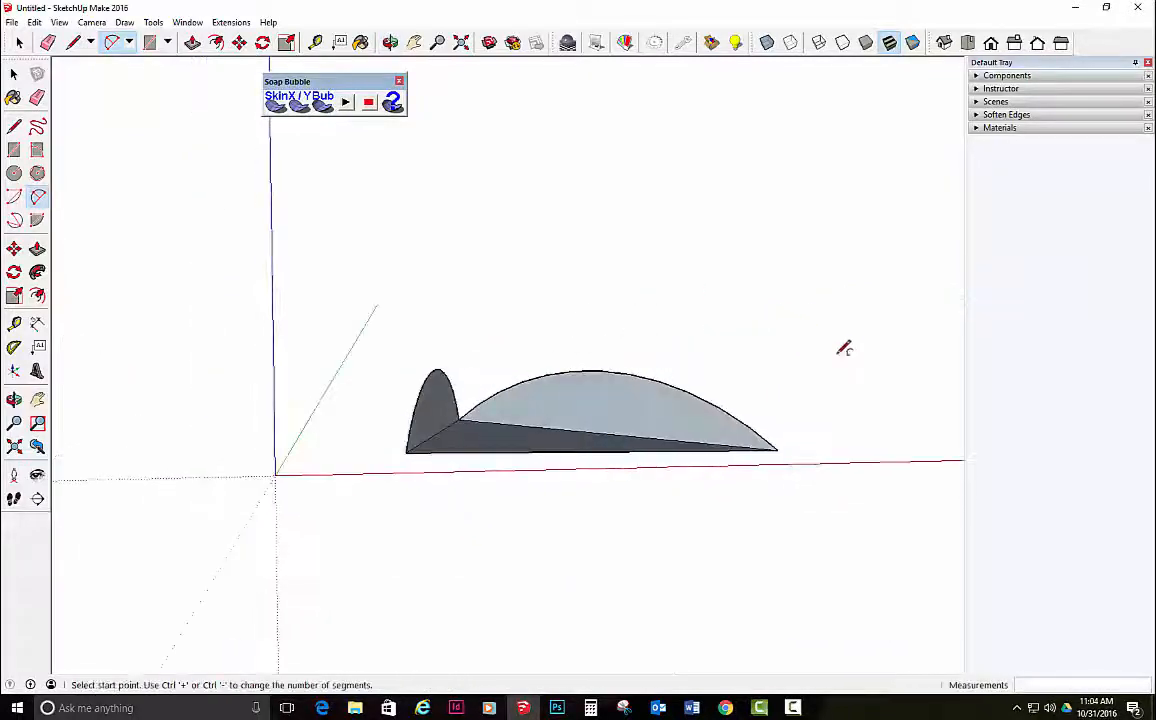
click(778, 450)
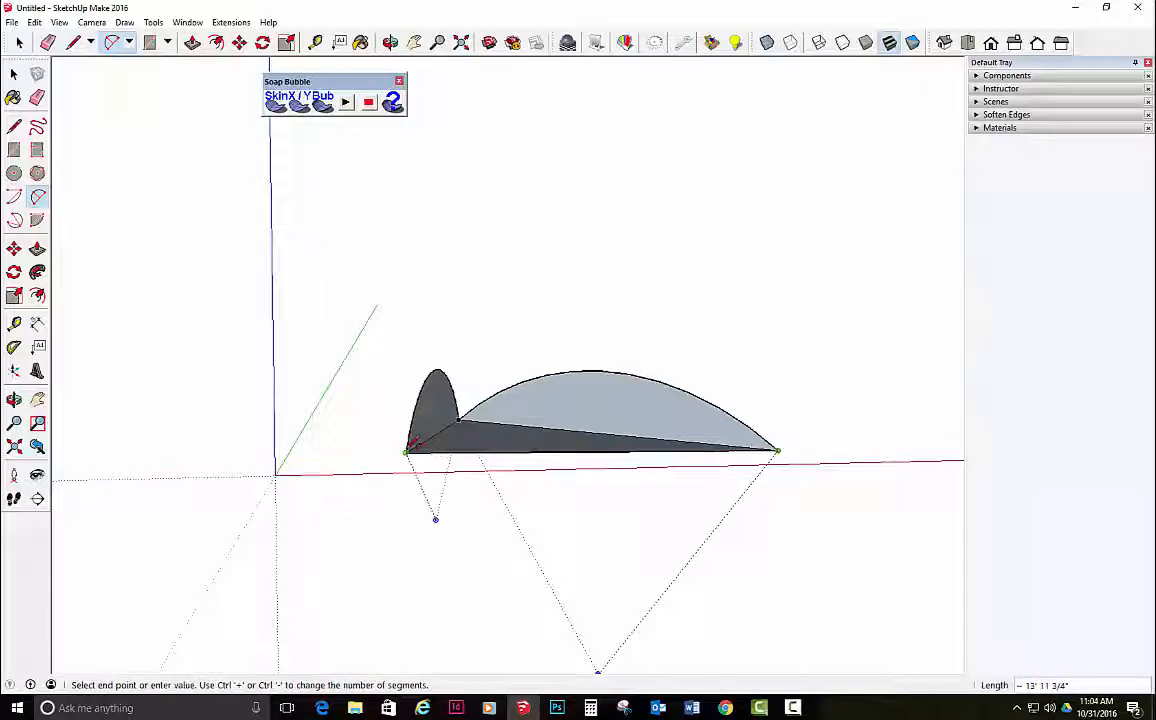
click(406, 452)
middle_drag(587, 393, 697, 387)
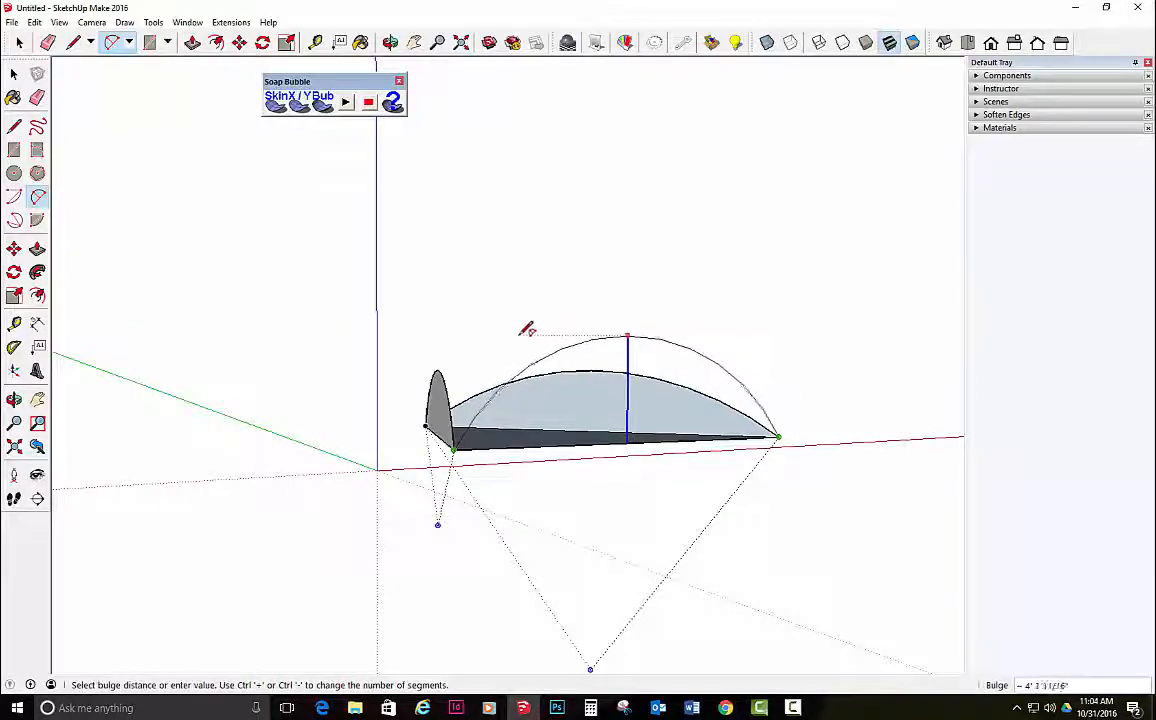
click(459, 353)
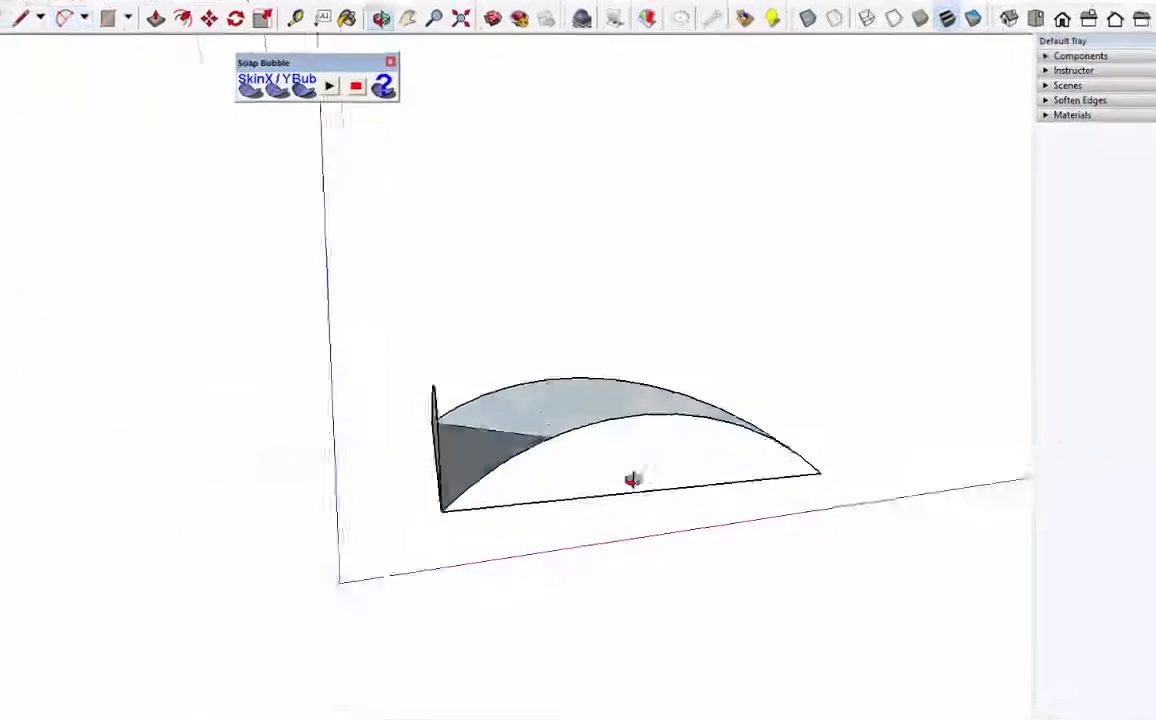
- Erase the triangle's three straight edges so that only the three connected arcs remain
middle_drag(632, 480, 841, 278)
middle_drag(947, 293, 433, 470)
mouse_move(534, 423)
middle_down()
mouse_move(21, 343)
mouse_move(563, 268)
mouse_move(720, 403)
middle_up()
key(e)
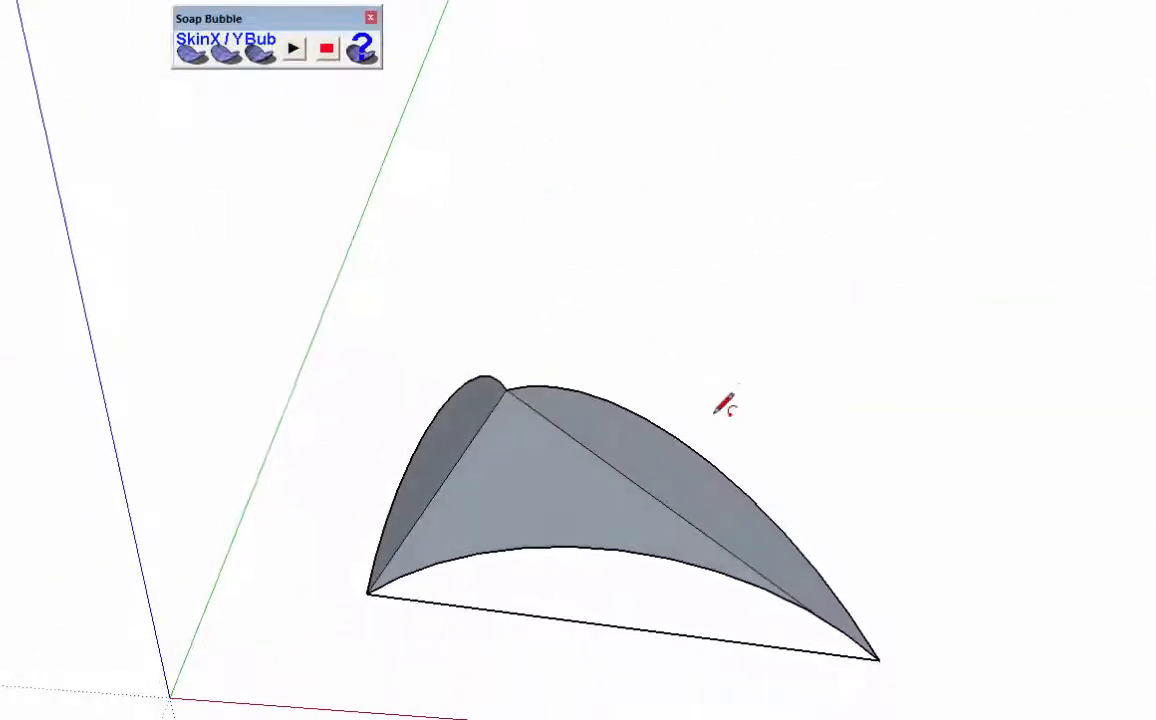
click(470, 450)
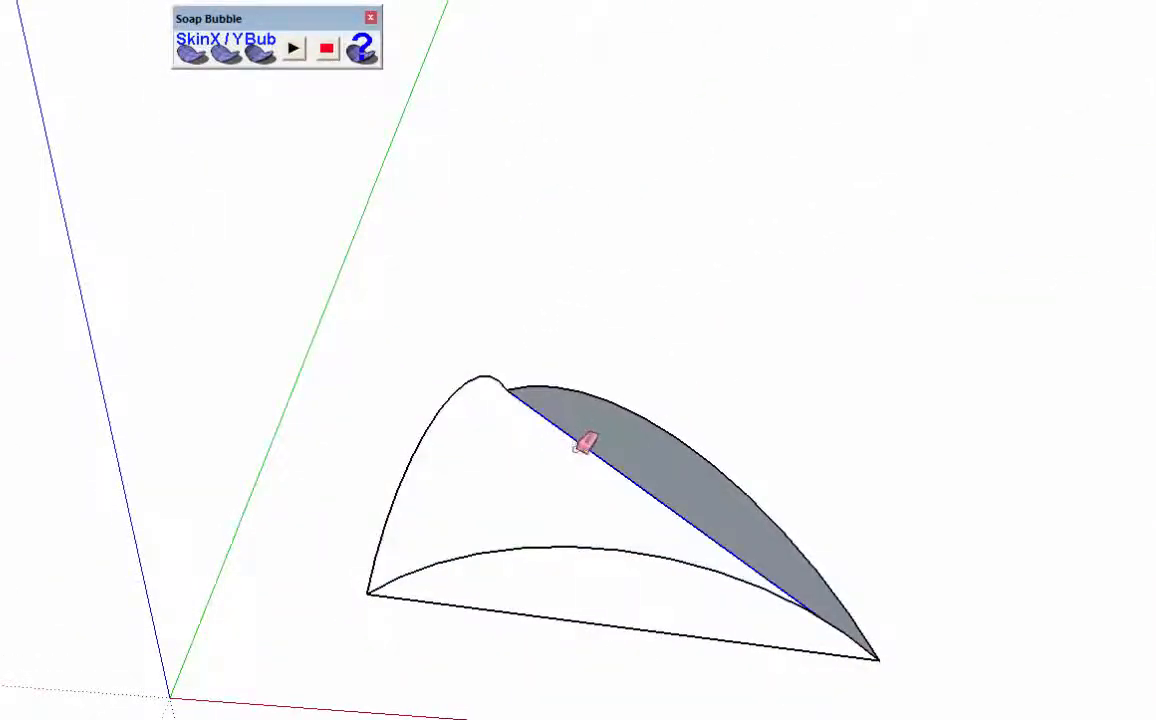
click(586, 441)
middle_drag(684, 519, 582, 560)
click(597, 628)
mouse_move(597, 628)
middle_down()
mouse_move(596, 495)
mouse_move(243, 219)
mouse_move(126, 287)
mouse_move(110, 335)
middle_up()
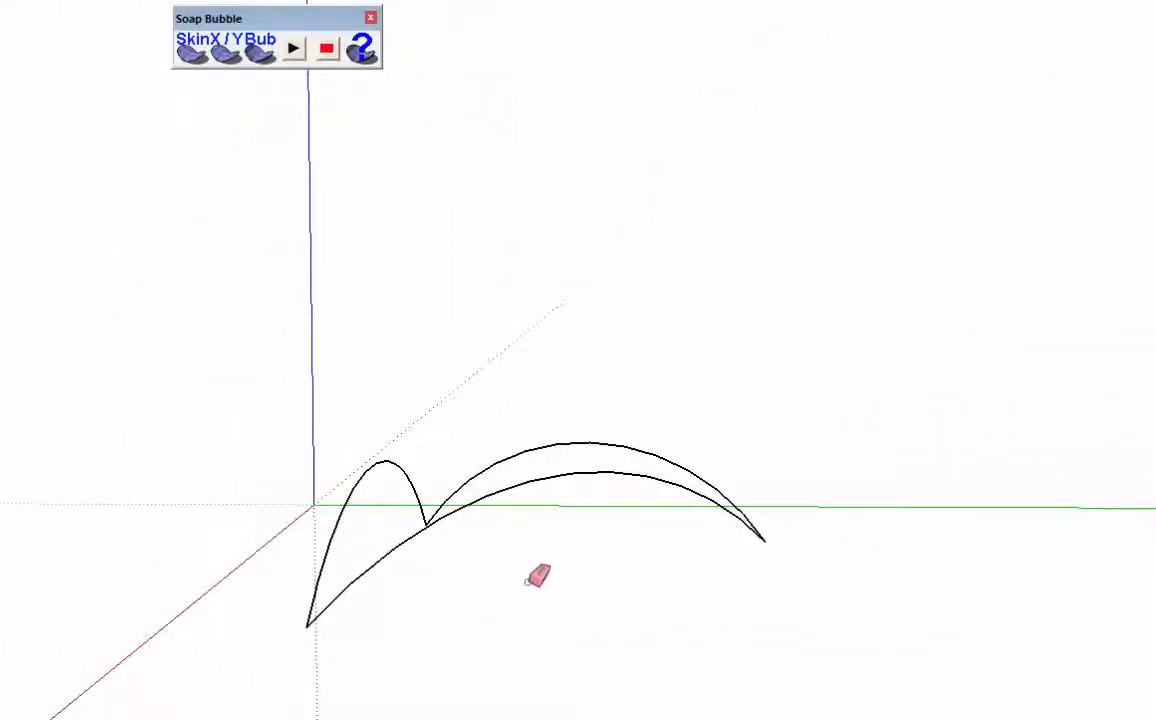
mouse_move(407, 445)
middle_down()
mouse_move(486, 416)
mouse_move(968, 413)
mouse_move(653, 632)
mouse_move(980, 606)
mouse_move(524, 471)
middle_up()
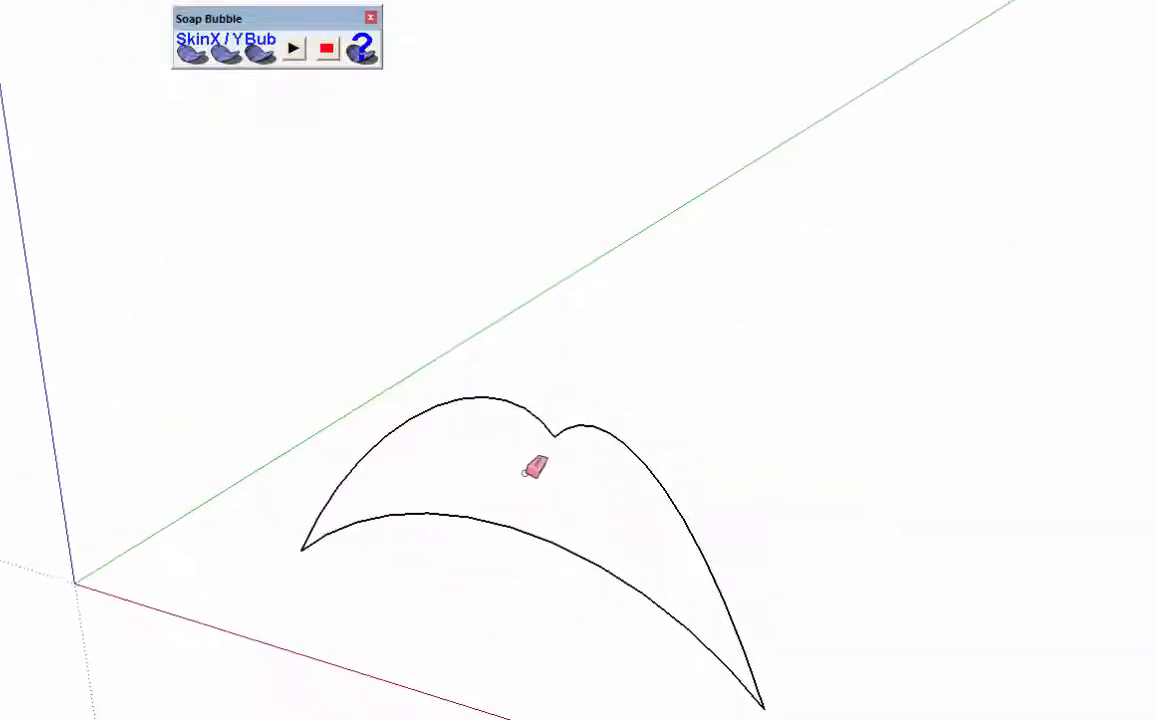
- Select all three arcs and generate a soap skin between them with 15 net divisions
click(369, 524)
middle_drag(625, 442, 416, 549)
middle_drag(615, 480, 400, 540)
middle_drag(748, 617, 925, 432)
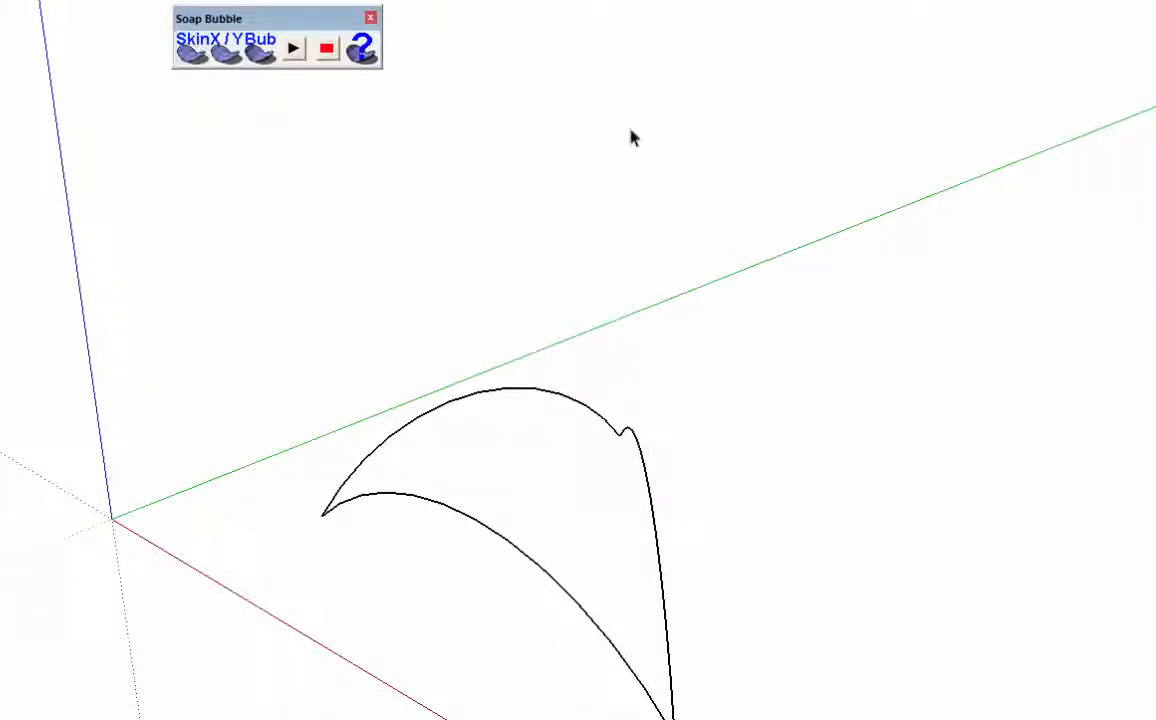
middle_drag(601, 221, 689, 268)
drag(236, 304, 942, 719)
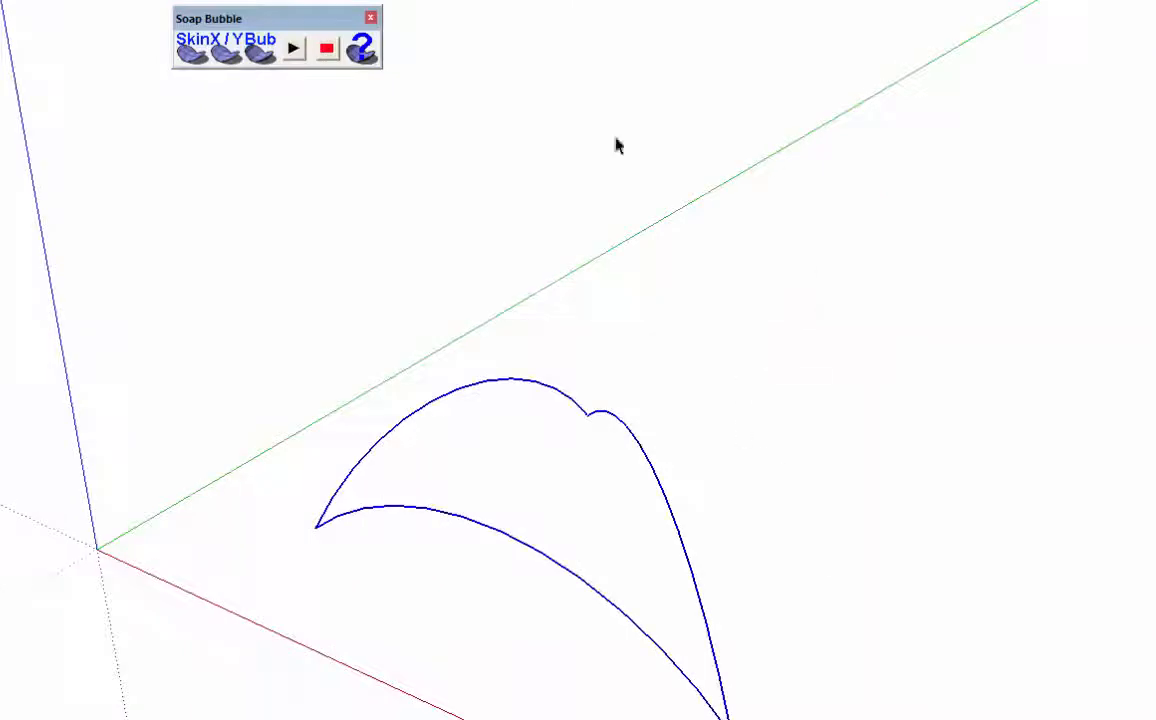
click(192, 55)
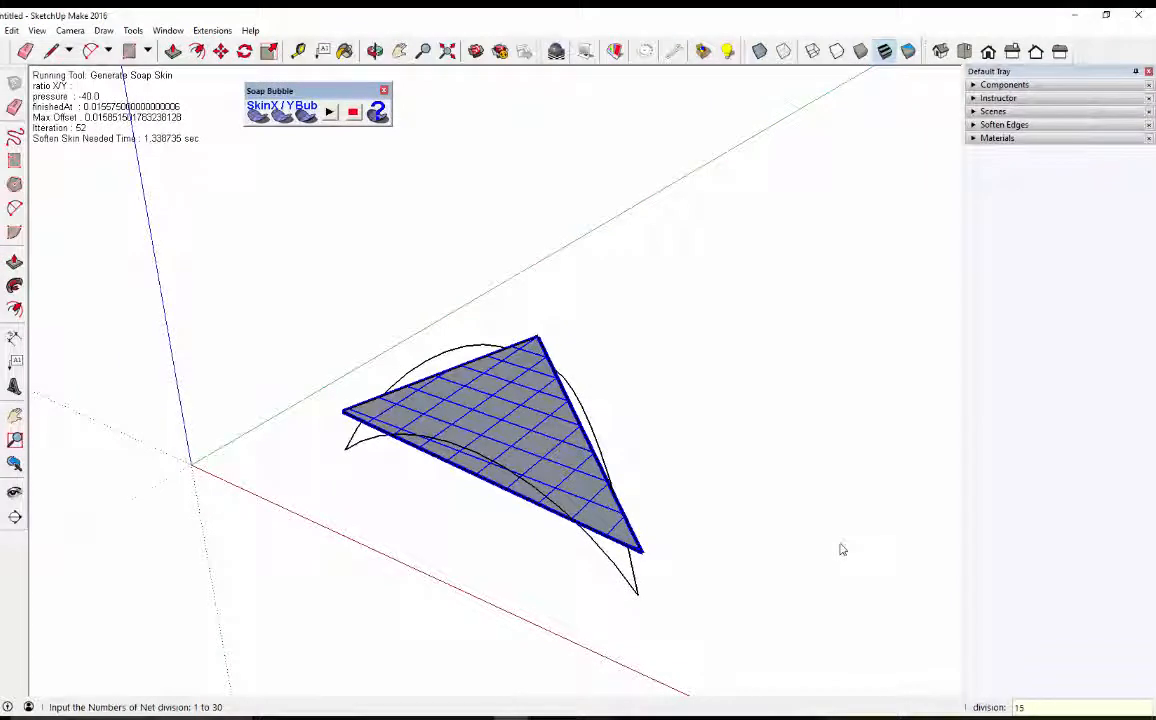
key(Return)
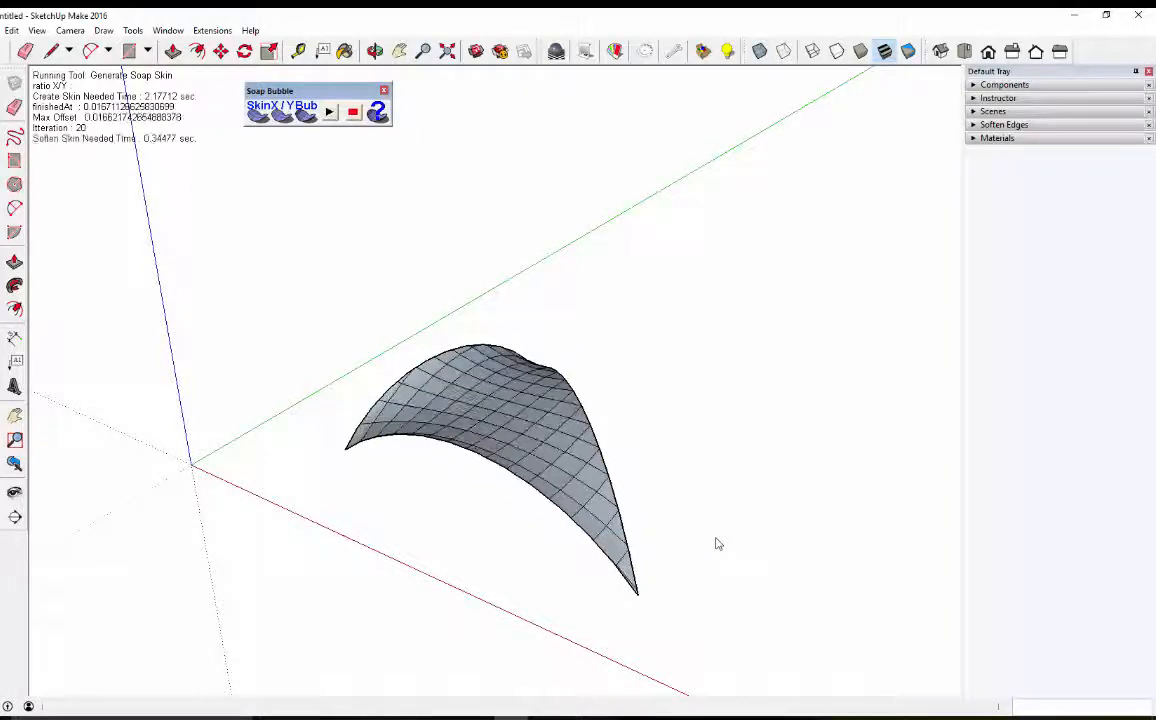
- Select the soap skin group and inflate it as a soap bubble with a pressure of -40
middle_drag(679, 485, 710, 428)
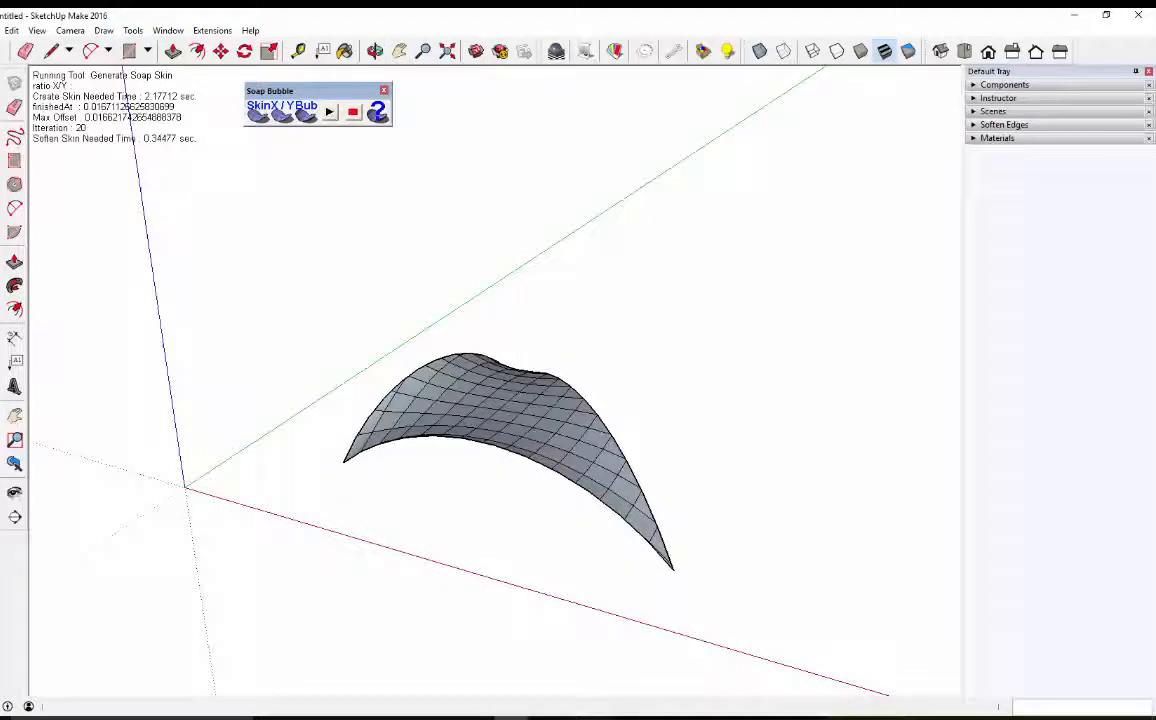
click(461, 408)
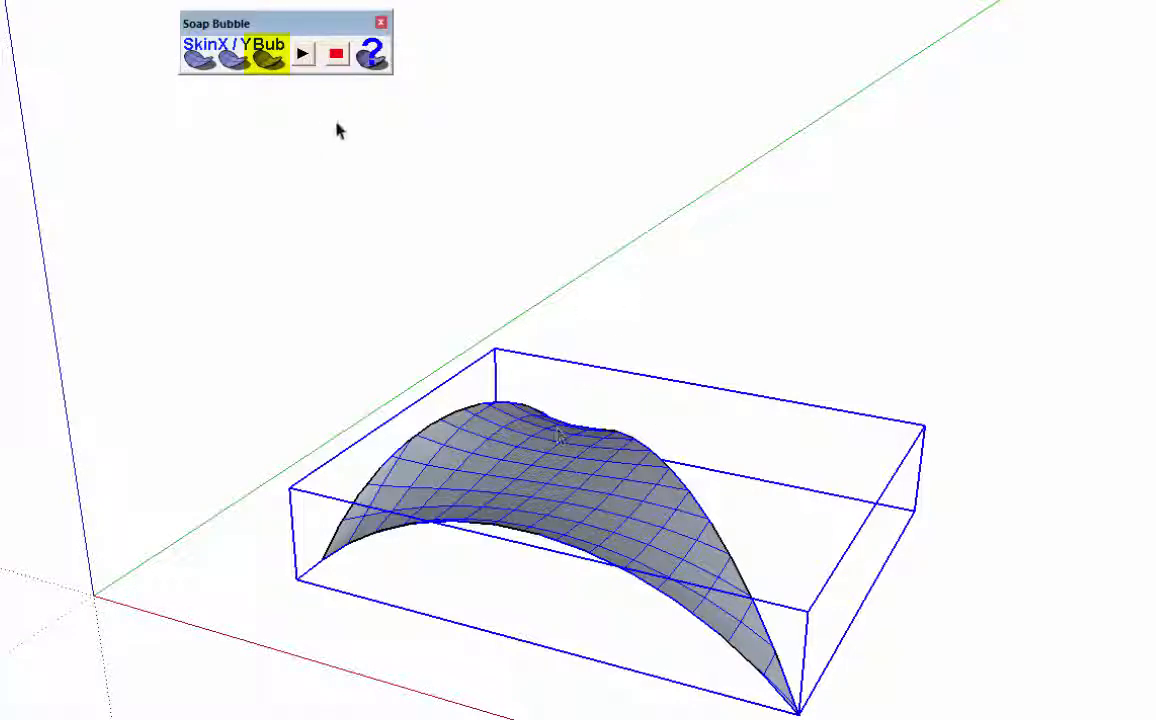
click(265, 70)
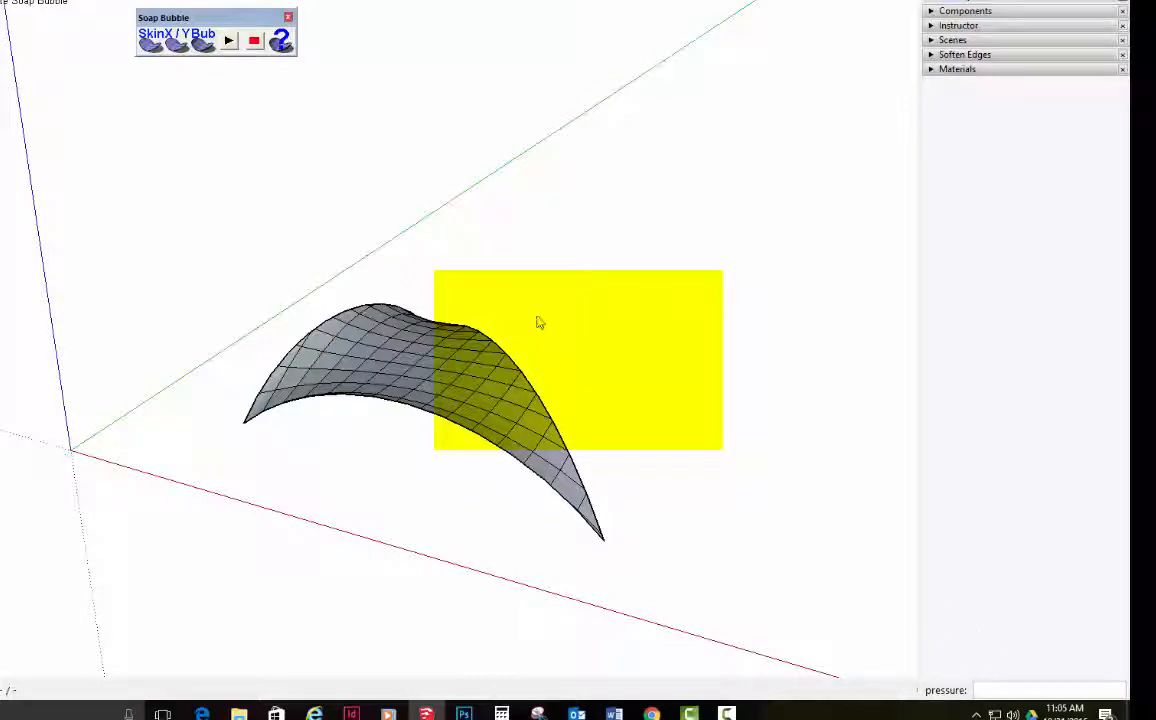
middle_drag(612, 341, 622, 128)
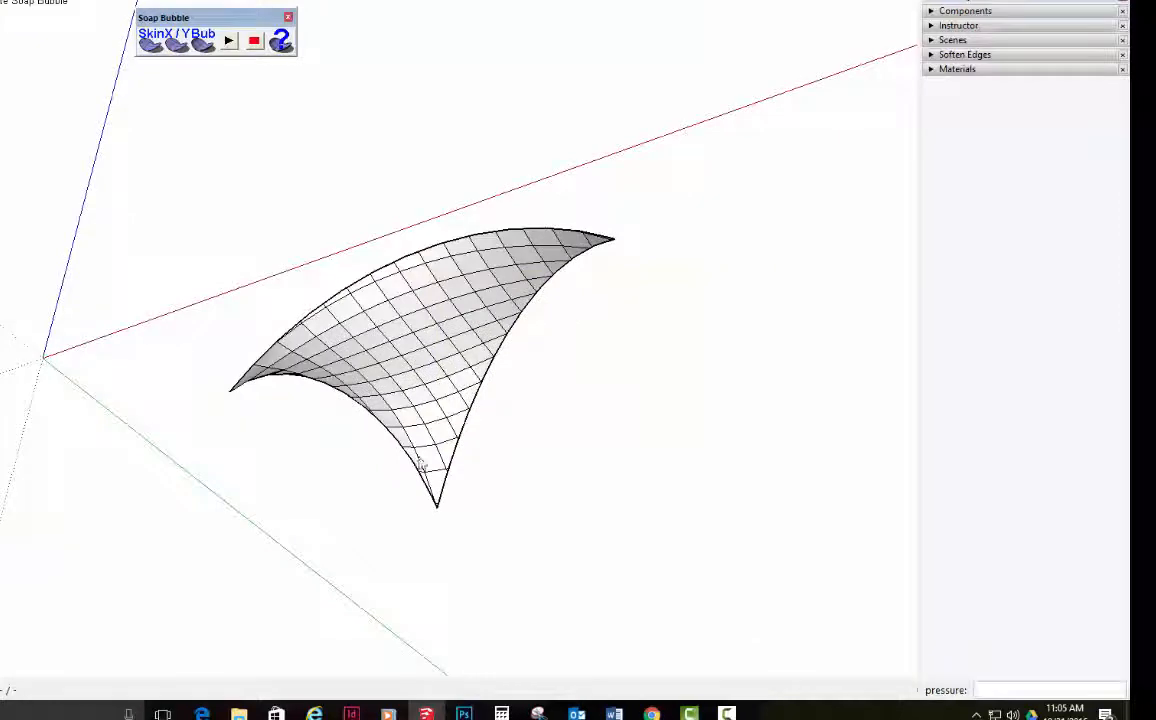
middle_drag(460, 311, 671, 573)
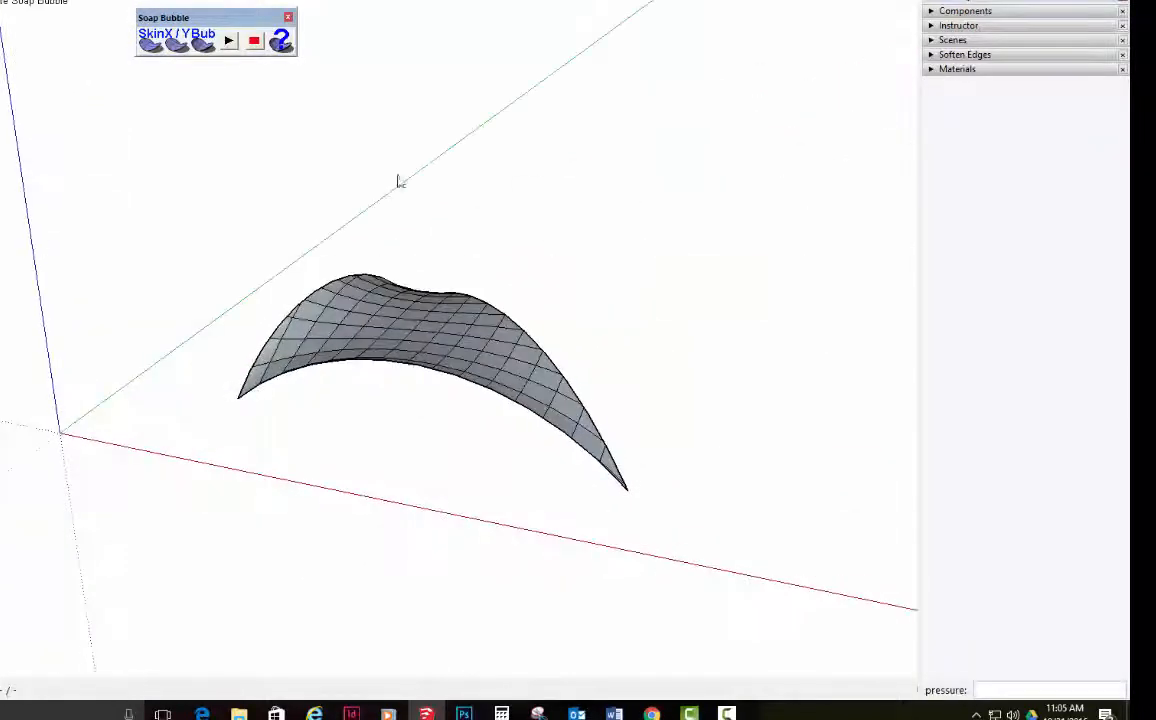
middle_drag(535, 249, 420, 250)
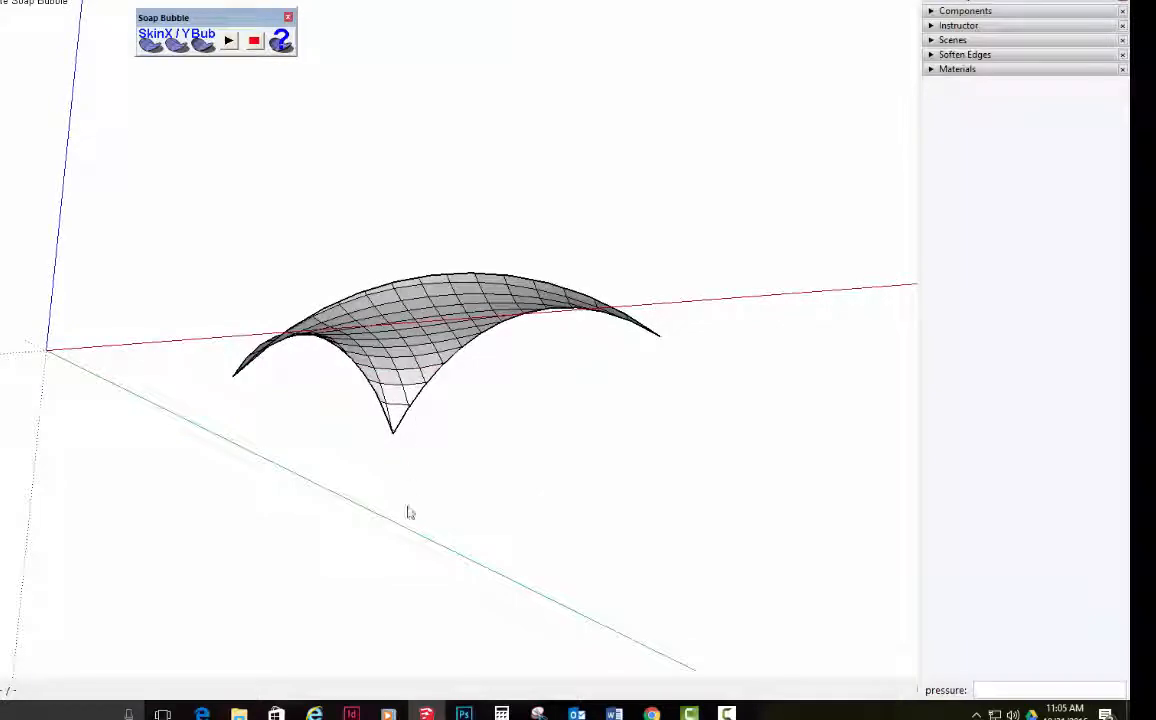
middle_drag(513, 428, 408, 347)
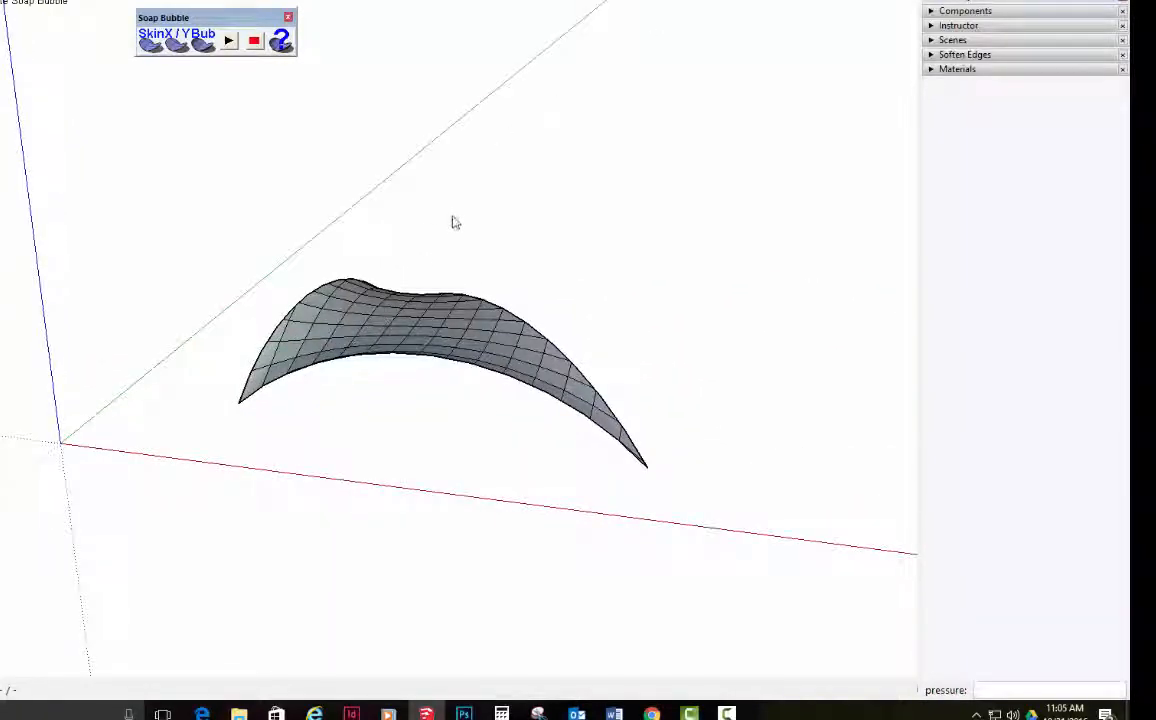
middle_drag(453, 222, 490, 189)
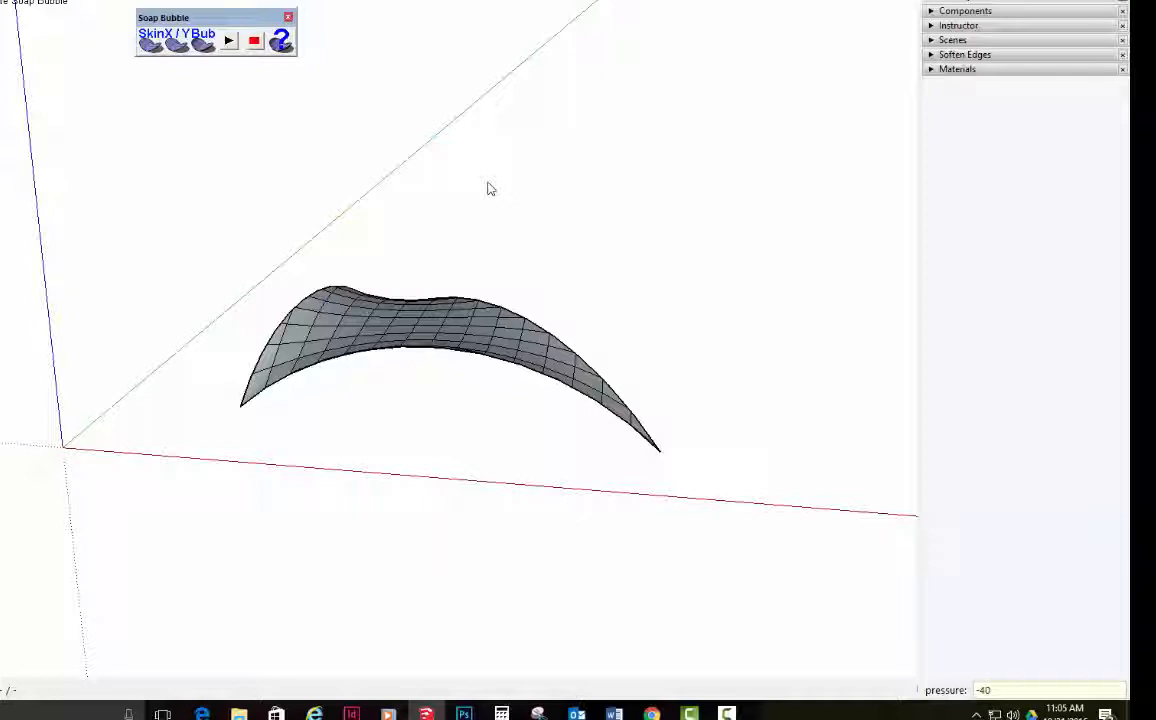
key(Return)
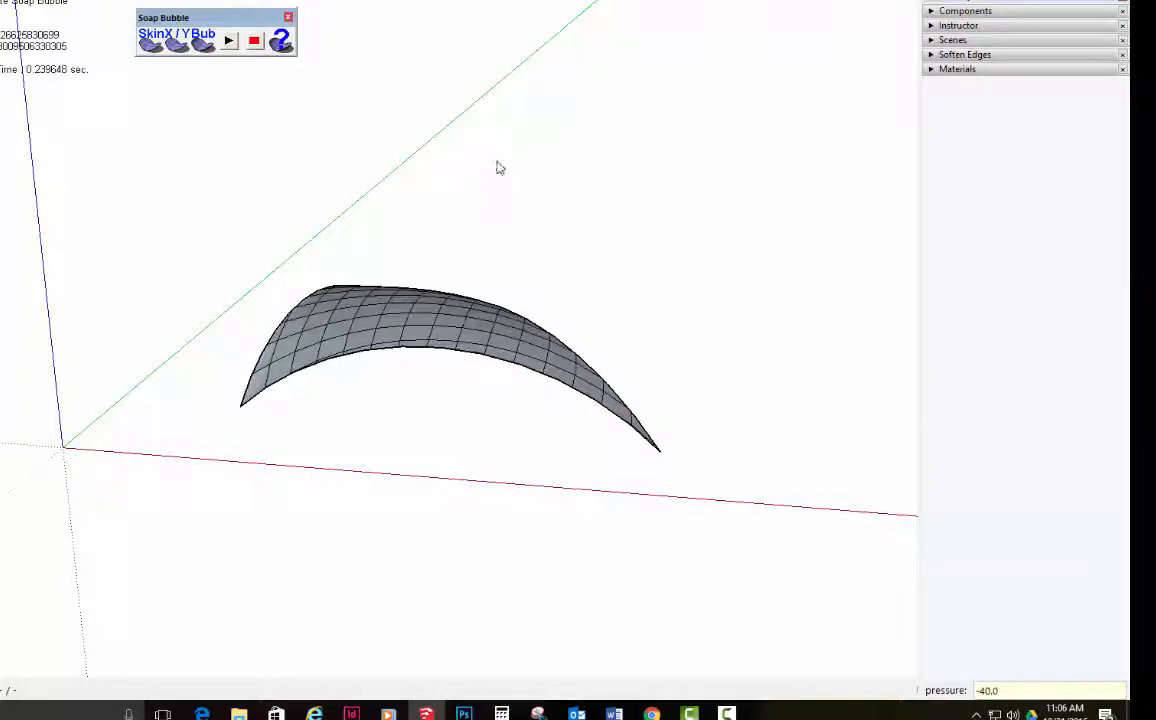
- Increase the canopy's inflation by setting the bubble pressure to -60
middle_drag(500, 168, 454, 165)
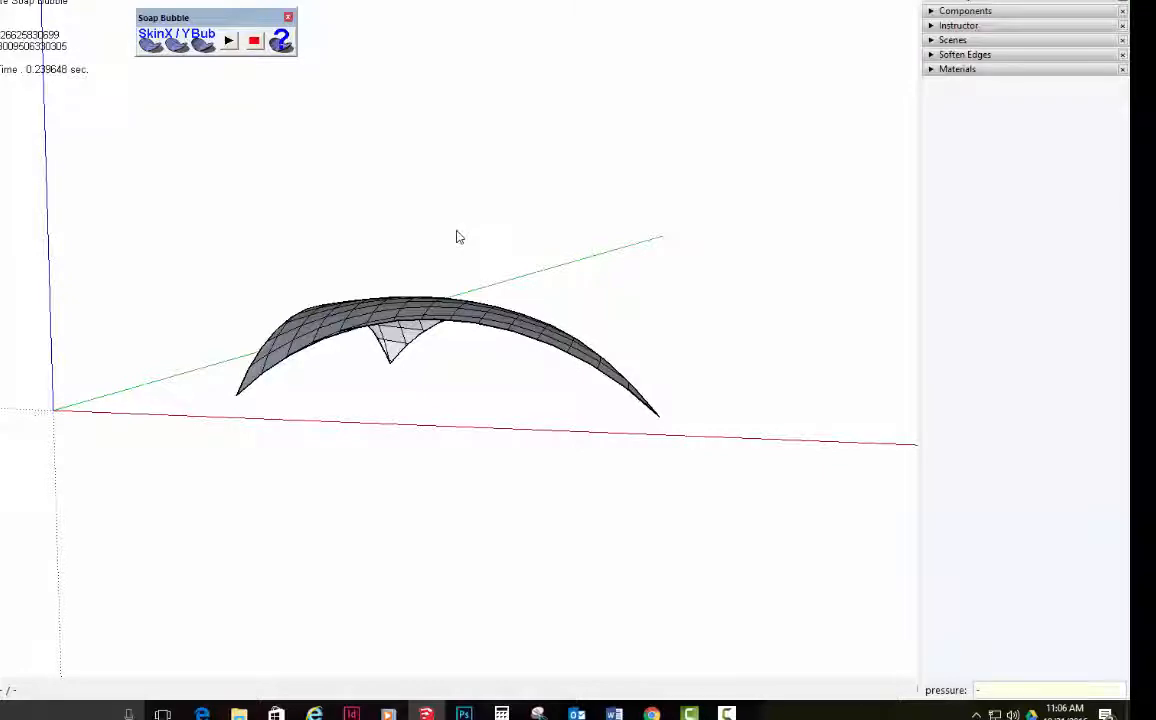
key(Return)
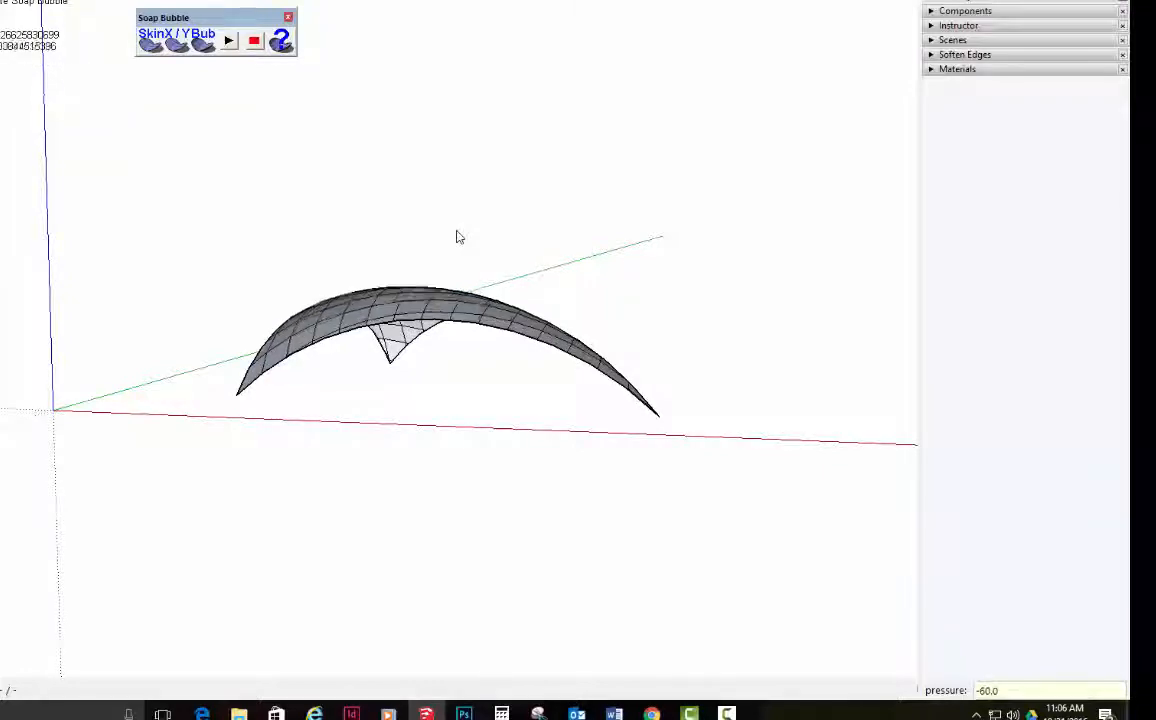
middle_drag(601, 193, 402, 292)
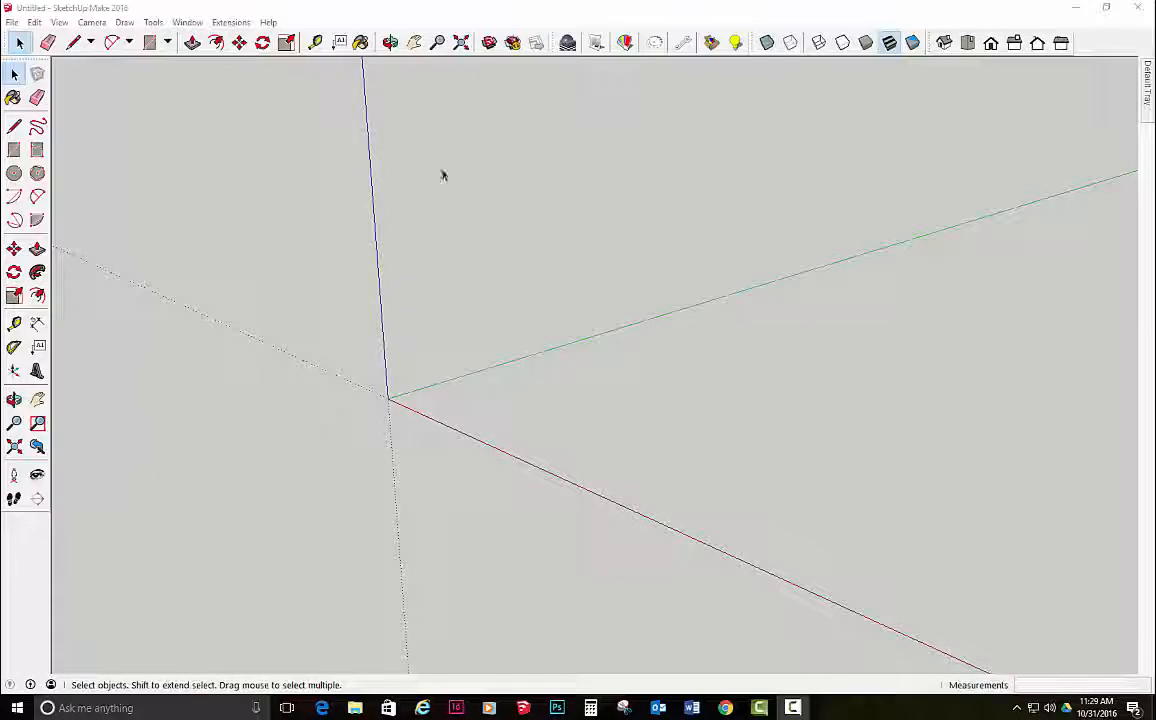
click(68, 22)
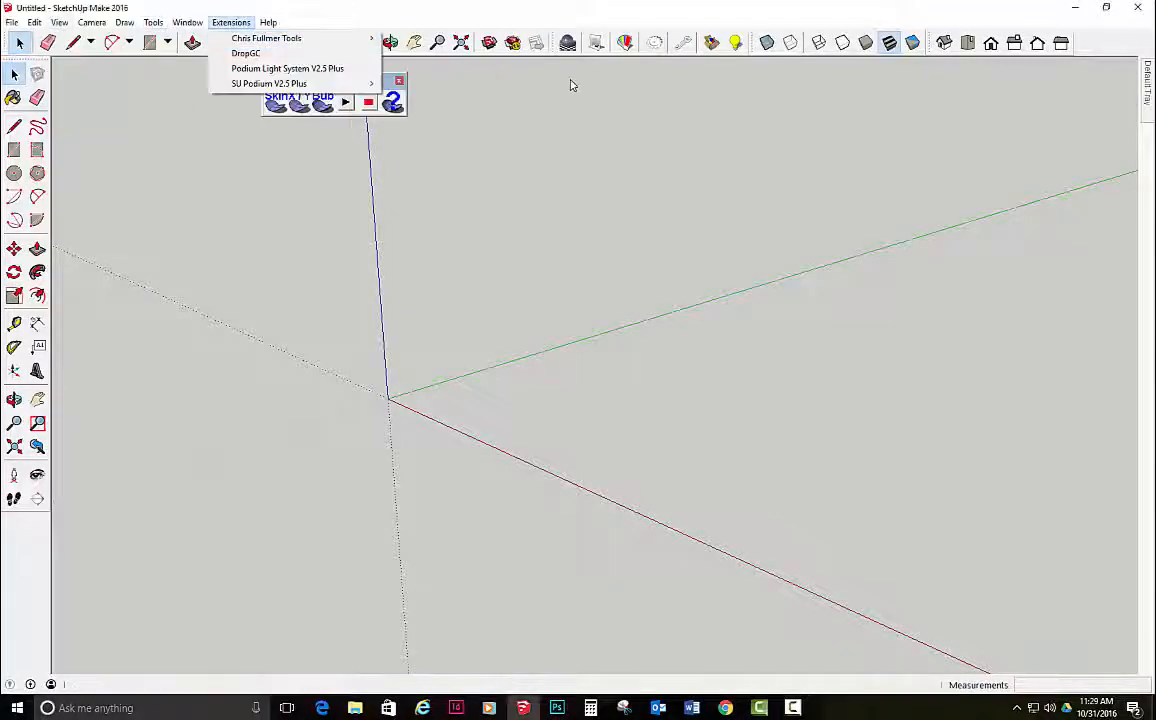
click(537, 156)
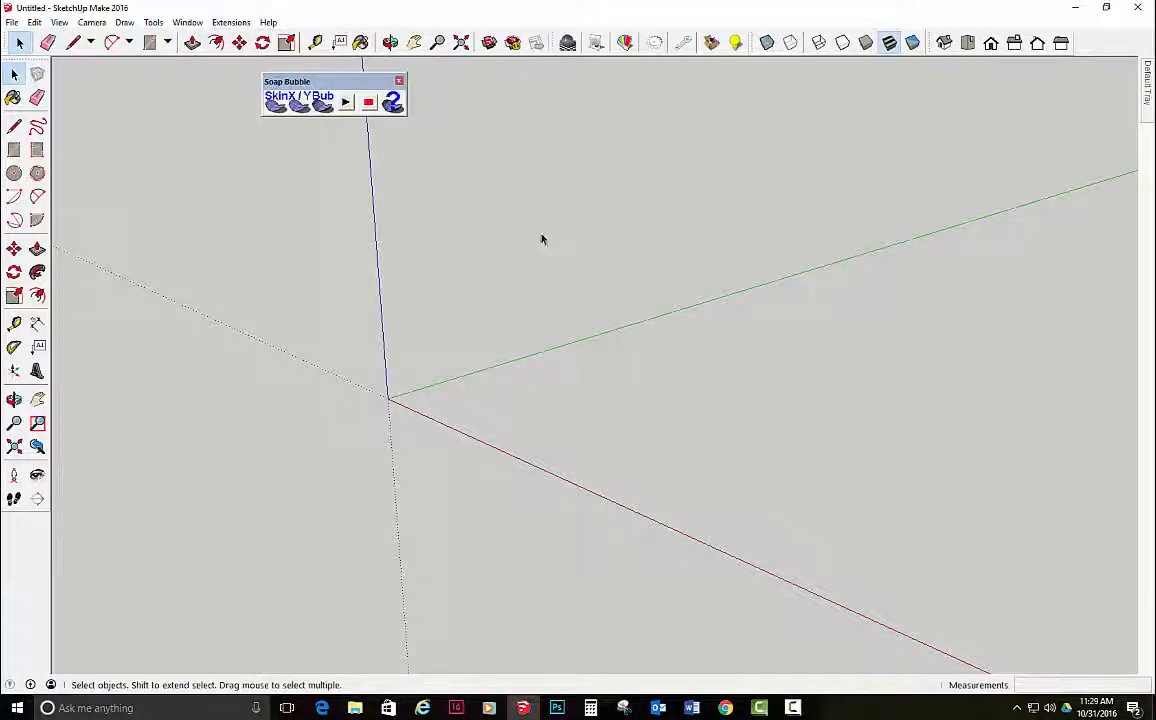
- Draw a 2' by 2' square on the ground plane near the origin in the empty model
mouse_move(542, 237)
middle_down()
mouse_move(570, 320)
mouse_move(530, 243)
middle_up()
key(r)
click(400, 400)
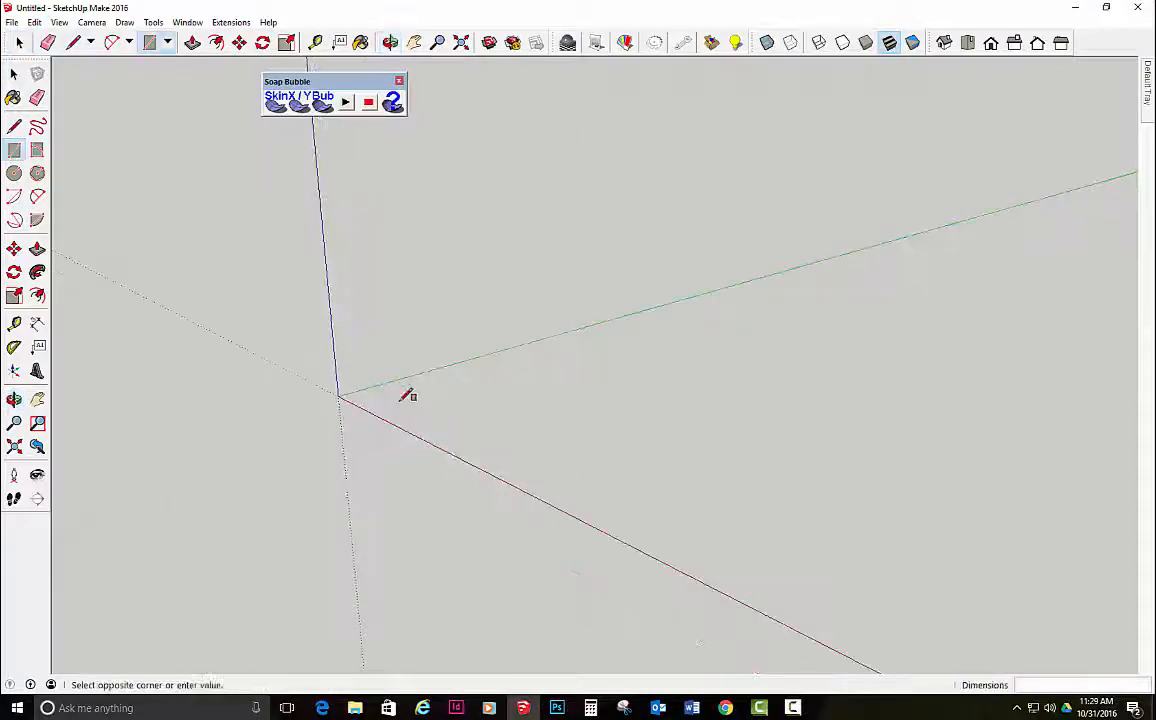
click(646, 399)
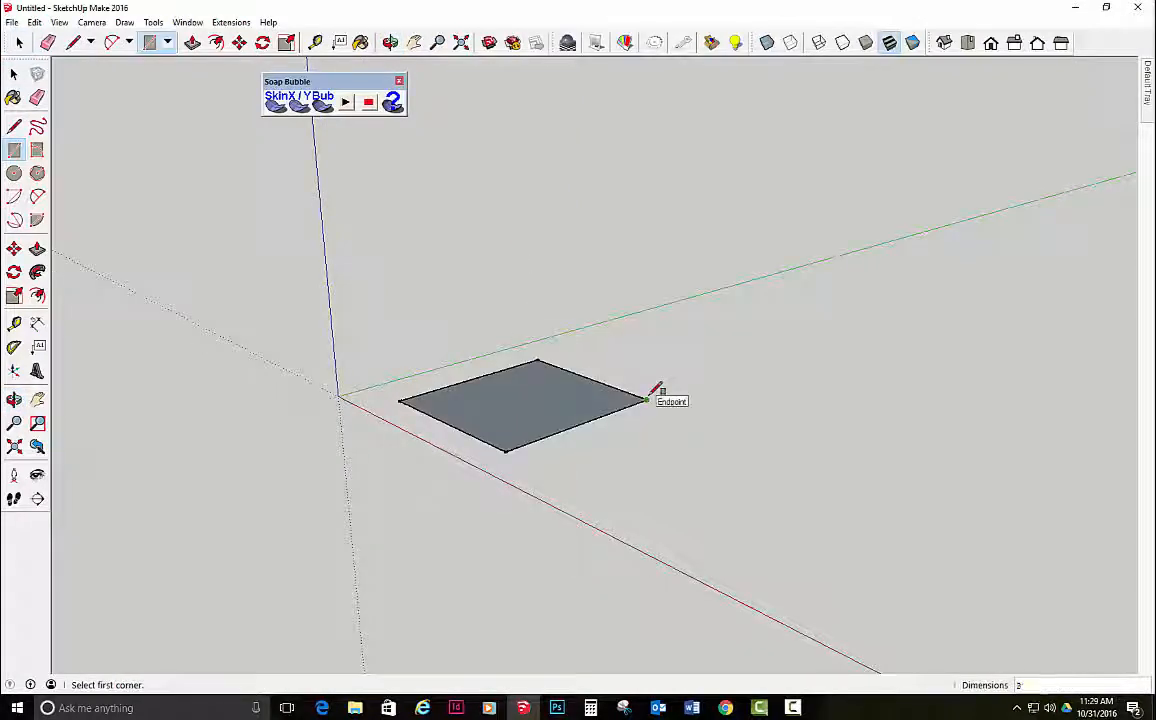
text(2',2')
key(Return)
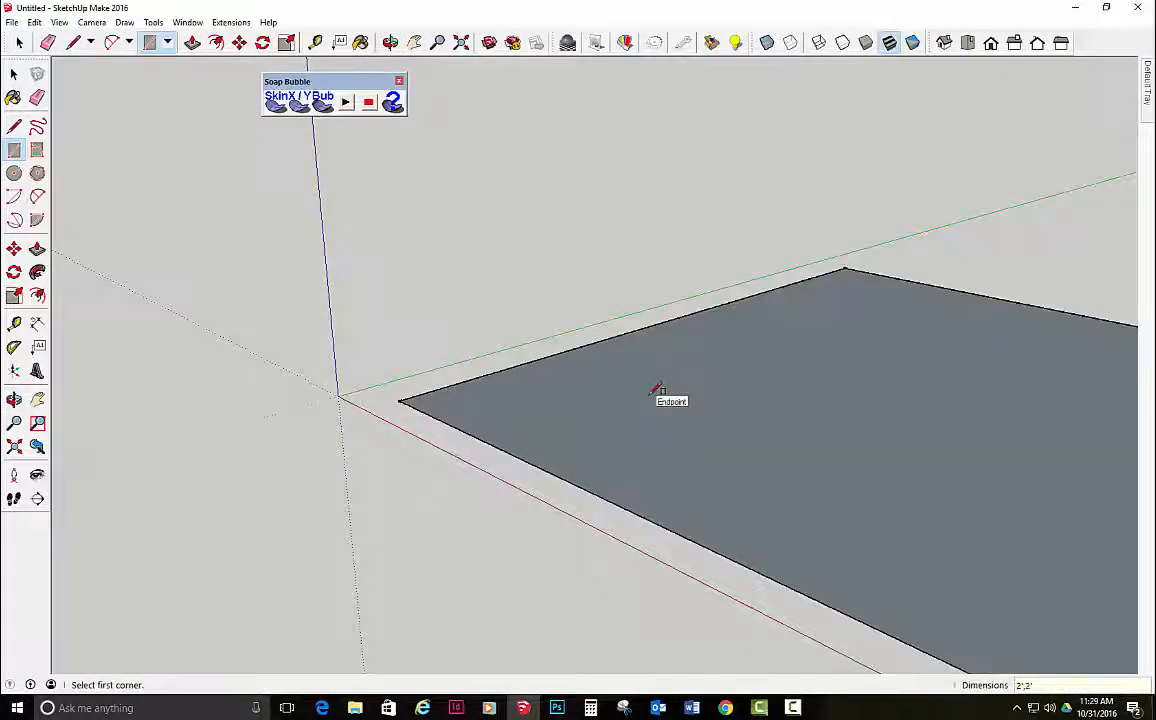
- Draw a shallow arc bulging outward across the square's far edge, parallel to the red axis
scroll(657, 393, down, 6)
middle_drag(637, 348, 665, 290)
click(37, 196)
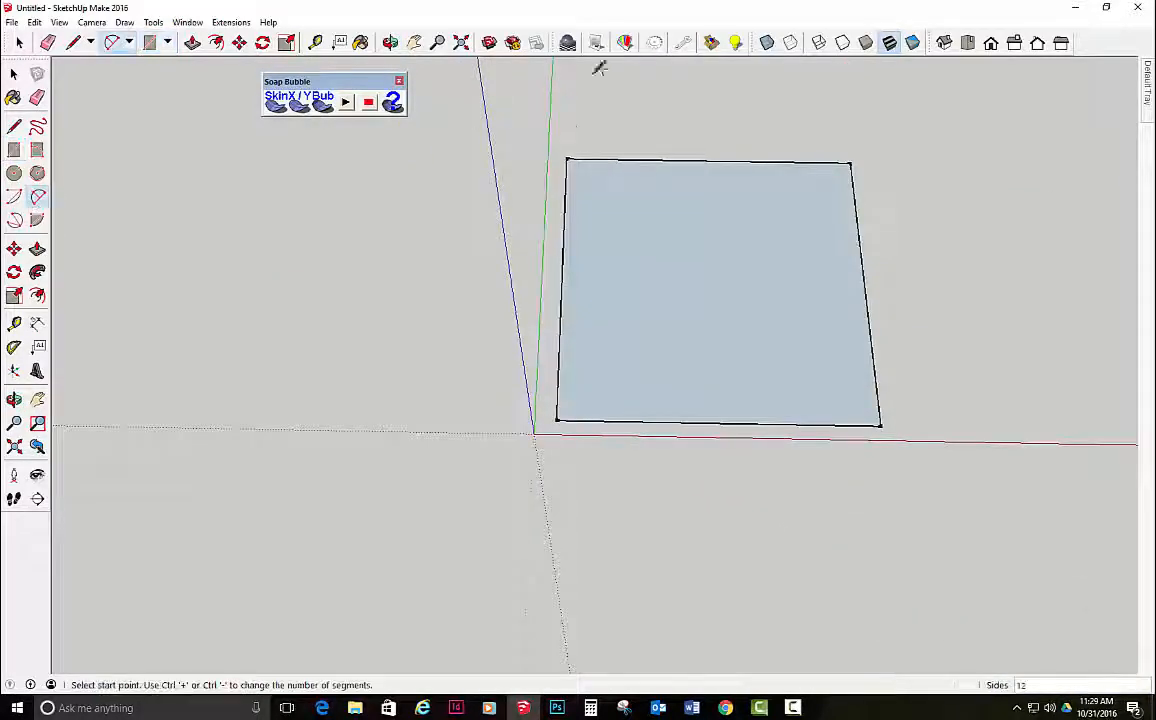
scroll(595, 130, up, 4)
click(551, 199)
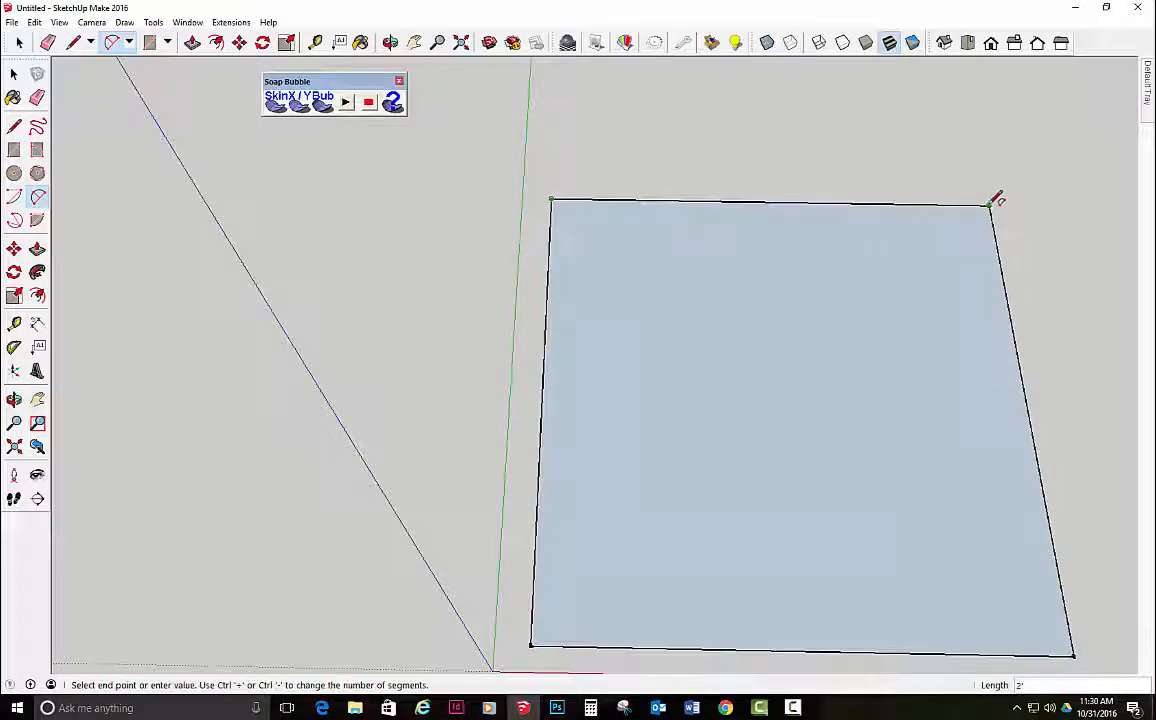
click(990, 204)
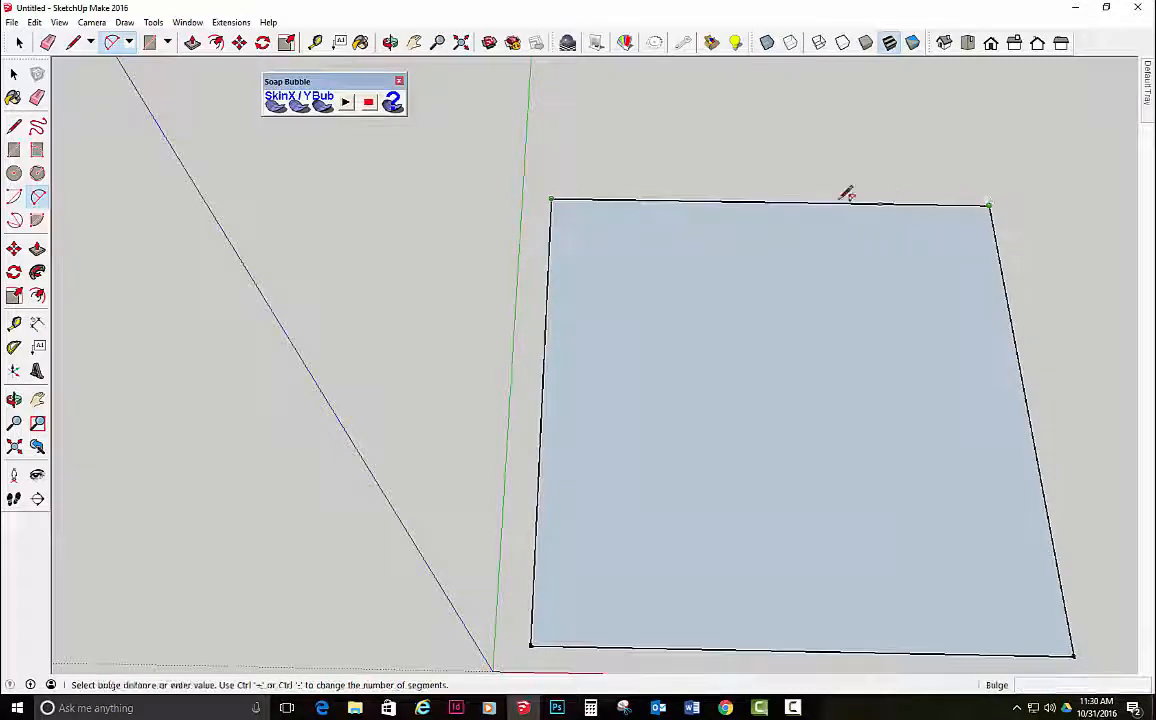
click(797, 176)
- Draw an outward arc with a bulge of about 1 1/16" on the square's edge farthest from the green axis
click(988, 205)
scroll(1017, 390, down, 1)
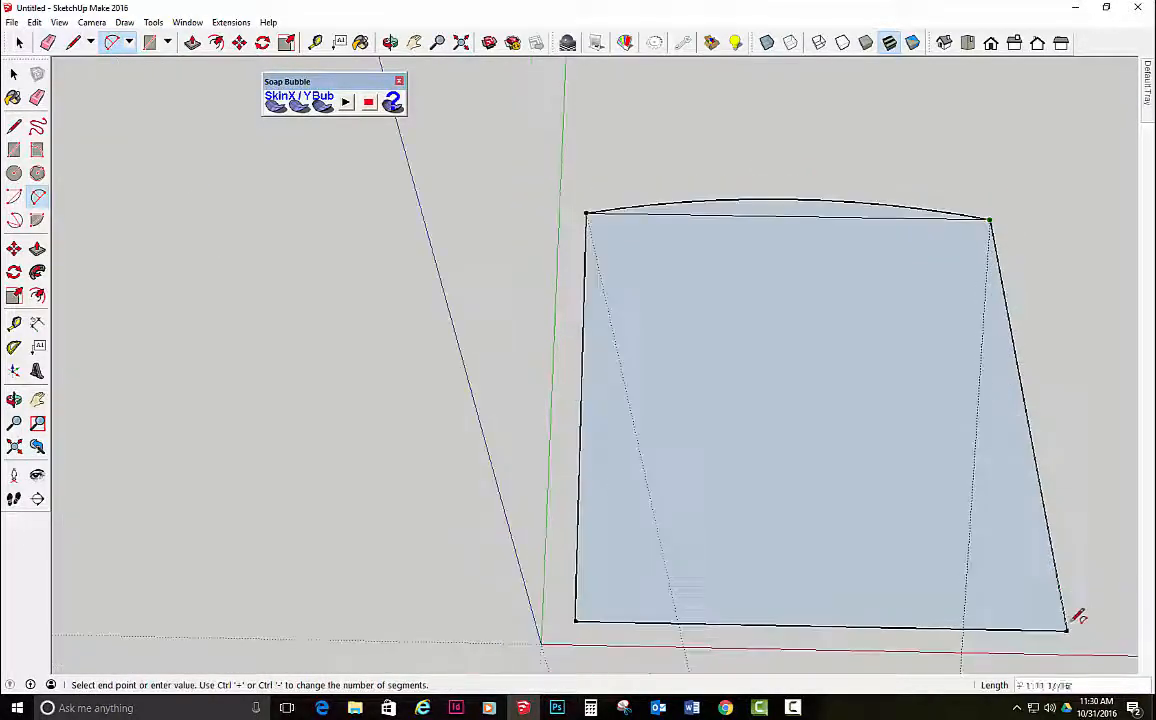
click(1067, 629)
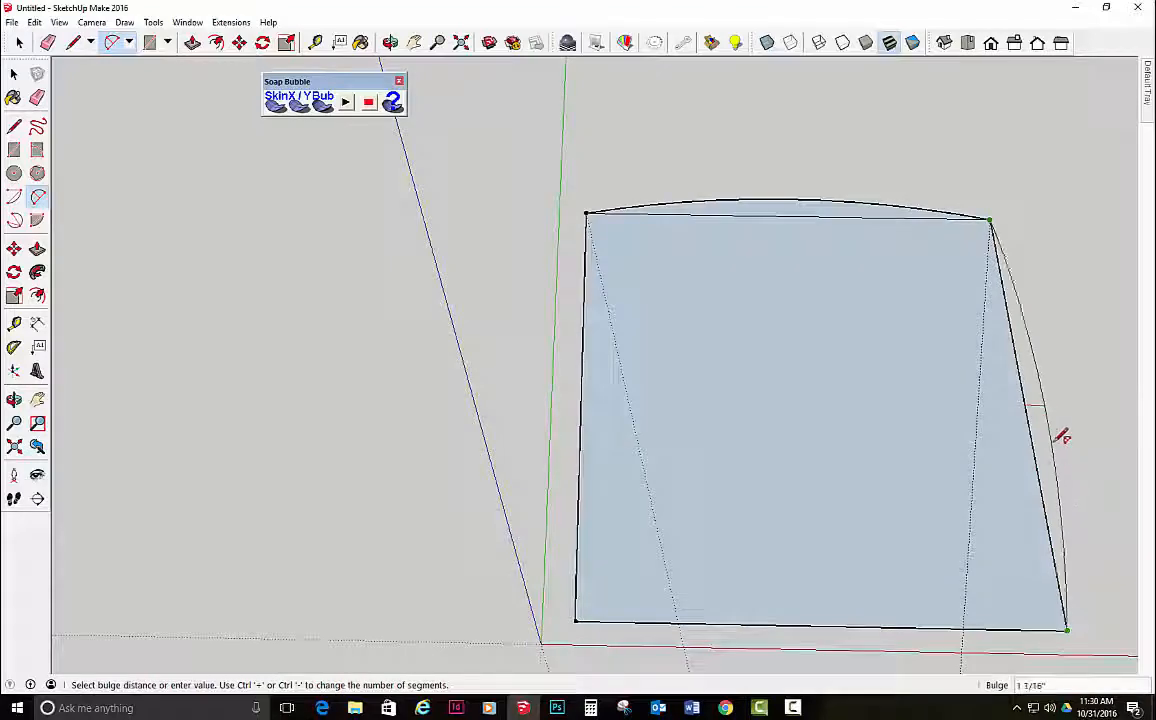
click(1061, 436)
- Draw outward arcs with bulges of about 1 1/4" on the square's two remaining edges, beside the red and green axes
click(1068, 628)
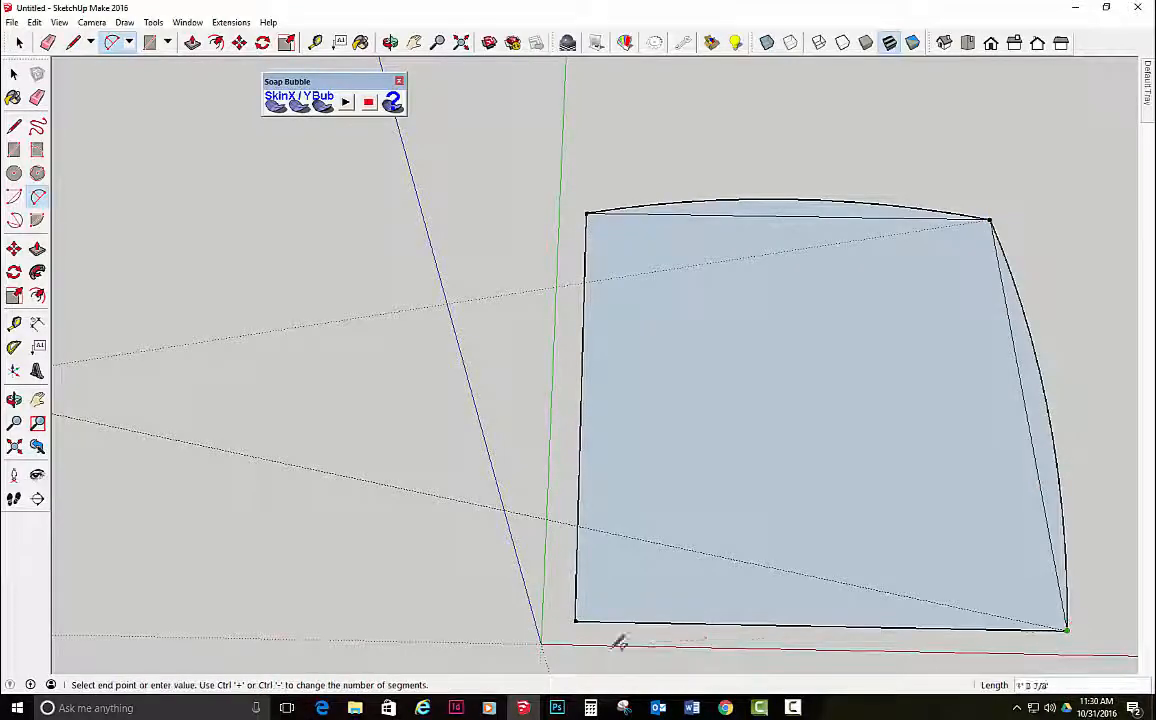
click(576, 621)
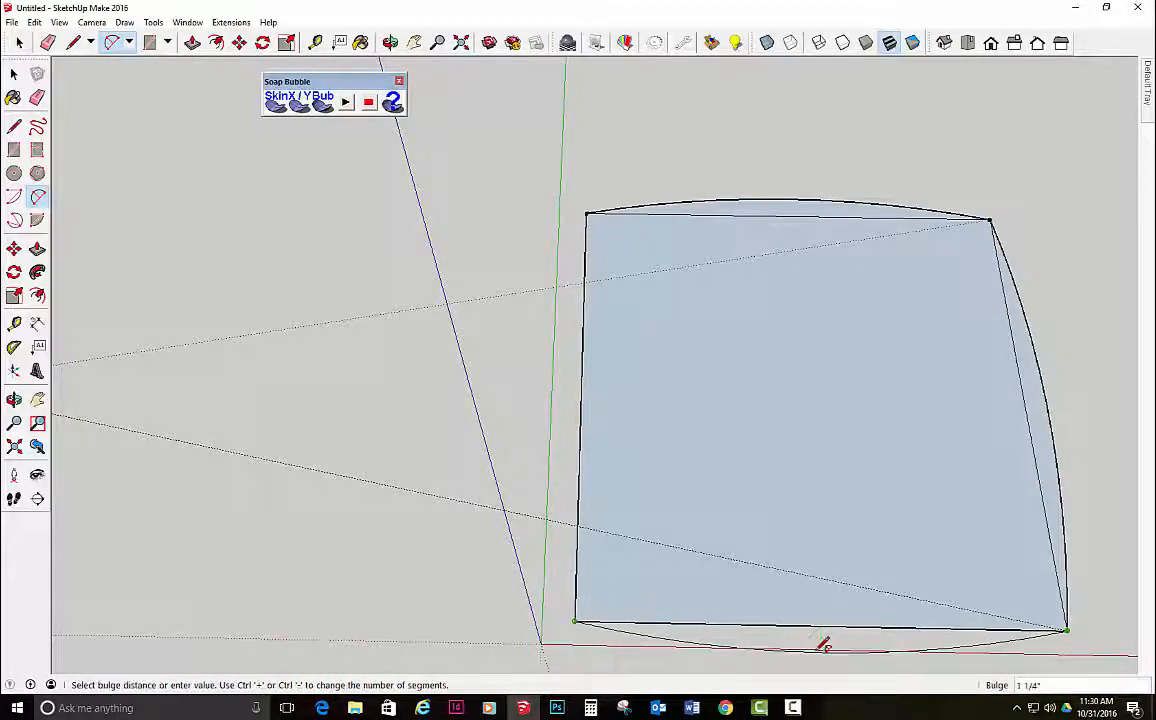
click(821, 646)
click(577, 620)
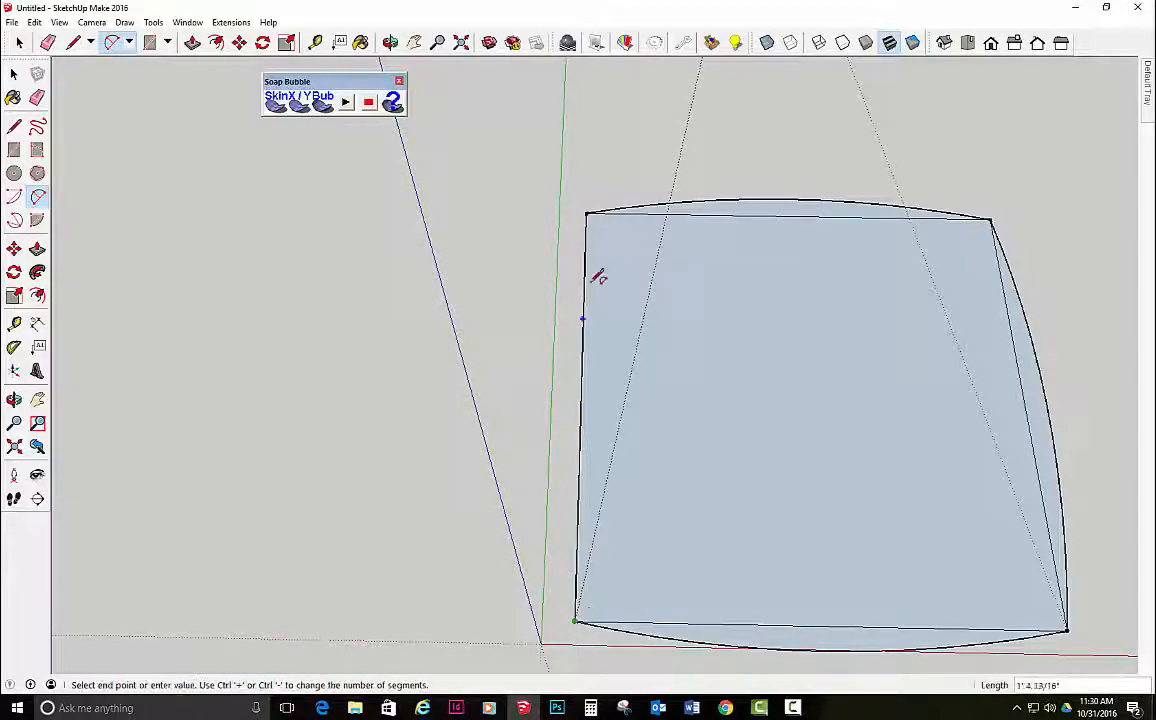
click(587, 213)
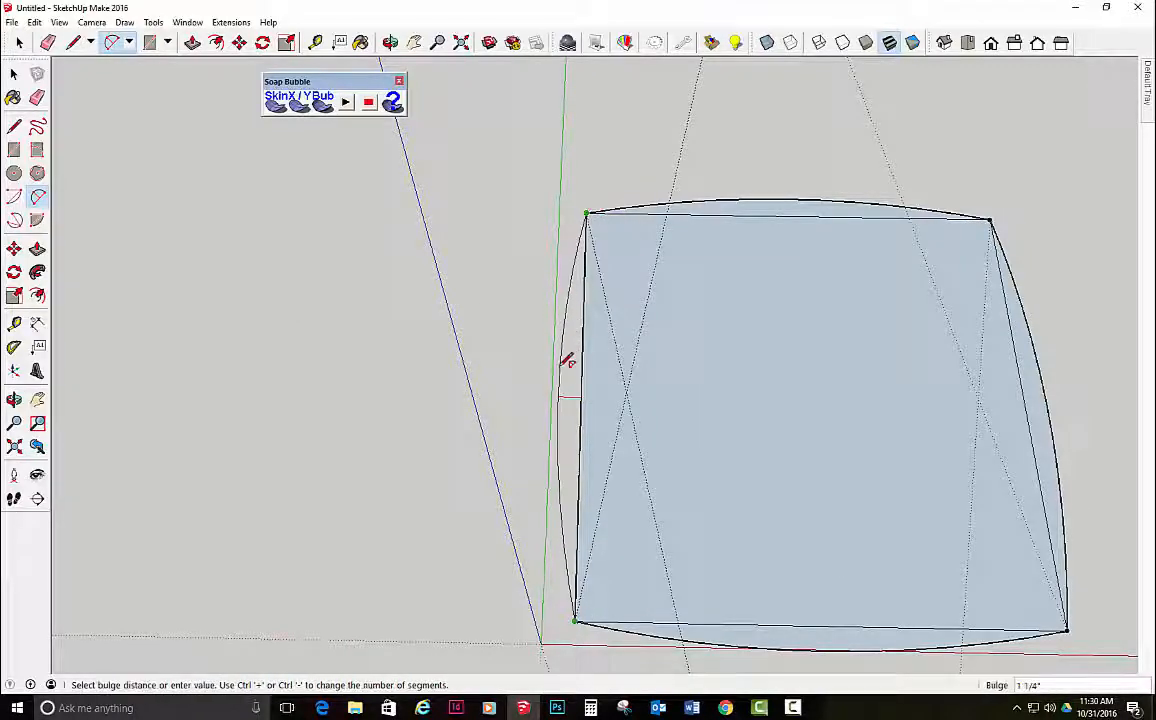
click(568, 358)
- Erase the square's four straight edges and remove the enclosed face so that only the four connected arcs remain
key(e)
click(583, 374)
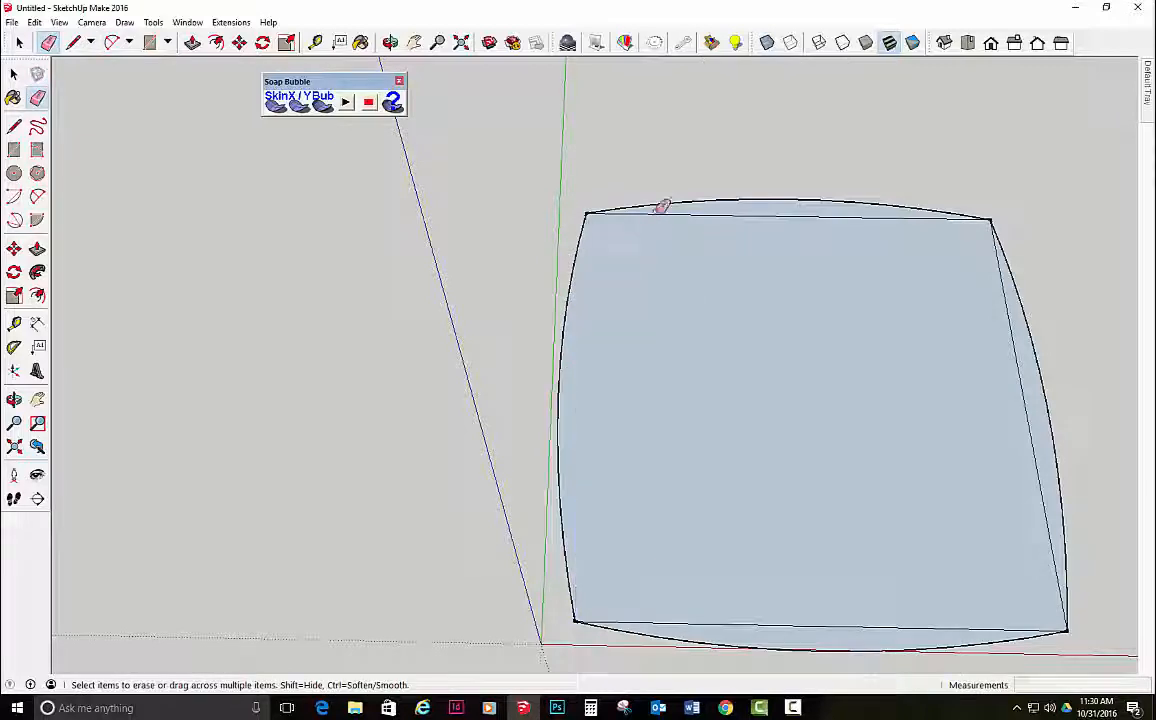
click(716, 216)
click(1006, 312)
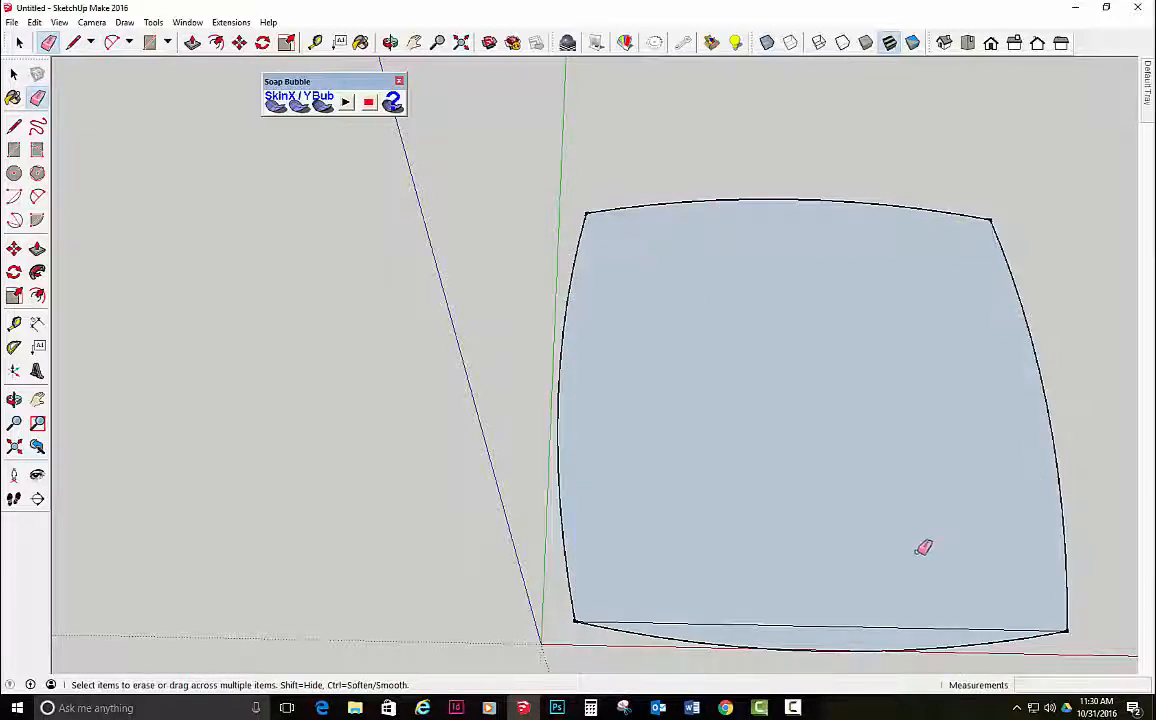
click(906, 628)
key(space)
mouse_move(832, 524)
middle_down()
mouse_move(751, 472)
mouse_move(727, 485)
mouse_move(738, 403)
mouse_move(671, 338)
mouse_move(610, 562)
middle_up()
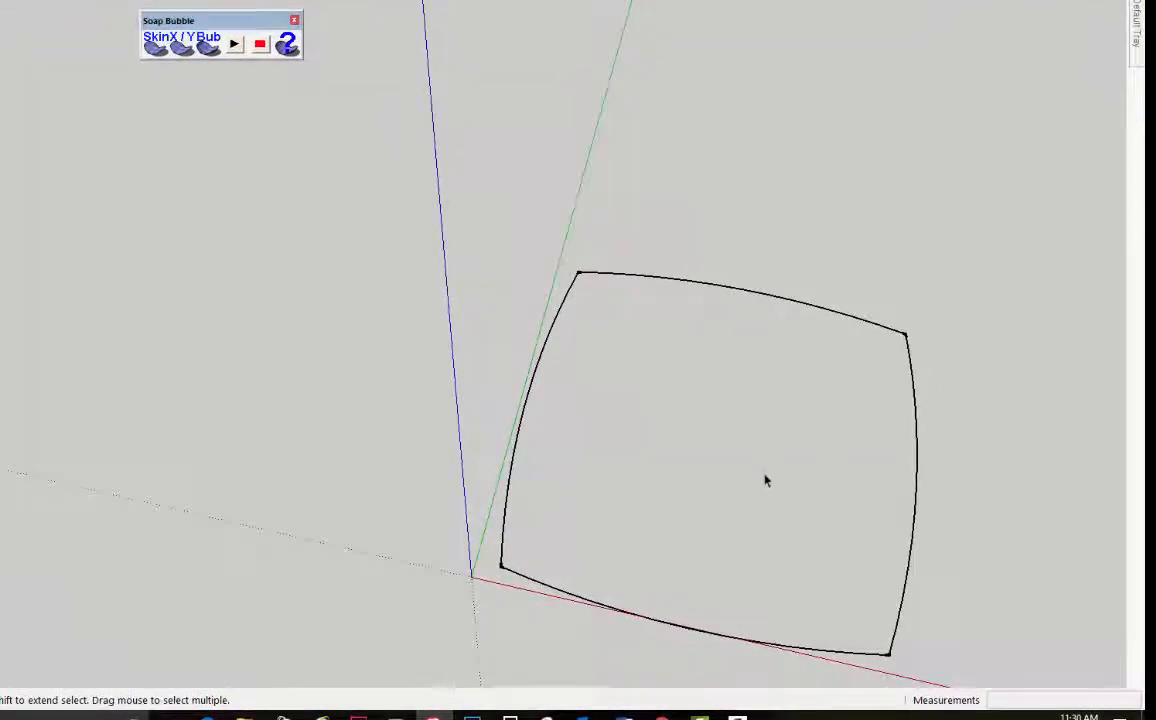
- Select all four arcs and generate a soap skin between them with 12 net divisions
middle_drag(745, 437, 516, 227)
drag(480, 165, 888, 626)
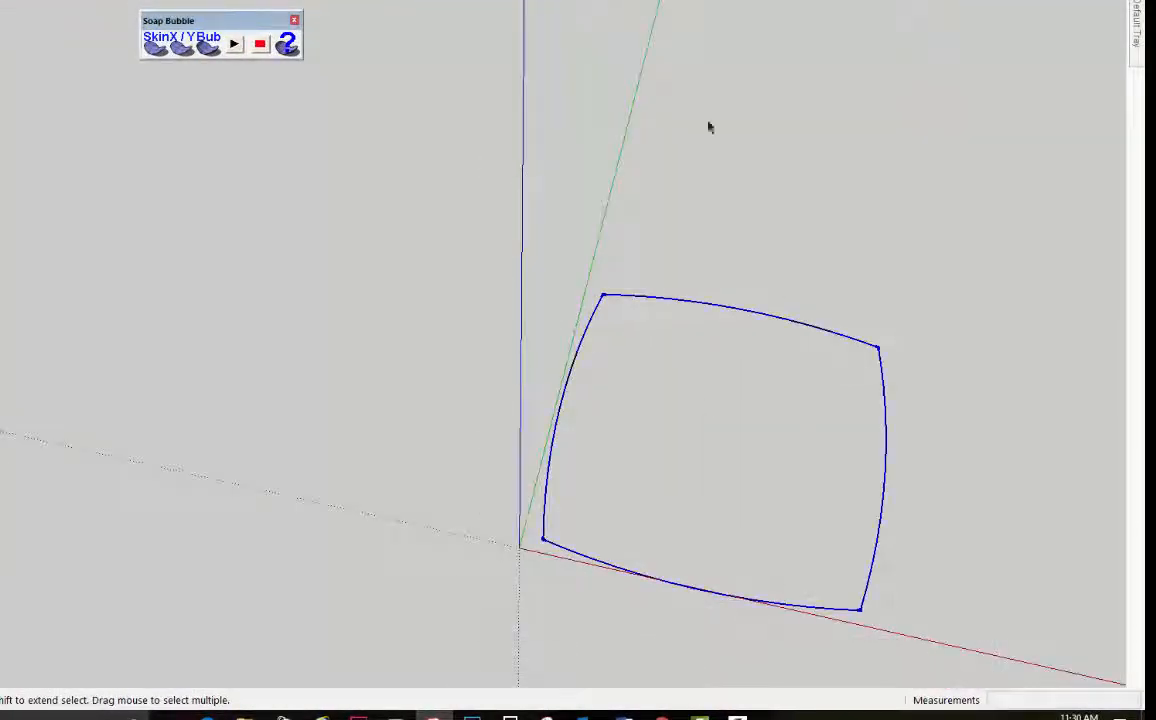
click(155, 50)
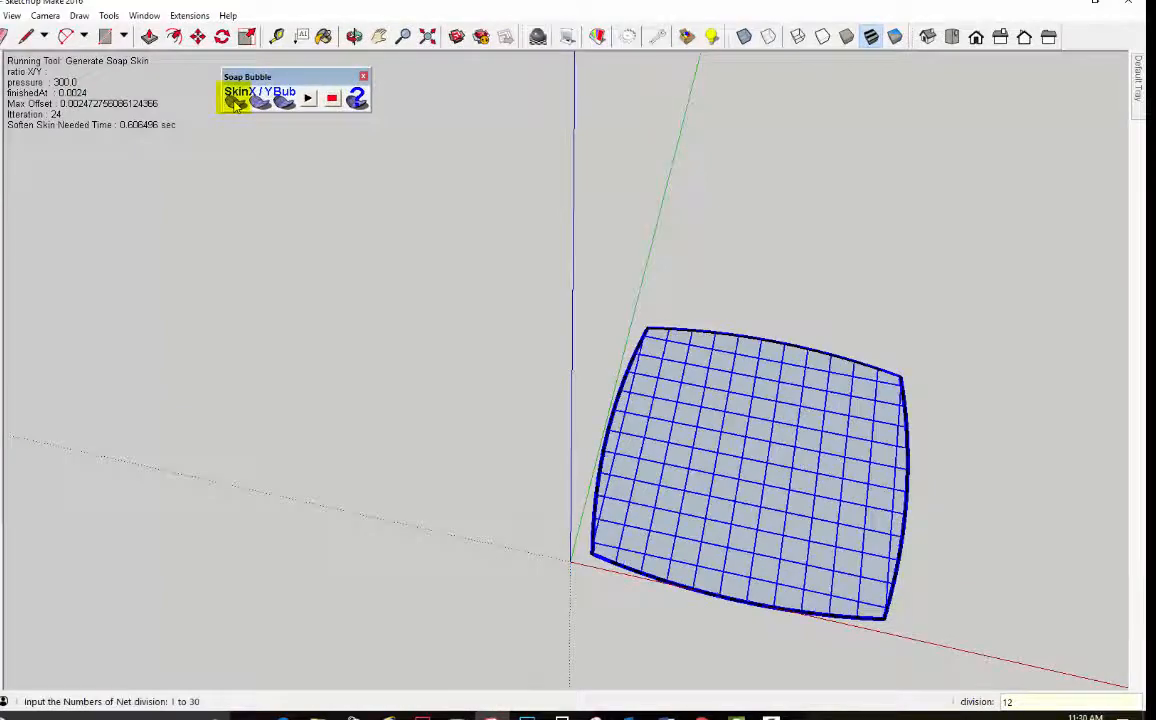
key(Return)
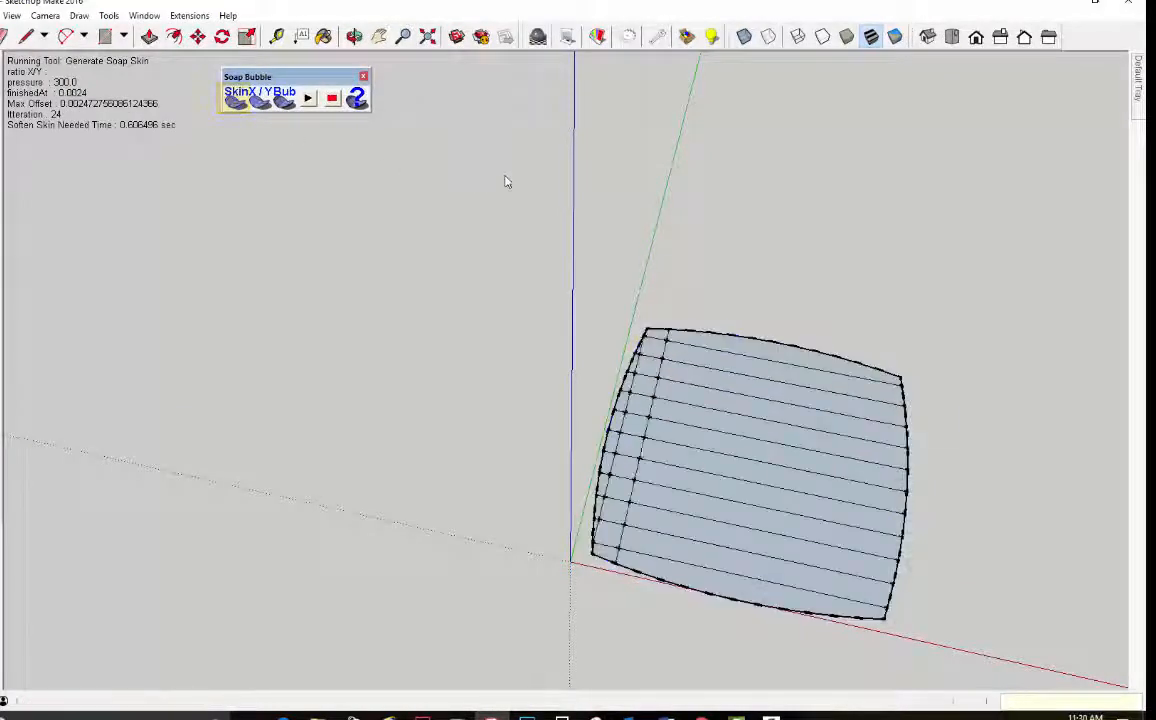
middle_drag(967, 498, 867, 165)
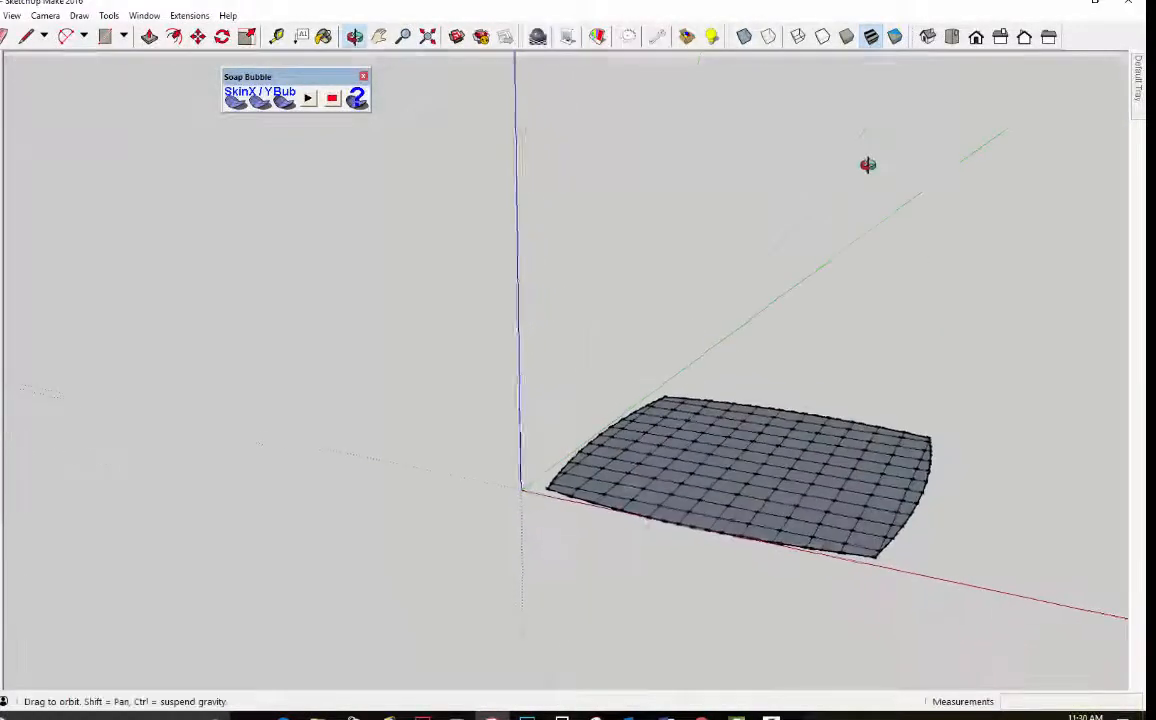
middle_drag(594, 338, 484, 251)
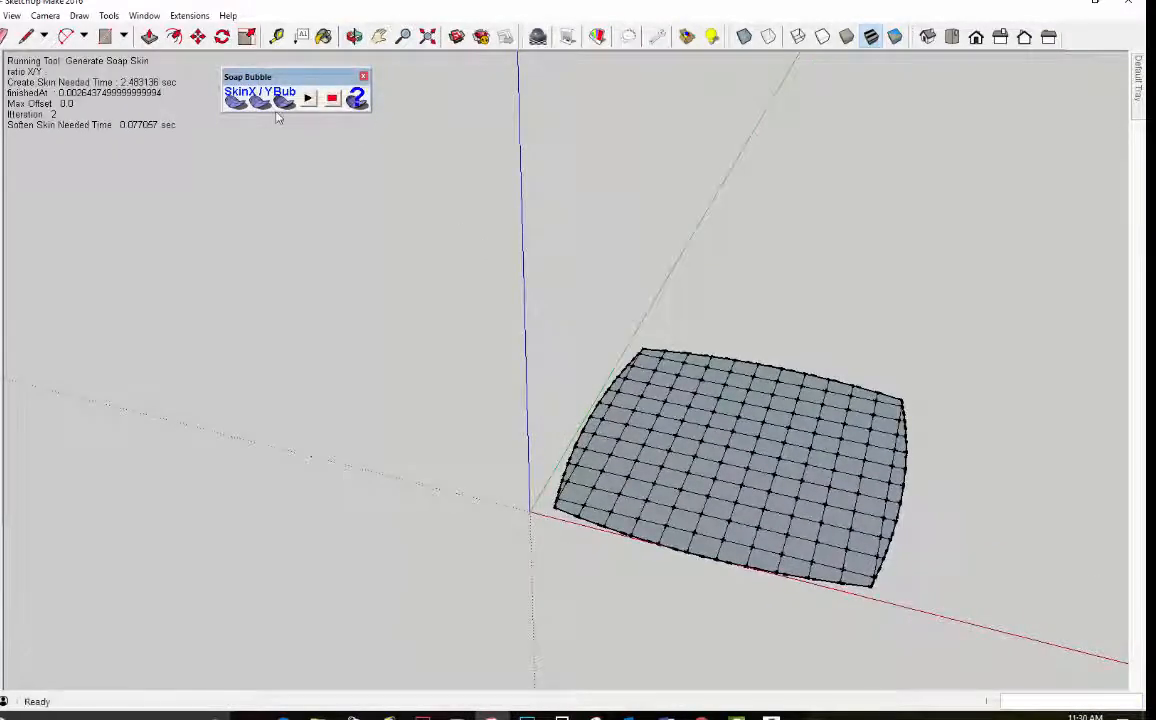
key(space)
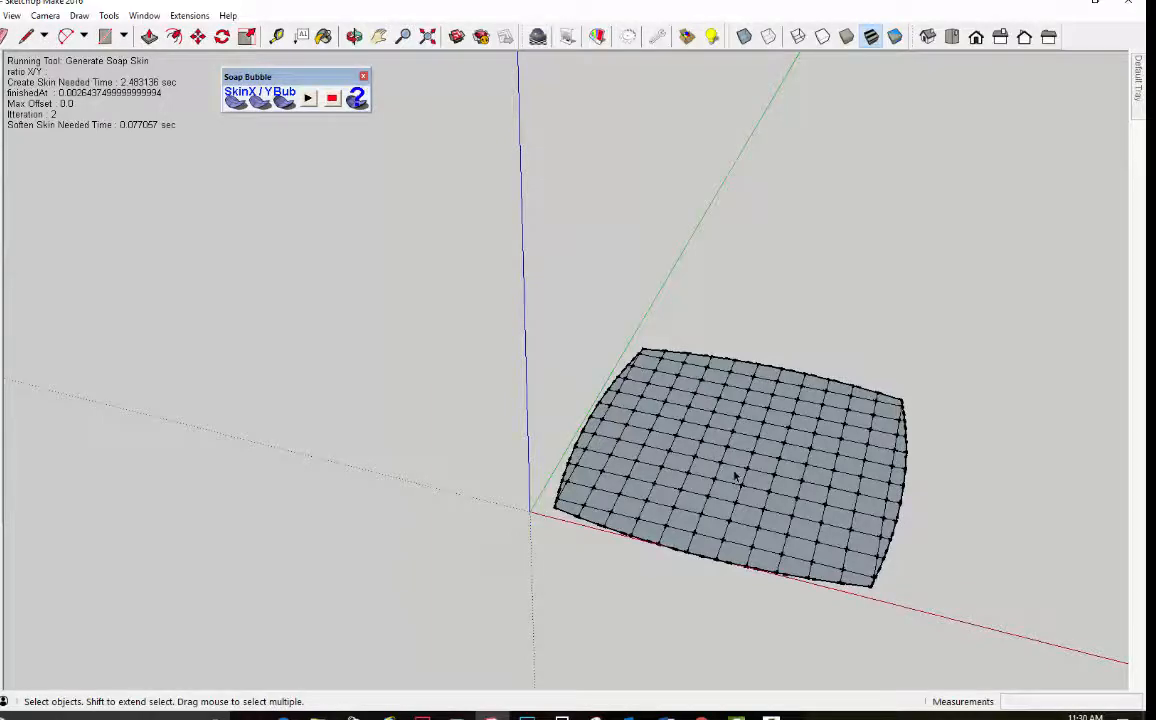
- Generate a soap bubble from the four-arc skin, raising its pressure through 30 and 100 to 200
click(737, 476)
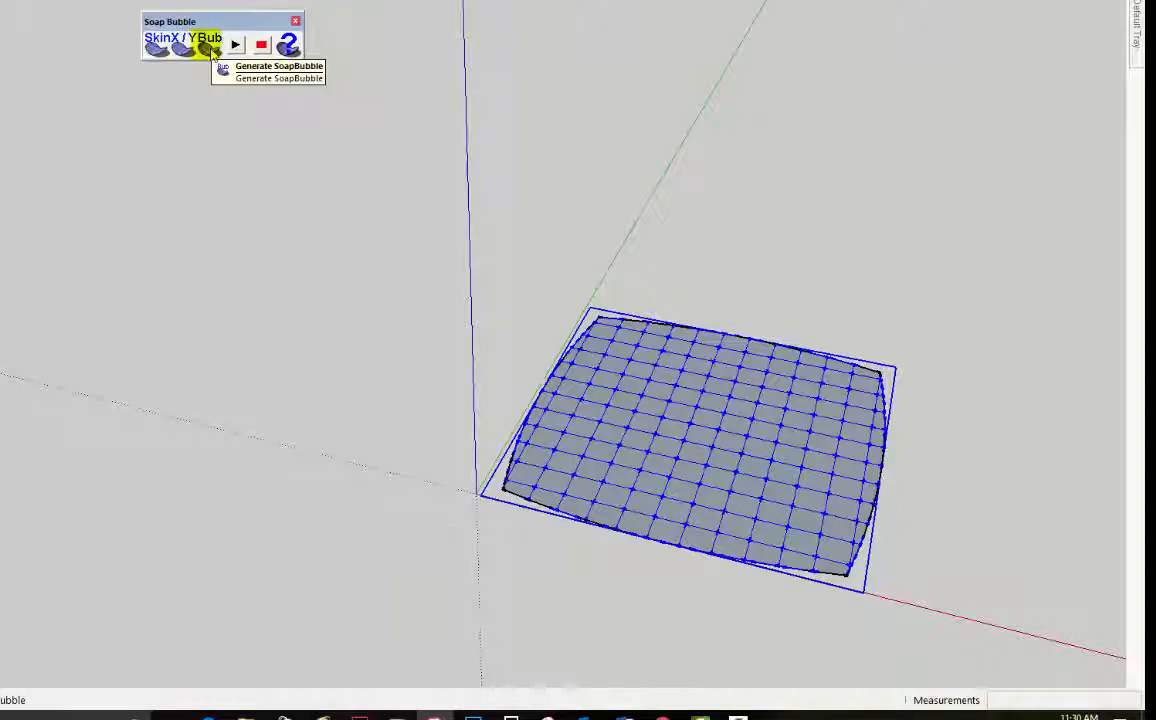
click(210, 46)
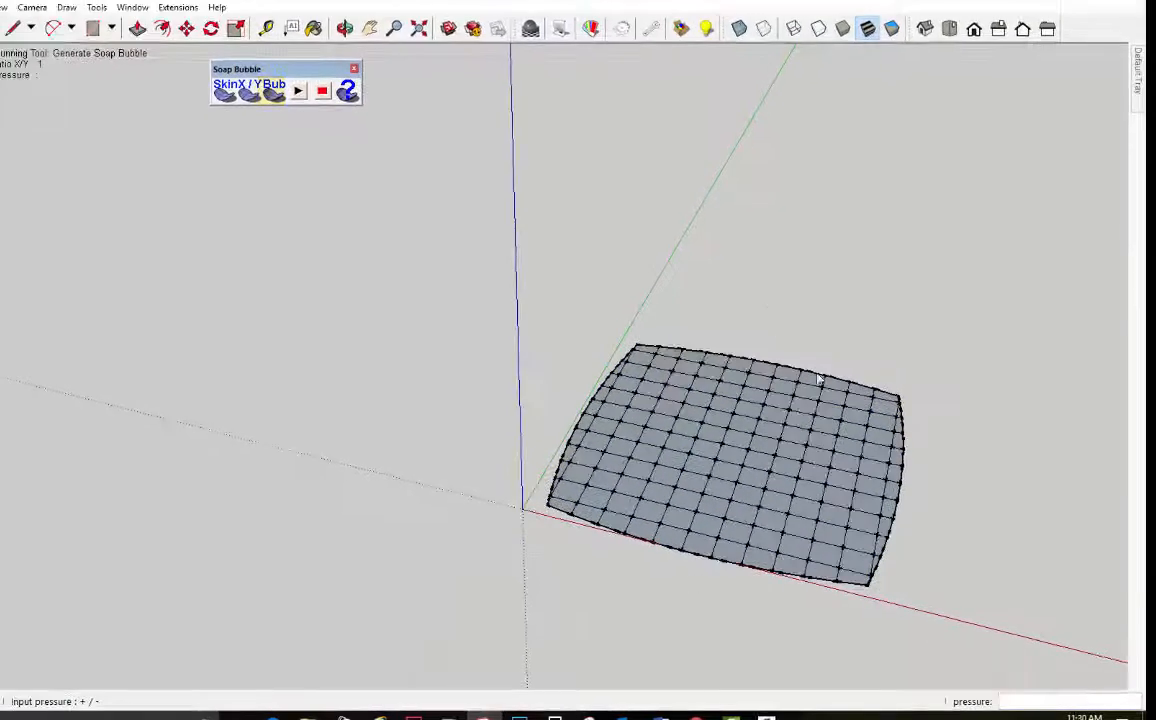
middle_drag(818, 378, 700, 292)
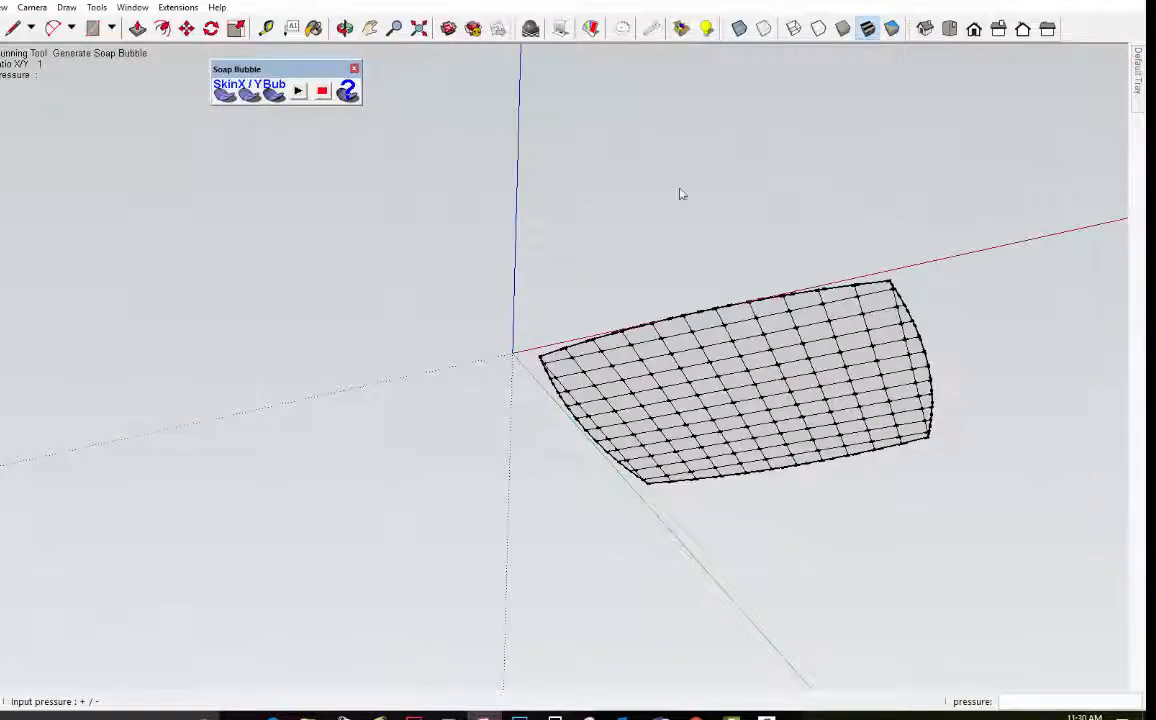
middle_drag(680, 194, 730, 425)
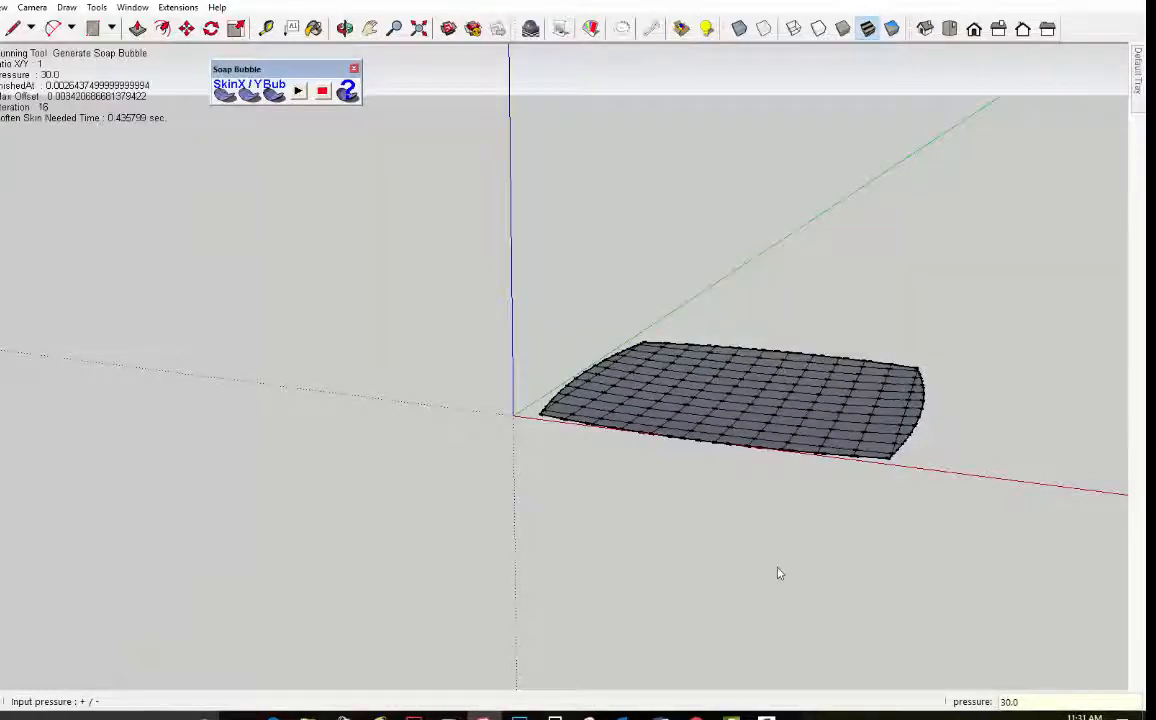
middle_drag(777, 573, 841, 355)
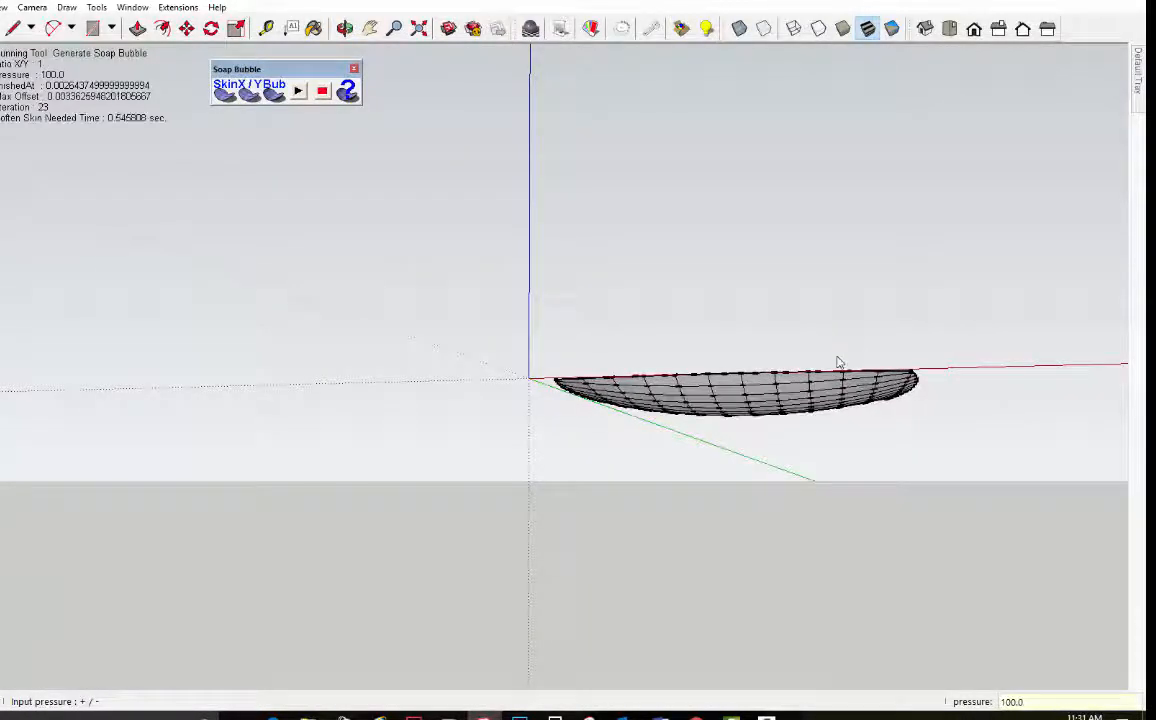
middle_drag(841, 355, 463, 218)
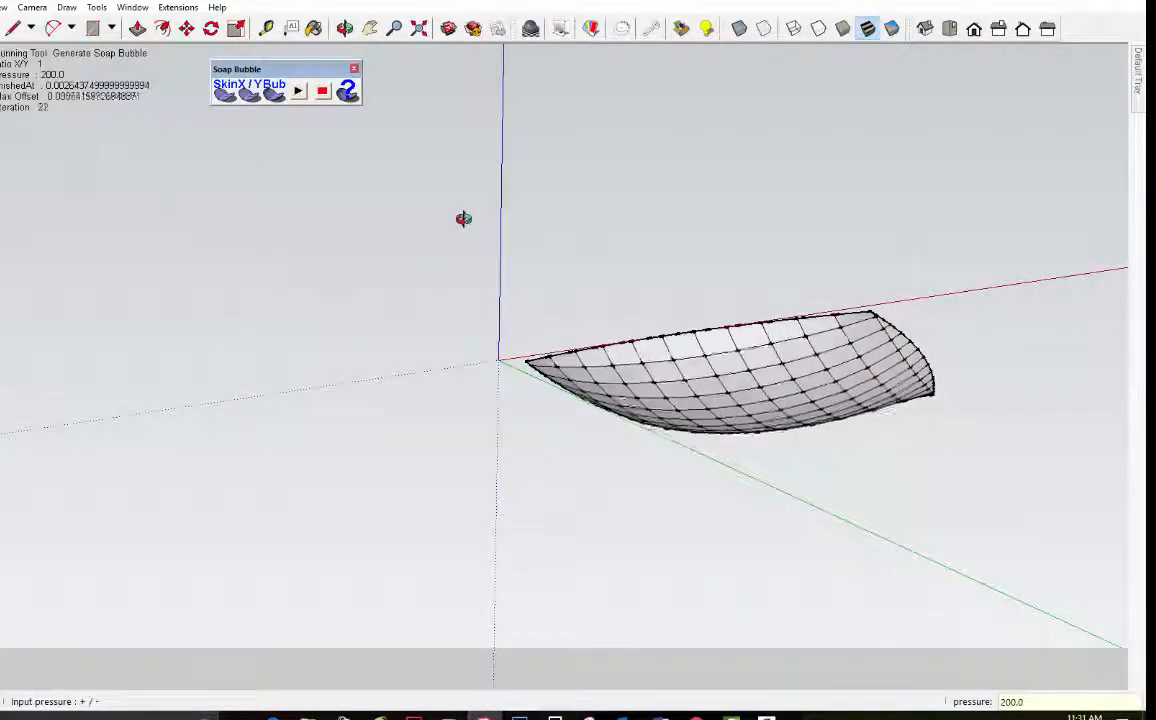
- Try bubble pressures of 400 and 300 and return the pressure to 200
middle_drag(368, 207, 365, 285)
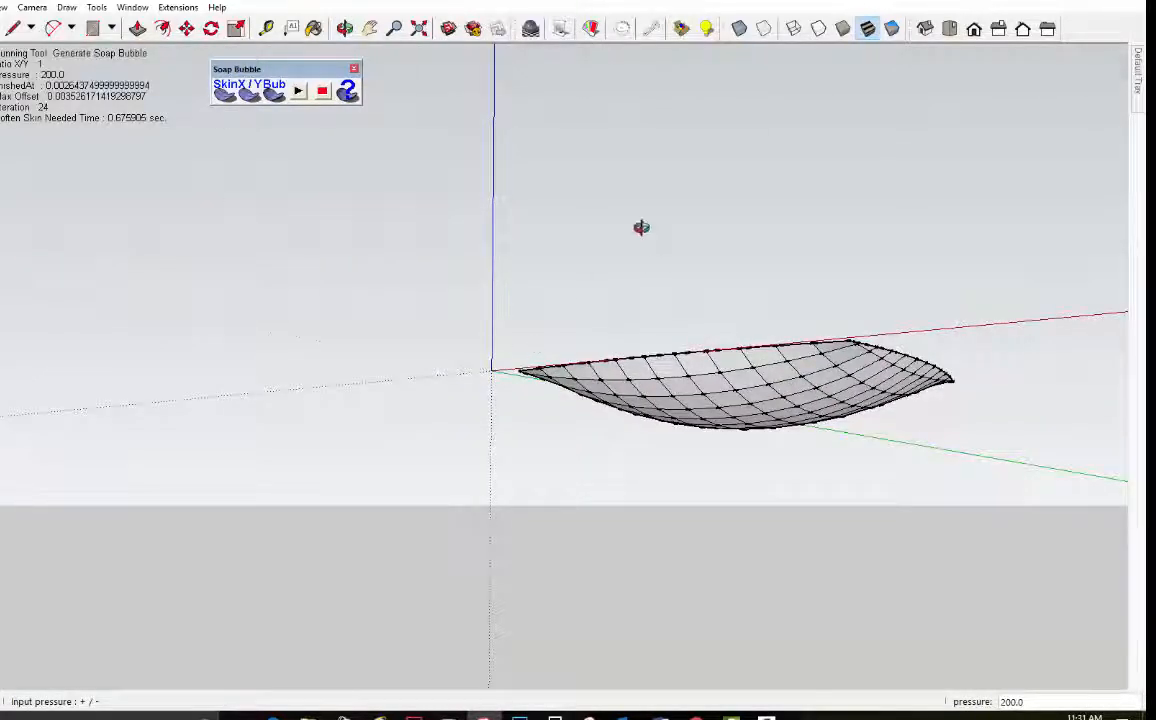
middle_drag(641, 227, 573, 265)
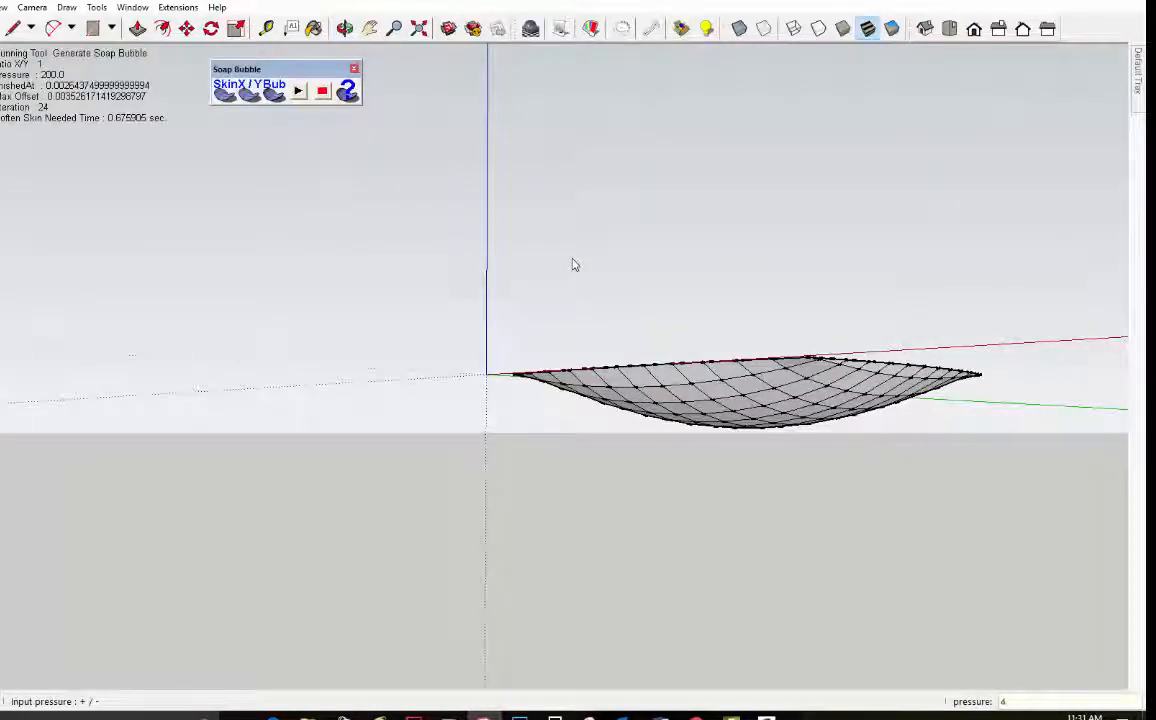
middle_drag(364, 274, 452, 320)
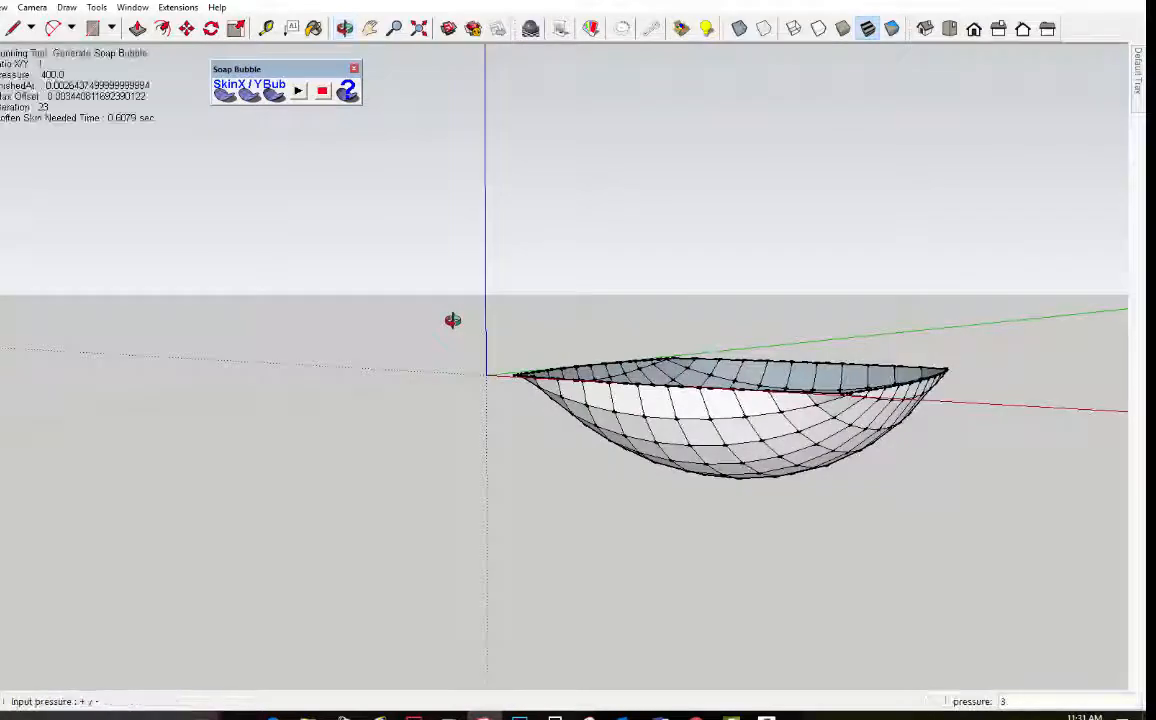
key(Return)
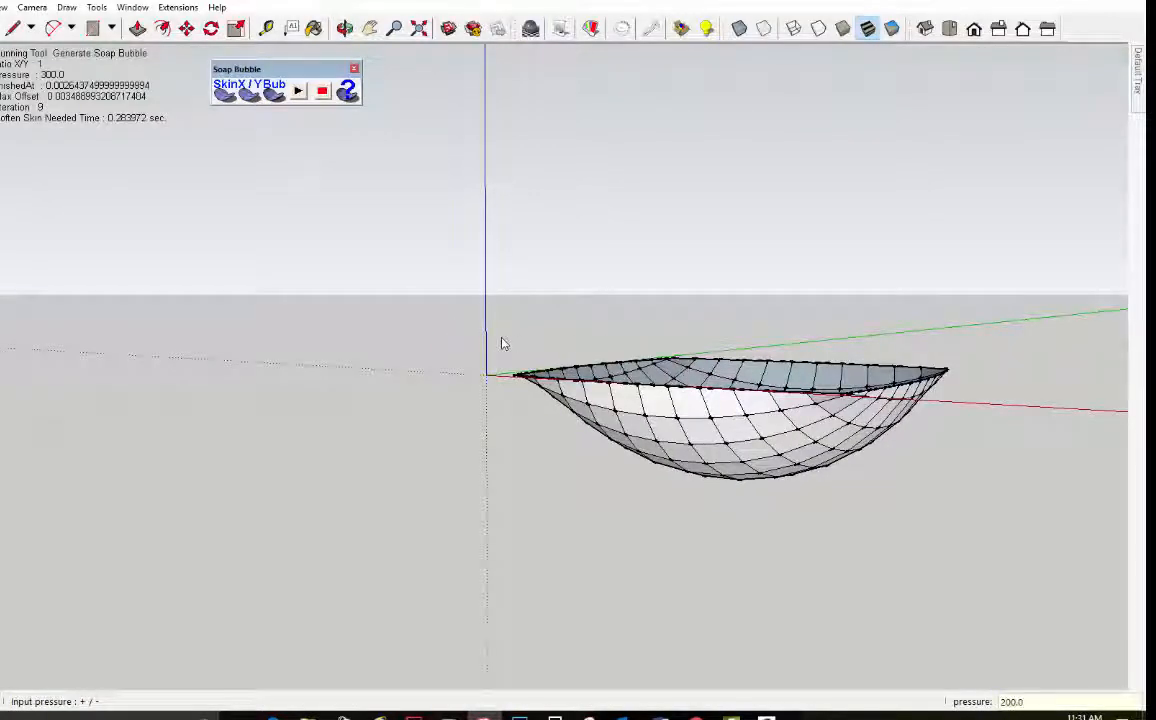
middle_drag(501, 361, 708, 428)
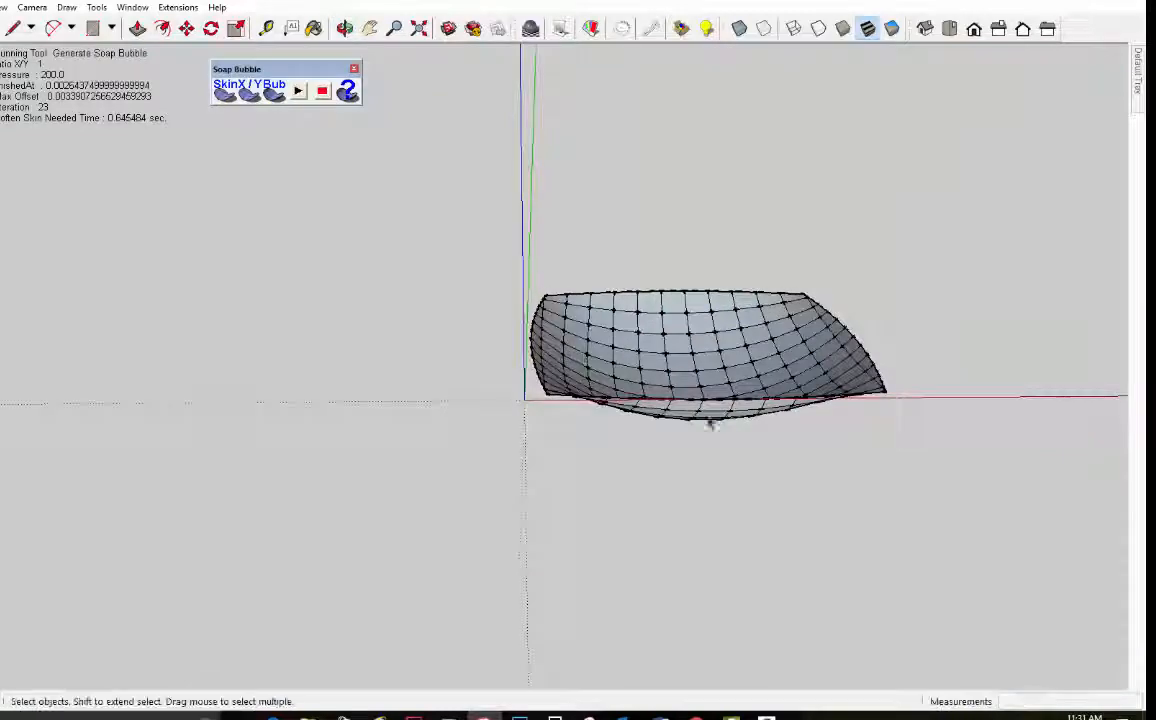
- Select the whole bubble with its outline and apply Soften/Smooth Edges to its mesh
drag(488, 250, 924, 424)
middle_drag(884, 352, 649, 33)
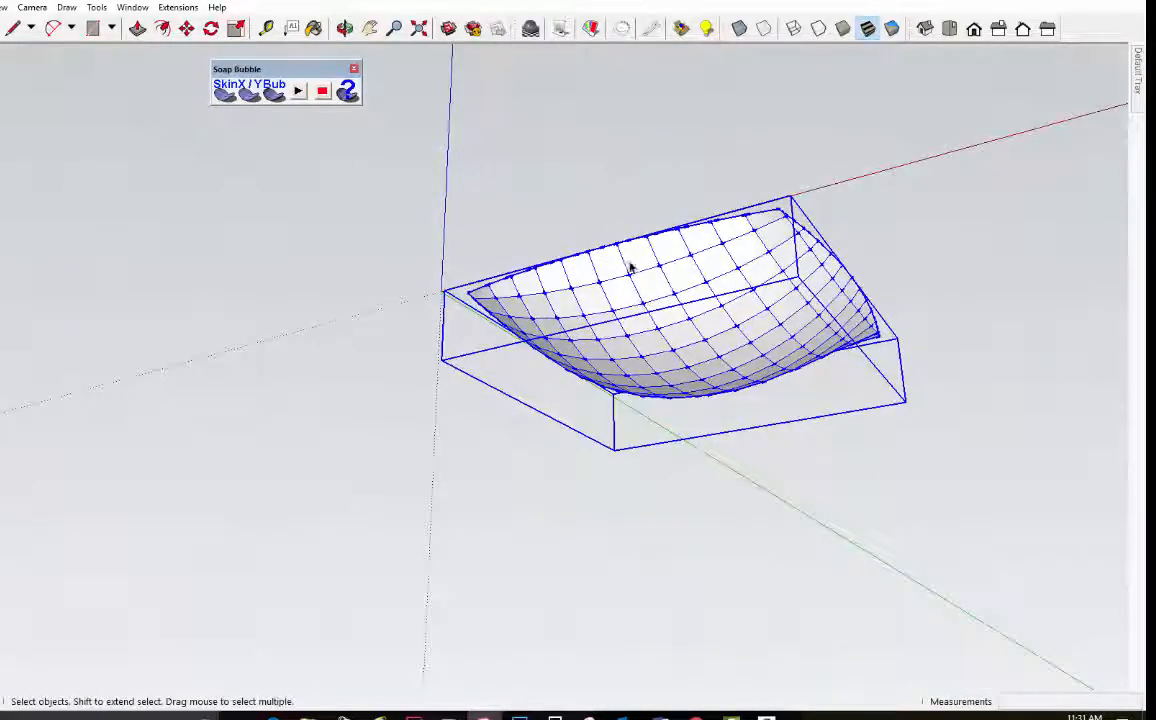
right_click(720, 324)
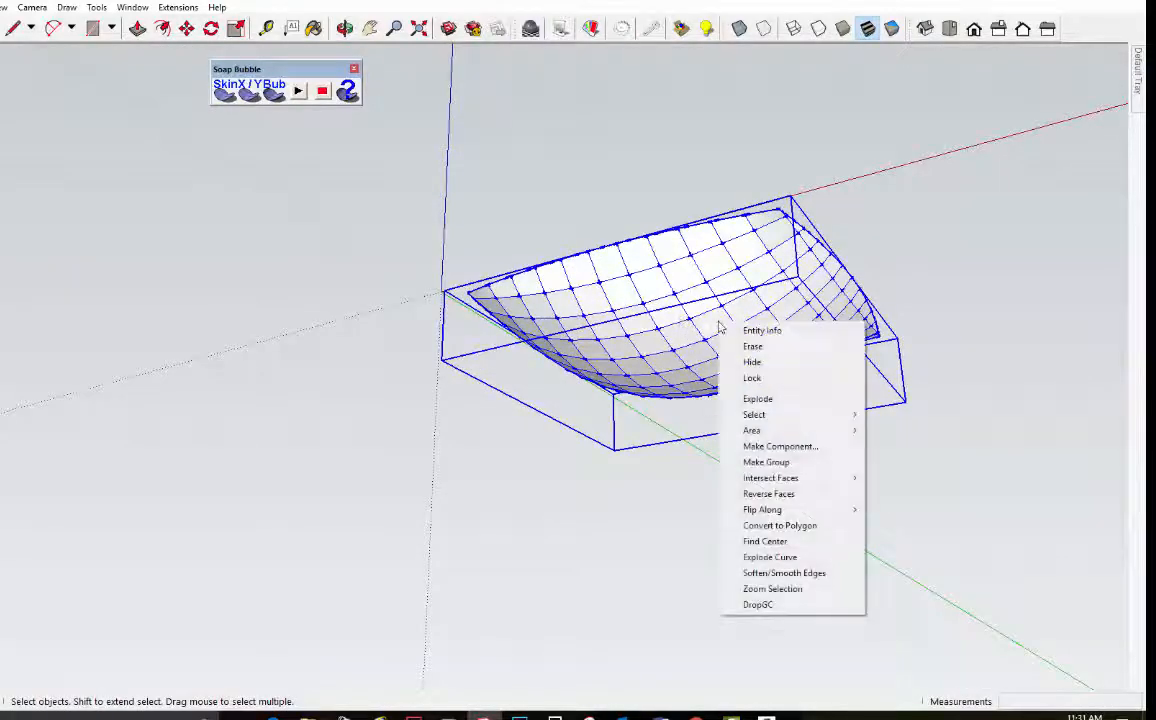
click(790, 573)
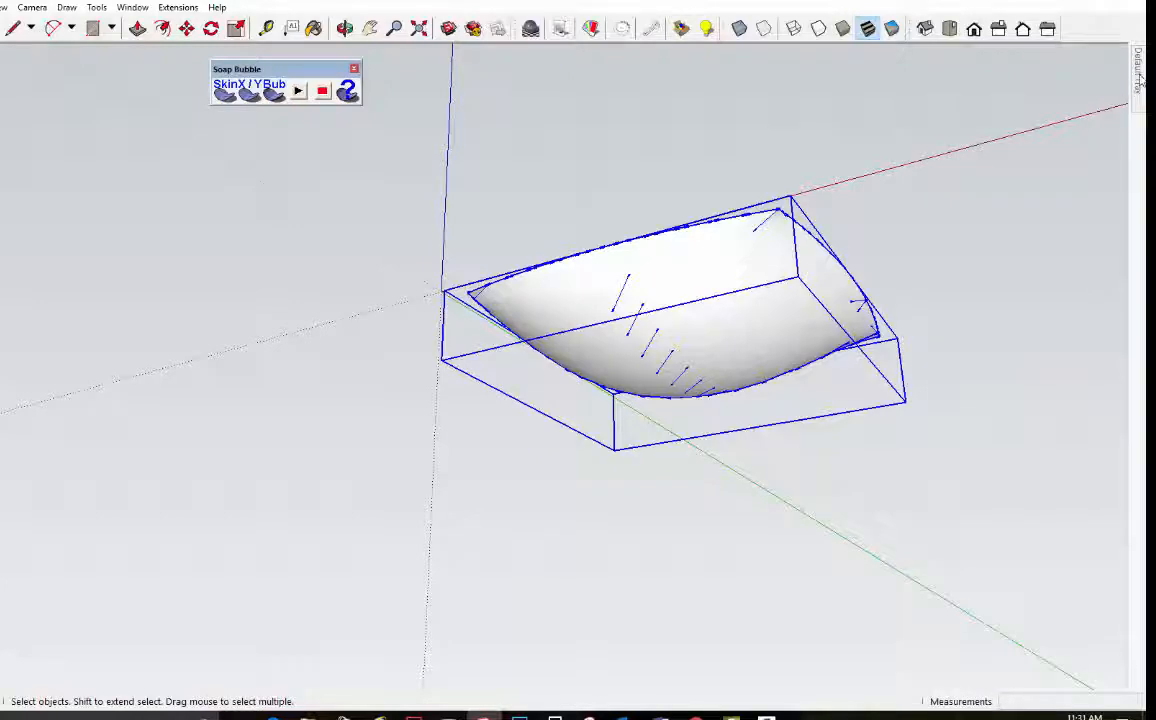
- Soften the bubble's coplanar edges as well and set the angle between normals to about 52.1 degrees
mouse_move(1139, 85)
click(1110, 49)
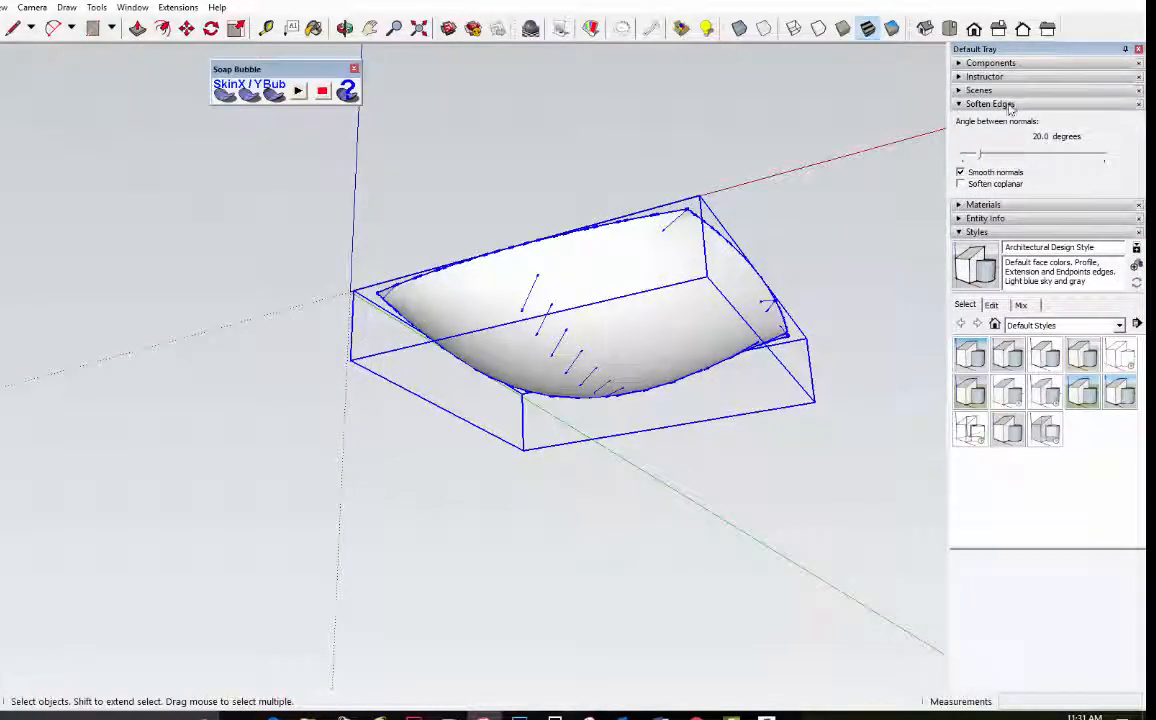
click(960, 184)
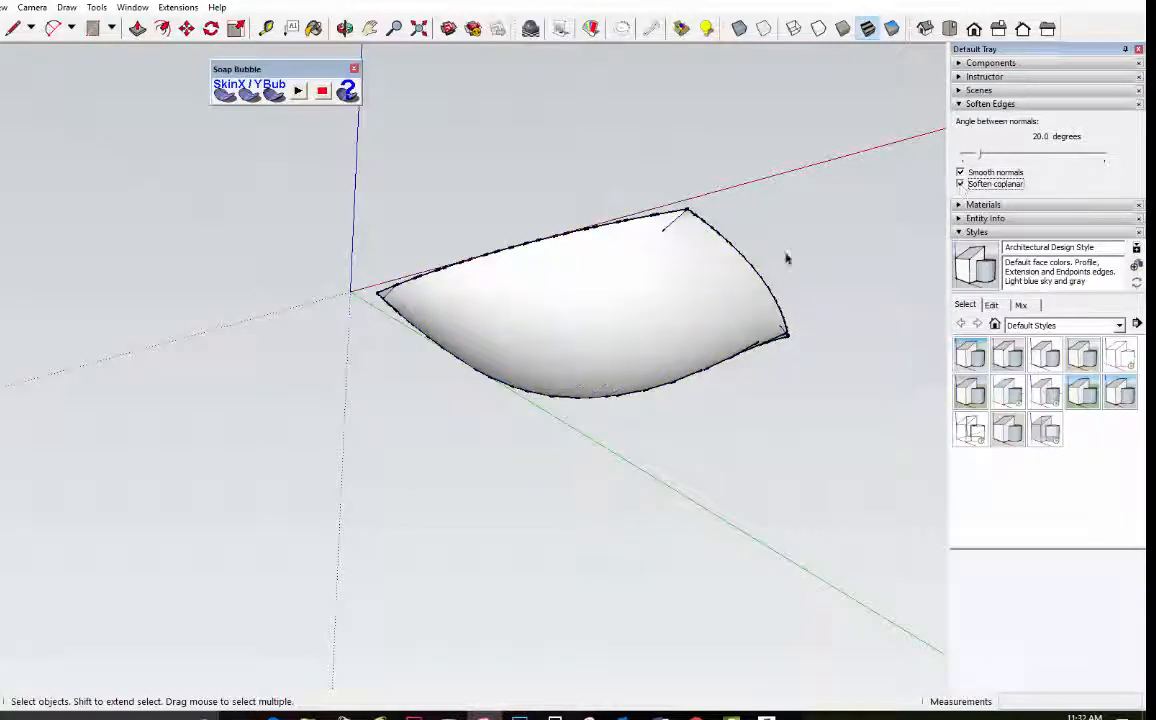
drag(981, 160, 1005, 155)
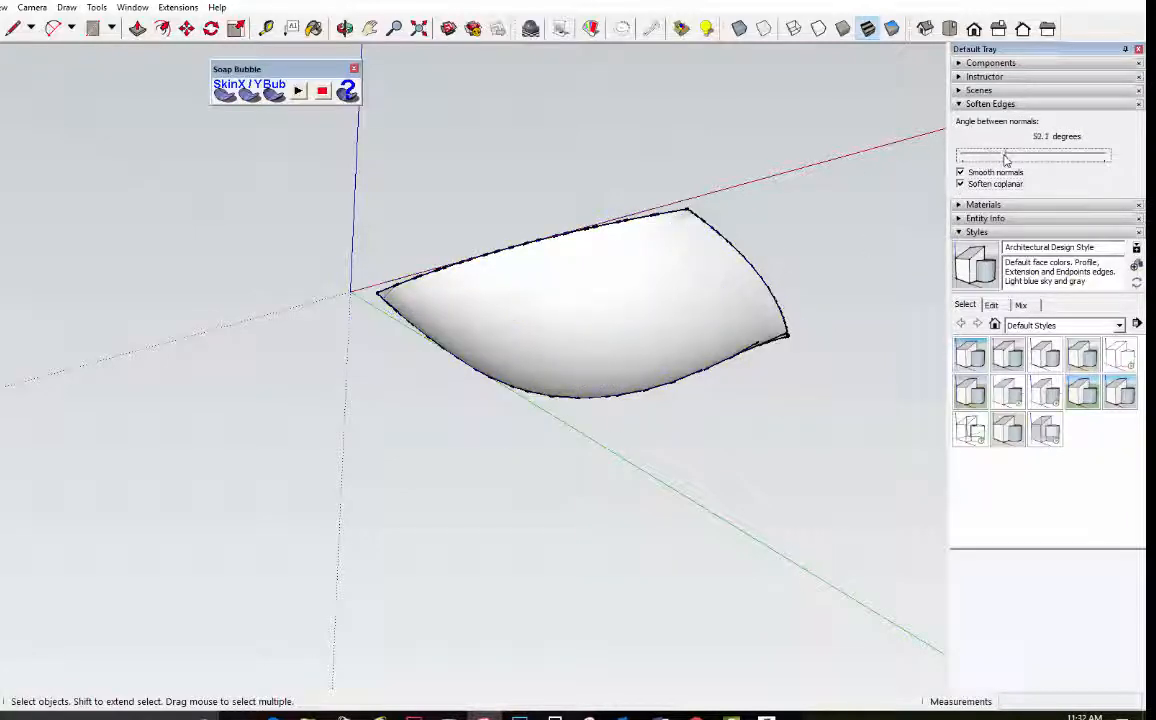
- Move the smoothed bubble along the red axis until it sits clear beside the four-arc outline
middle_drag(706, 157, 729, 337)
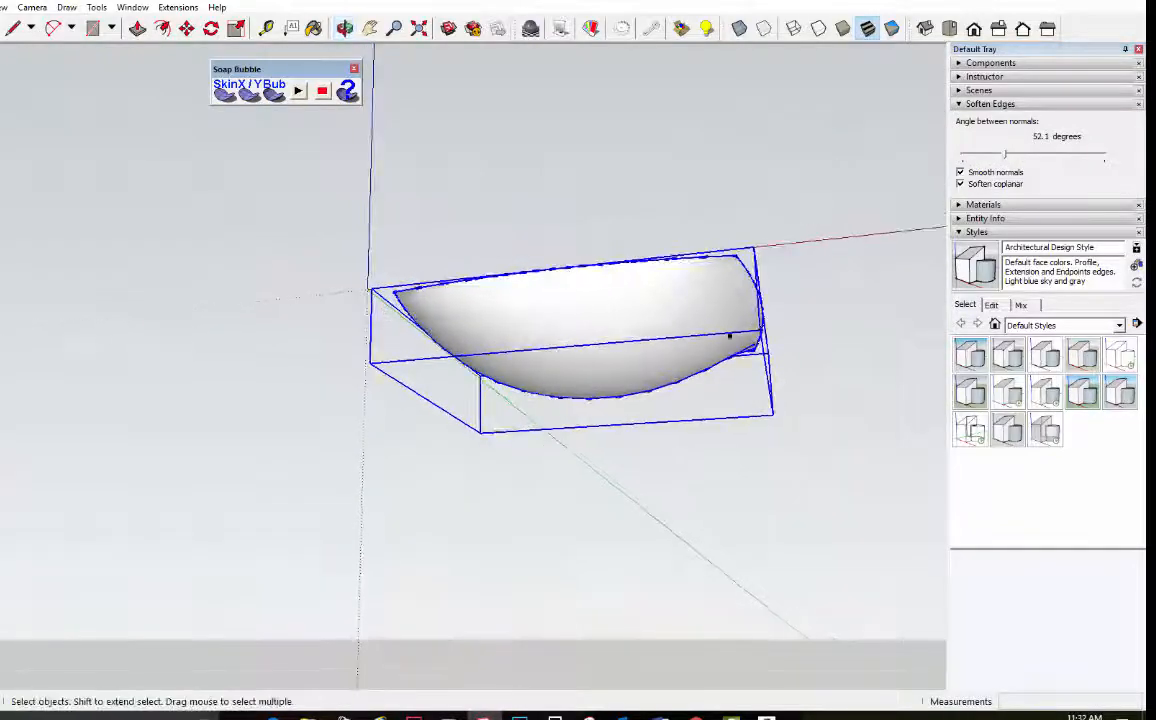
middle_drag(820, 223, 652, 445)
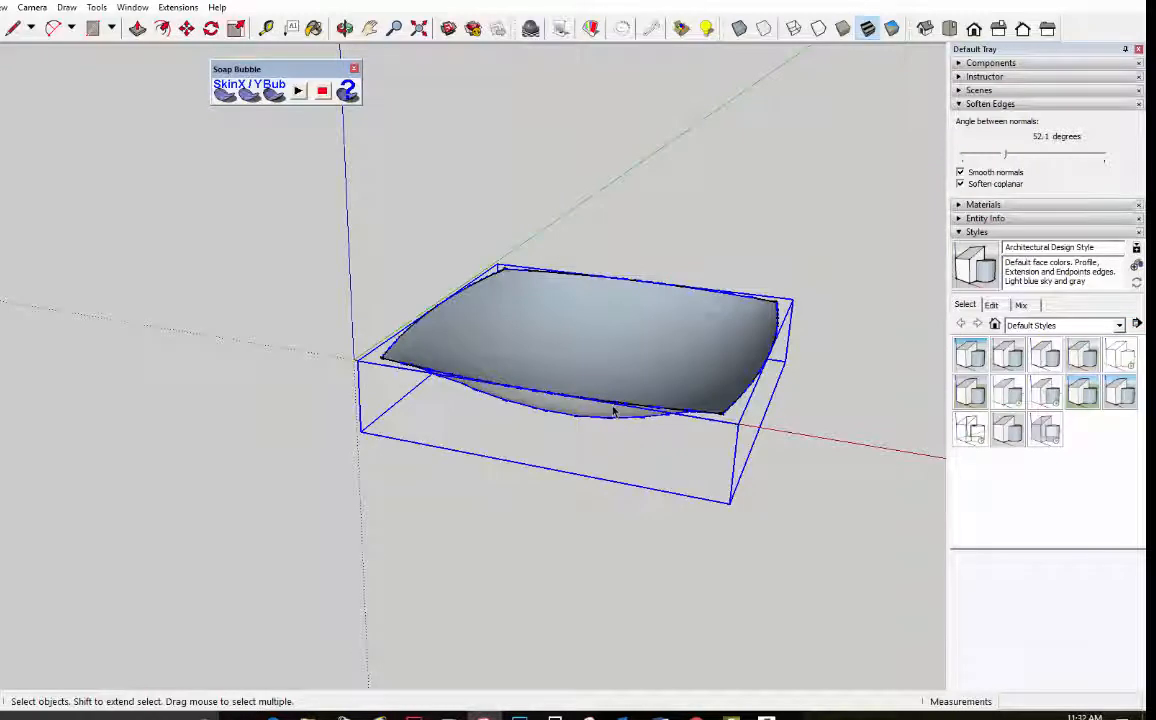
scroll(614, 410, down, 4)
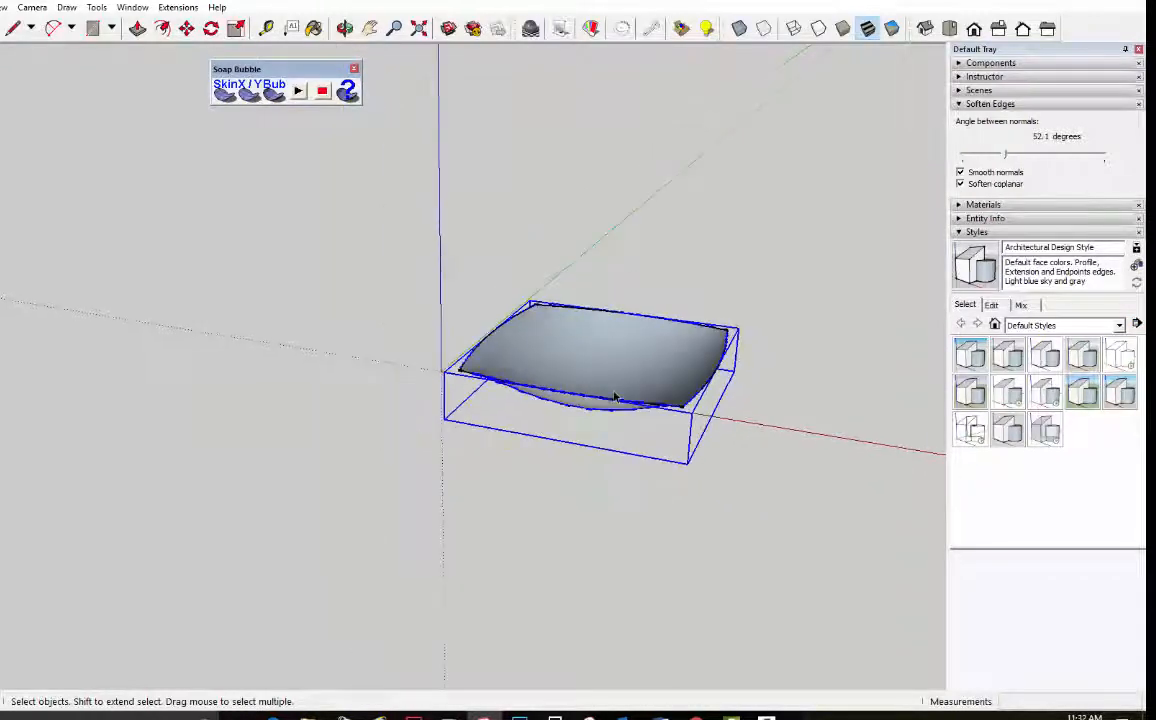
key(m)
drag(654, 413, 869, 453)
key(space)
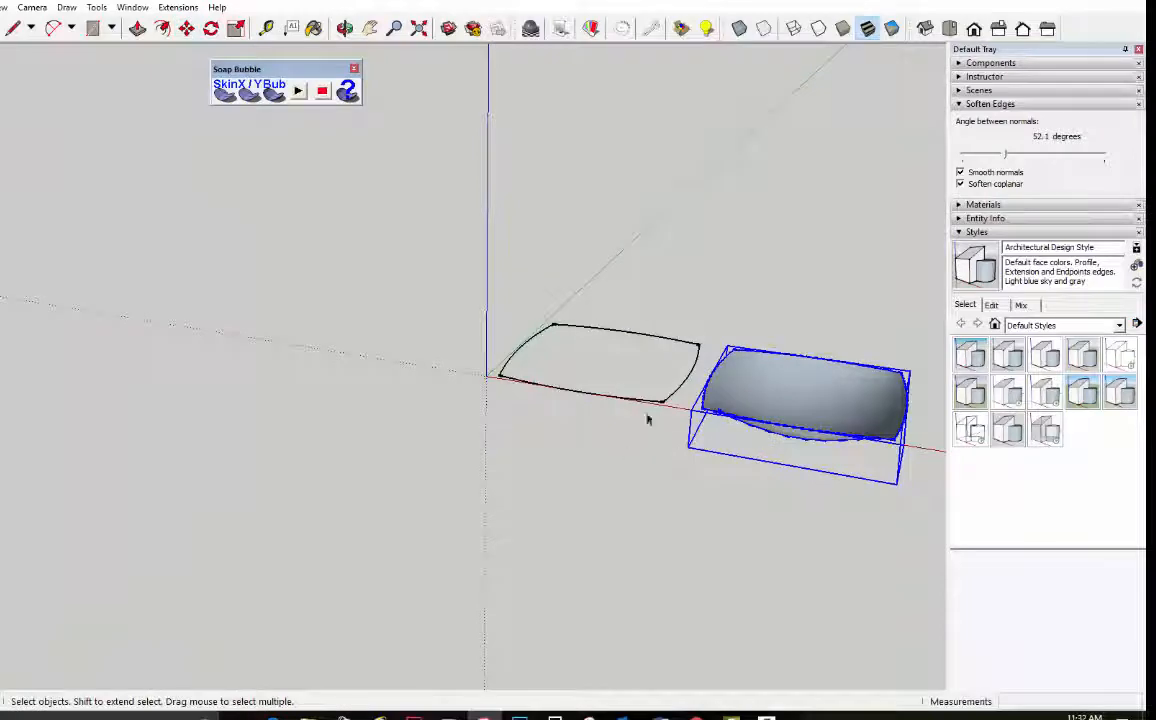
- Copy the bubble straight up along the blue axis, about 10 1/16" above the original
shift+middle_drag(537, 449, 372, 452)
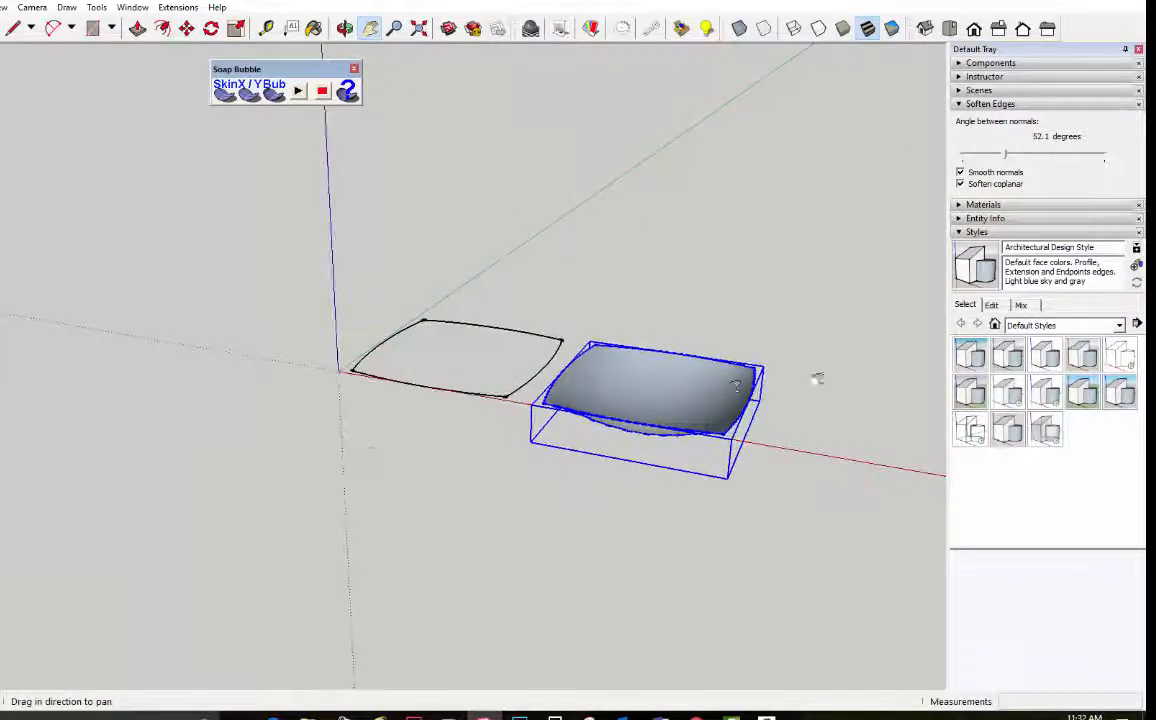
middle_drag(901, 477, 690, 350)
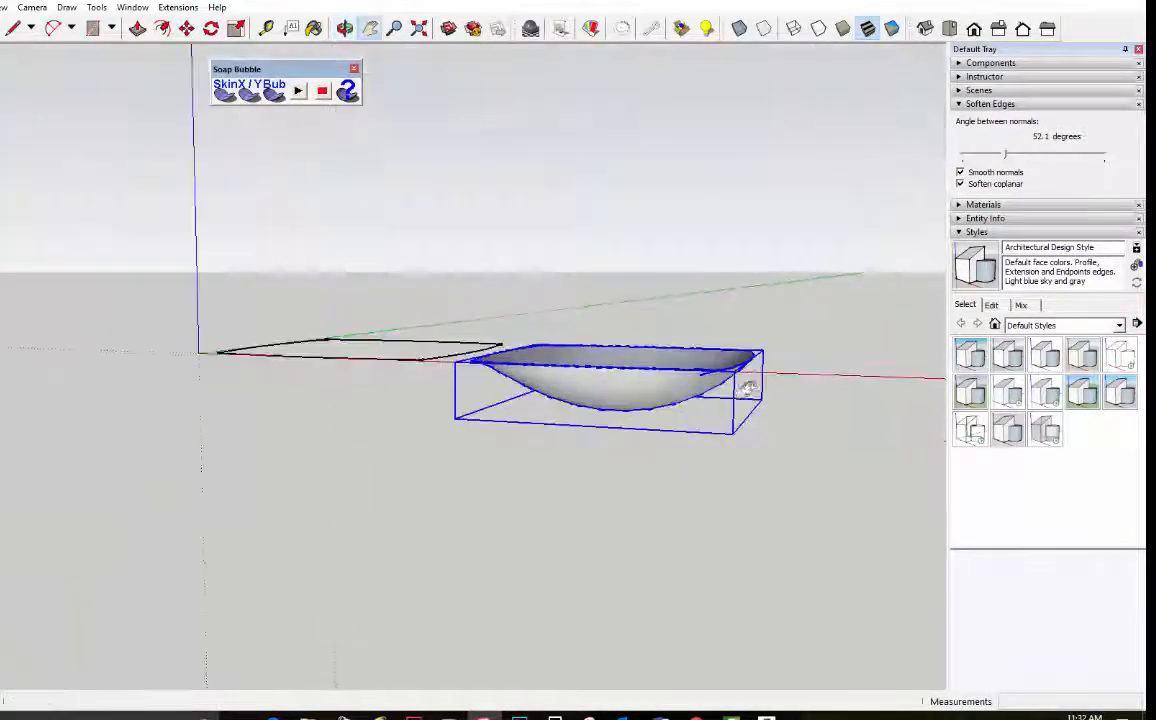
key(m)
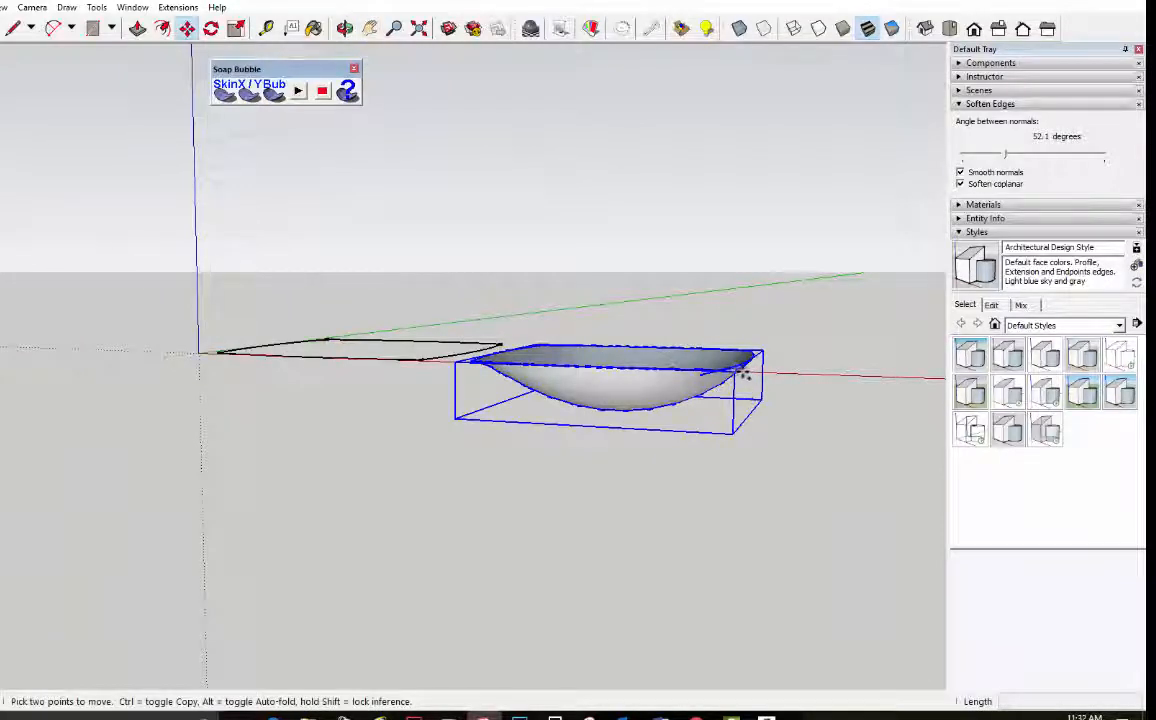
click(740, 355)
key(ctrl)
click(735, 262)
- Flip the upper bubble copy along the group's blue axis so it domes upward
right_click(737, 264)
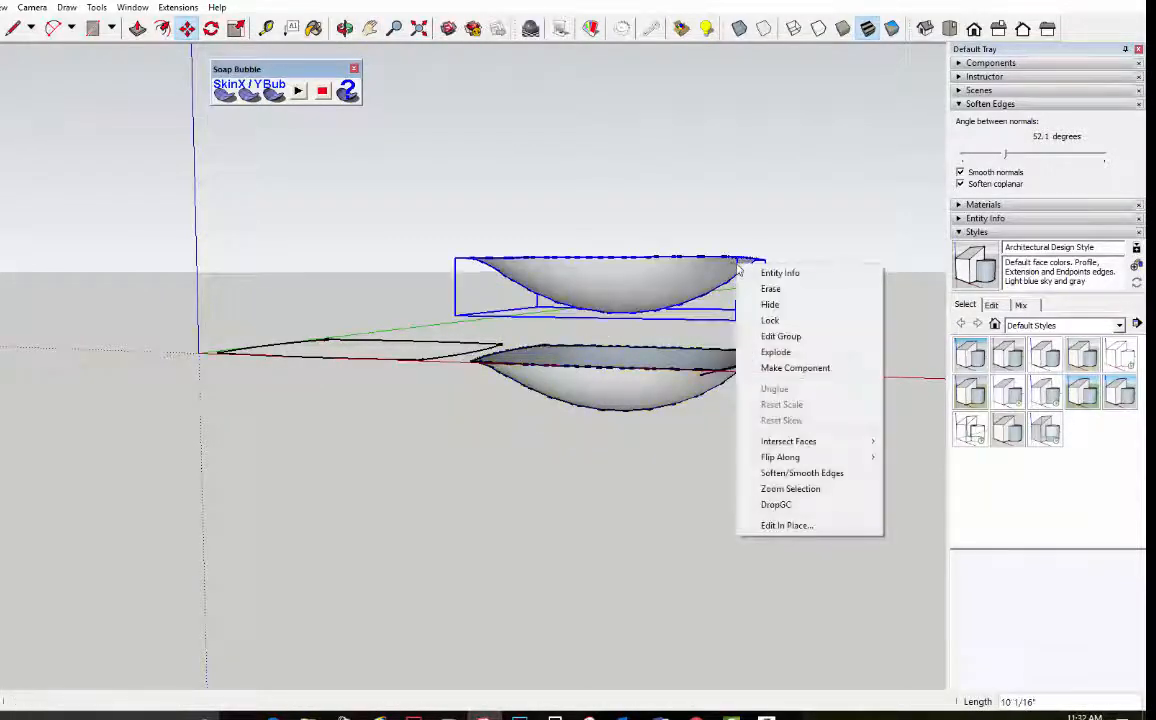
mouse_move(752, 457)
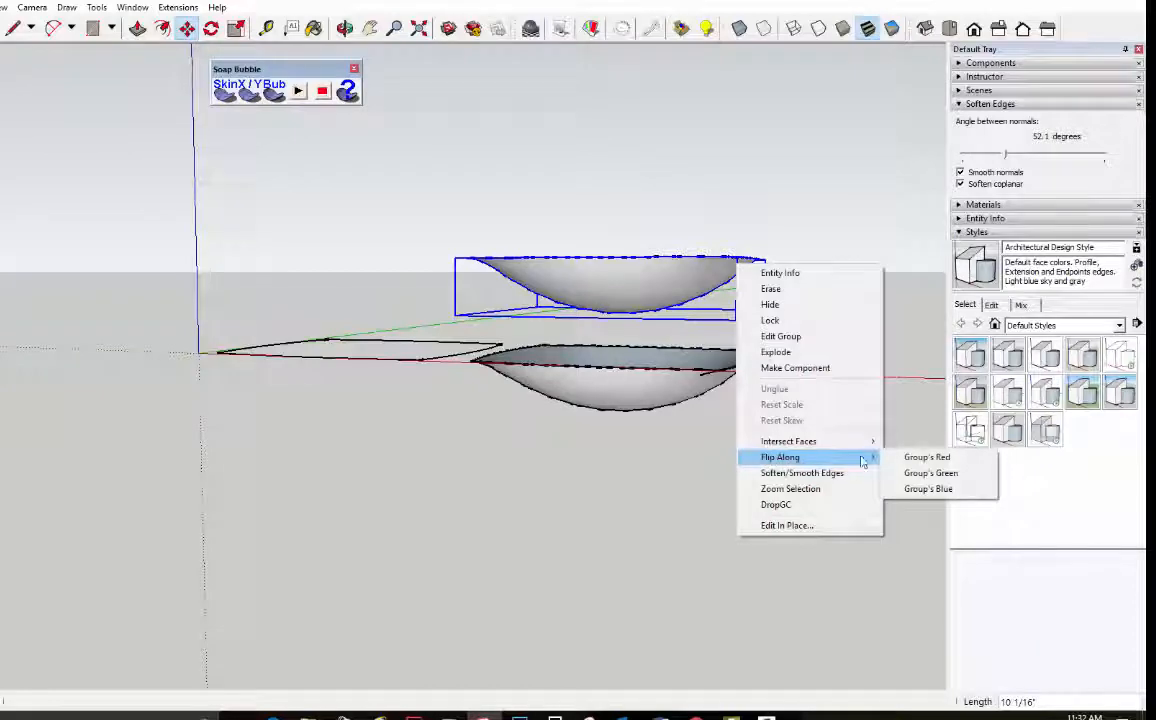
click(925, 488)
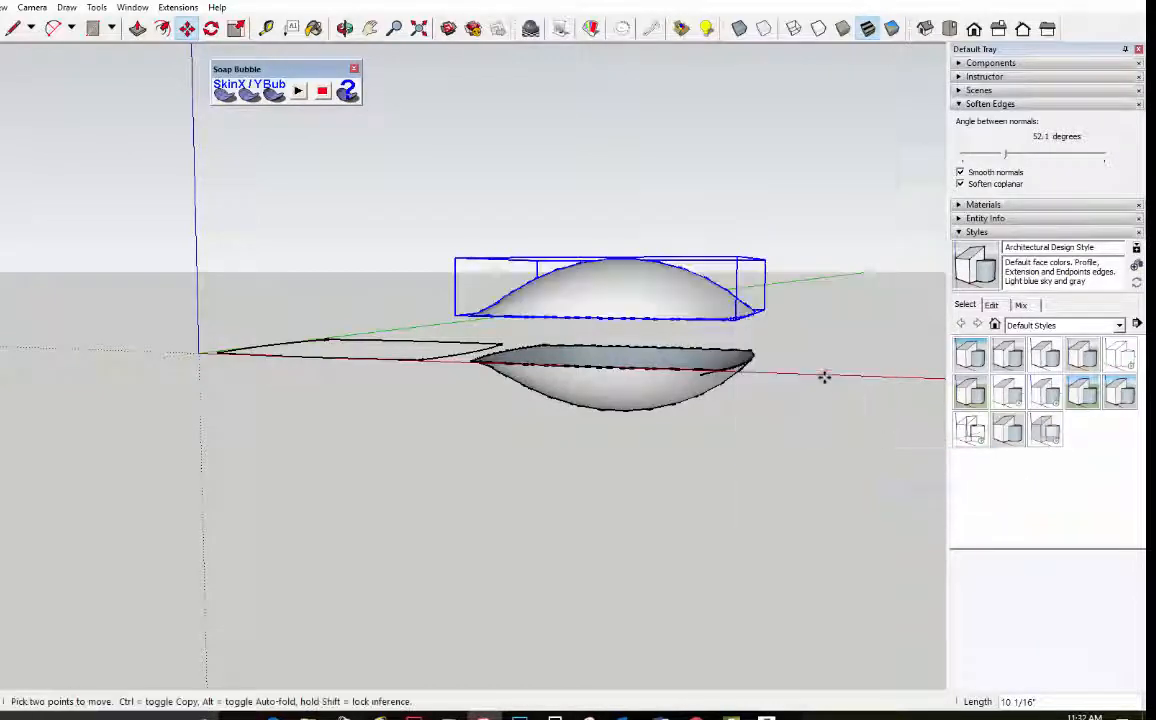
- Move the flipped copy down so its rim meets the lower bubble's rim, closing the pillow shape
click(737, 321)
click(738, 367)
middle_drag(738, 367, 718, 550)
scroll(692, 492, up, 2)
key(m)
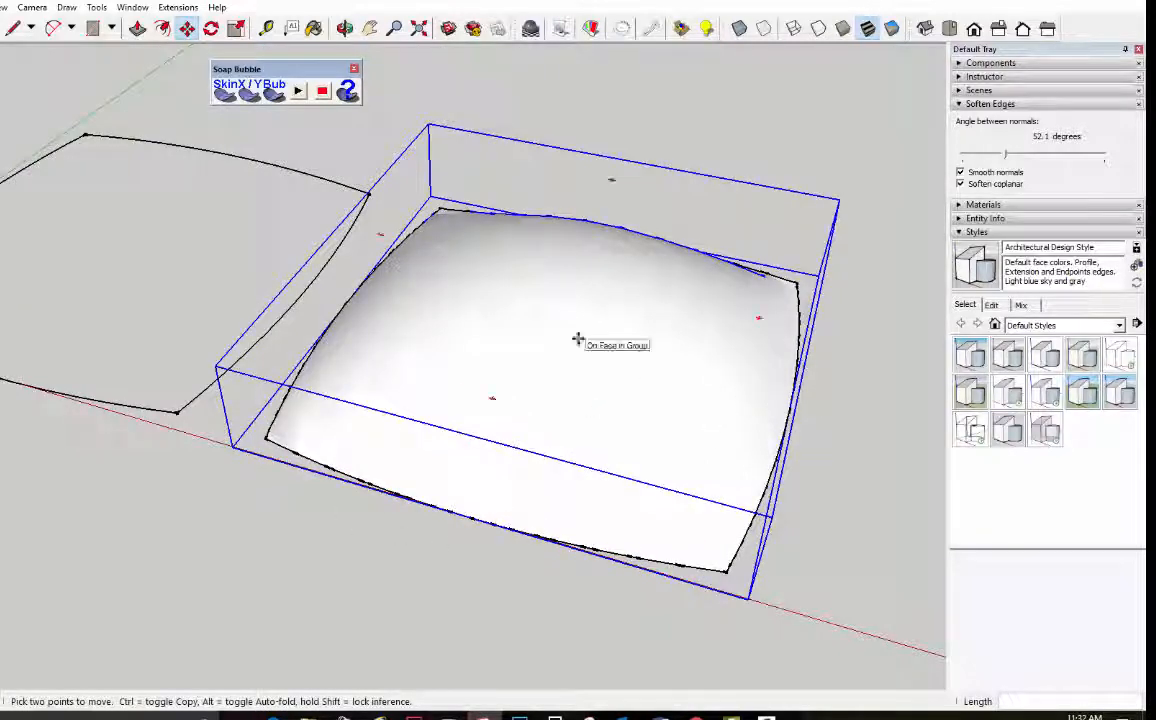
- Draw a vertical circle with a 2" radius centred midway along the outline arc nearest the pillow
key(h)
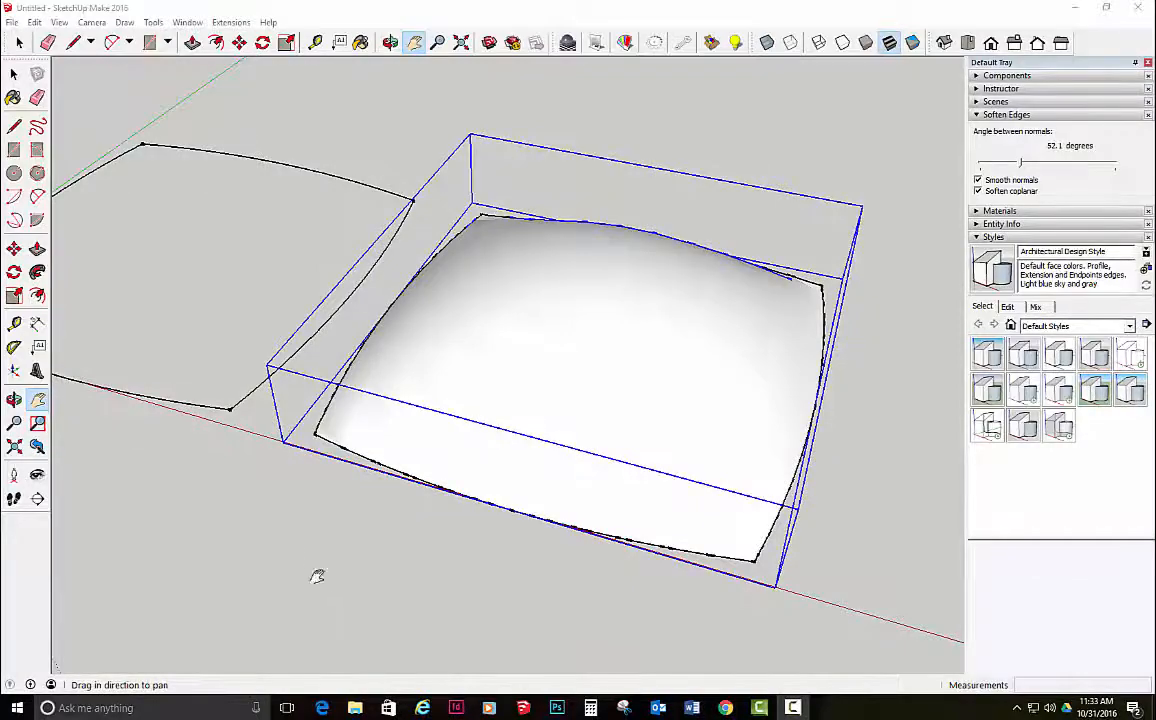
mouse_move(298, 559)
mouse_down()
mouse_move(475, 562)
mouse_move(667, 644)
mouse_up()
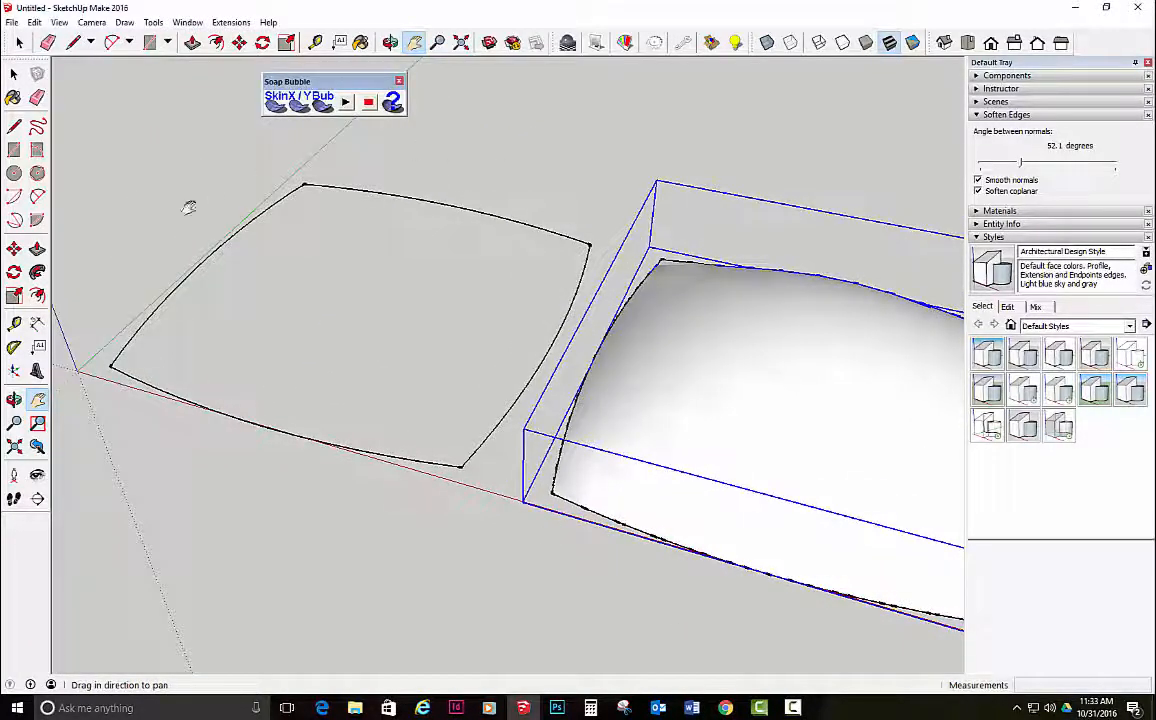
middle_drag(241, 305, 418, 276)
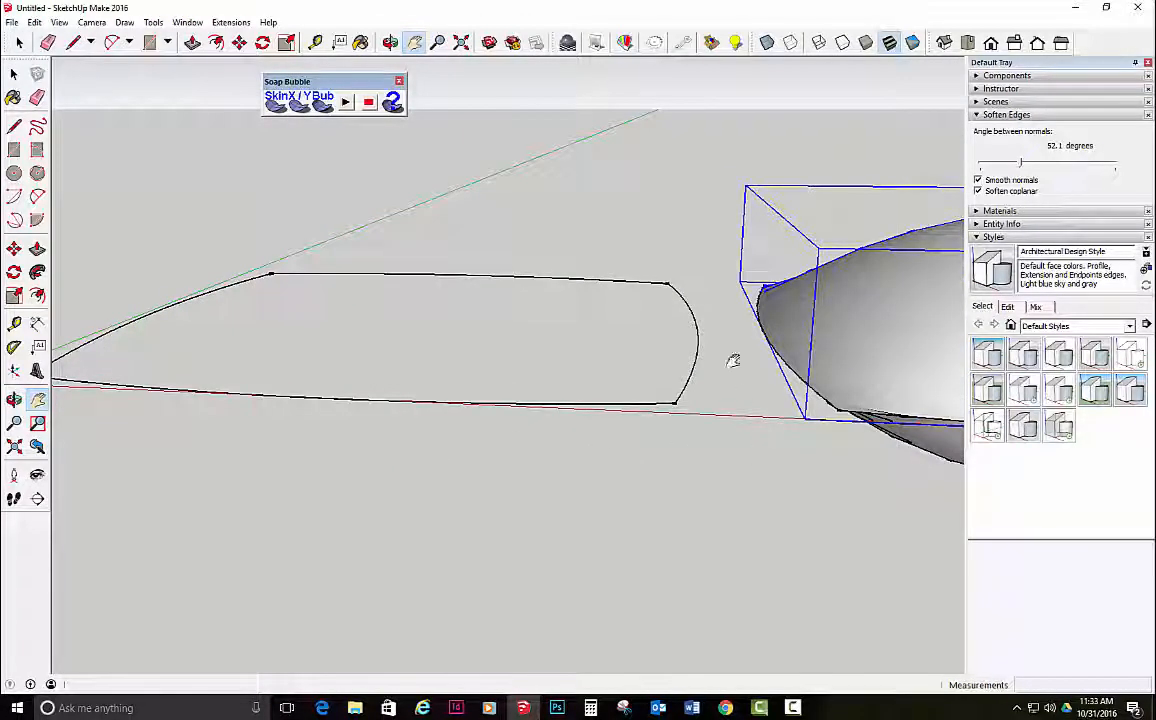
drag(375, 325, 538, 350)
middle_drag(466, 344, 420, 305)
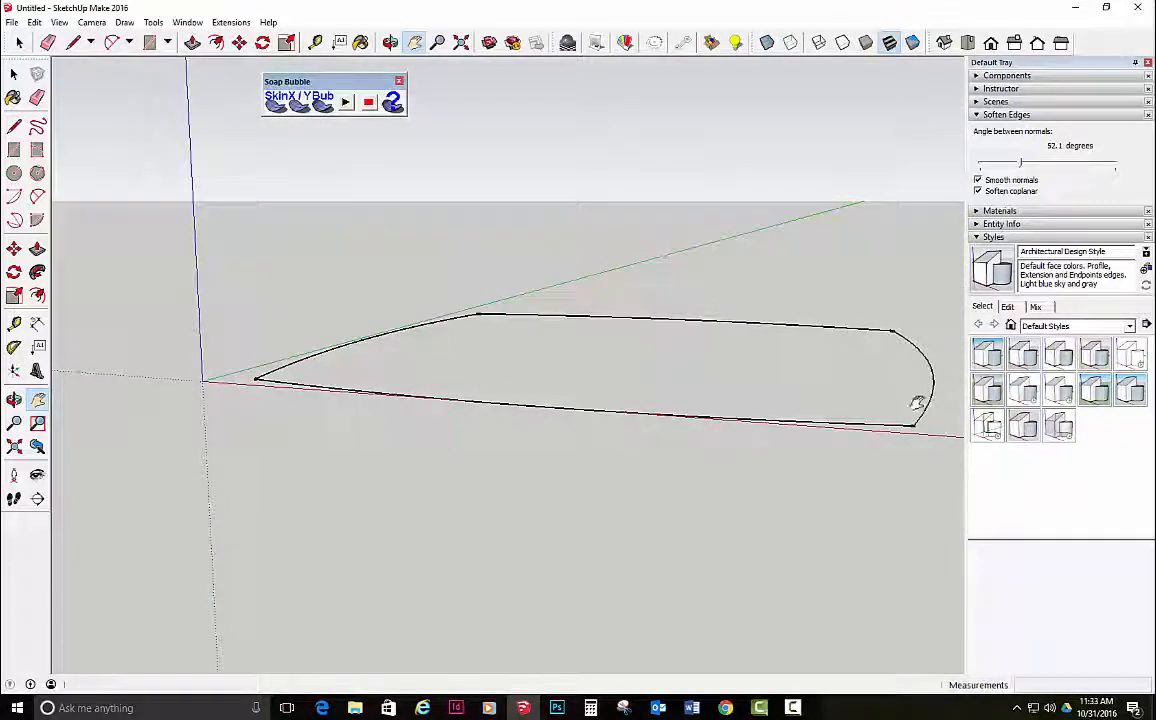
middle_drag(908, 452, 897, 361)
key(c)
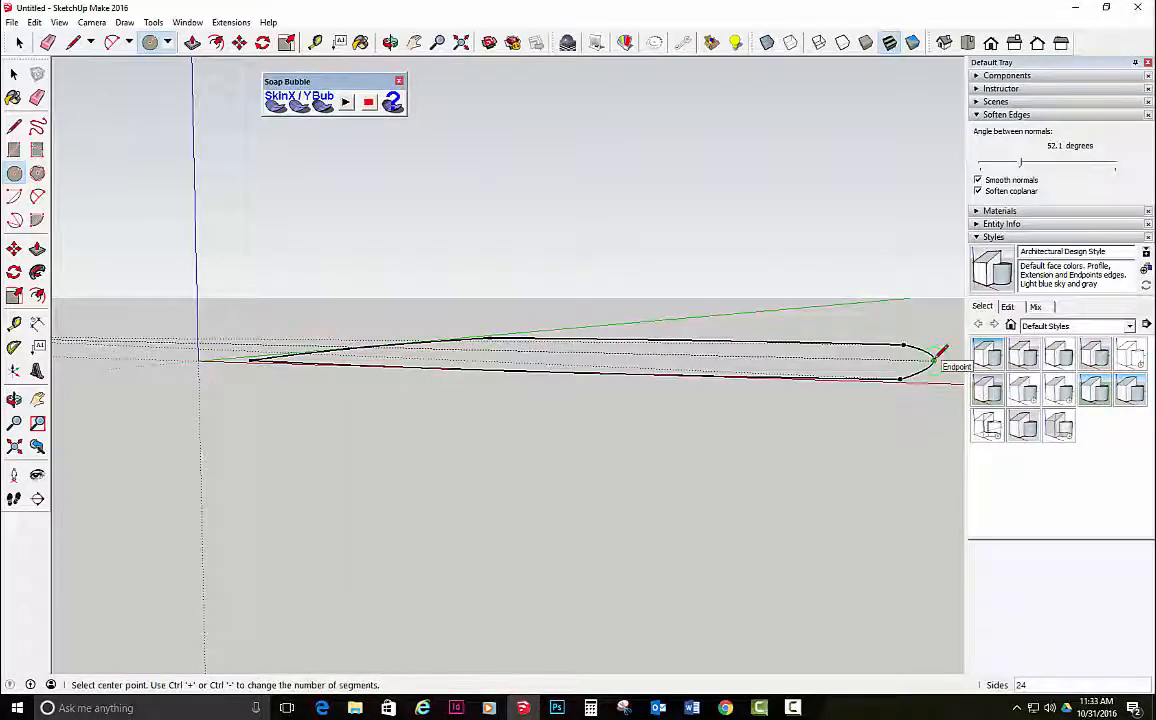
middle_drag(936, 356, 937, 348)
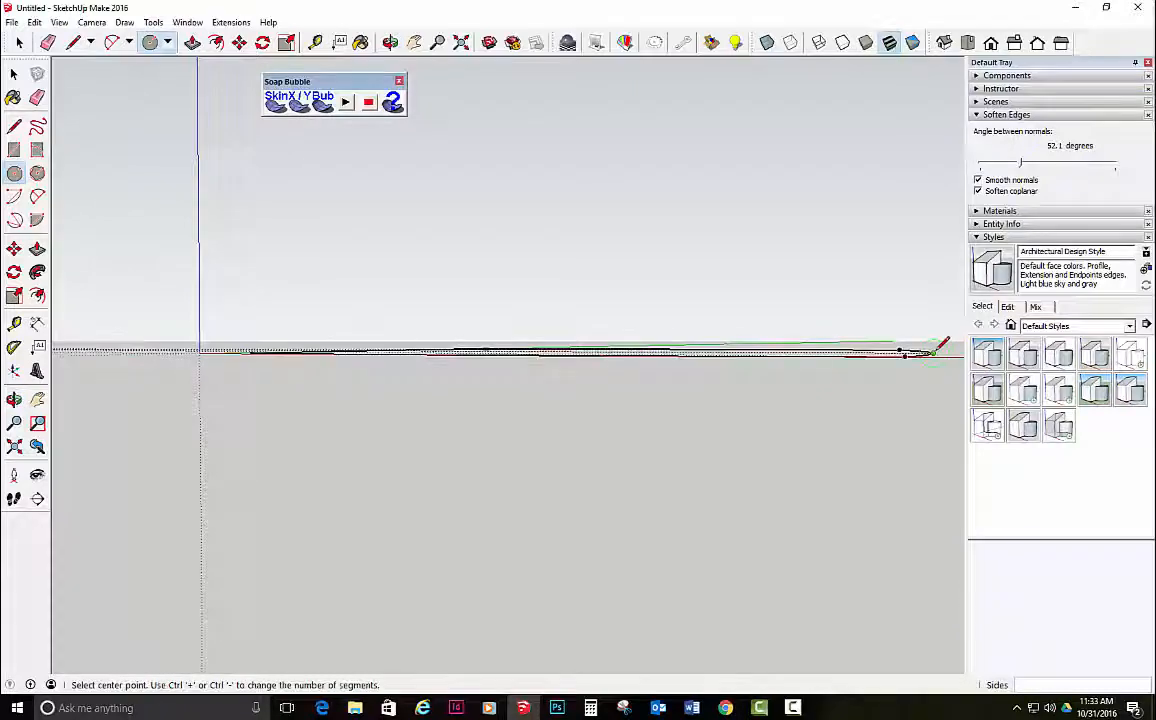
click(934, 351)
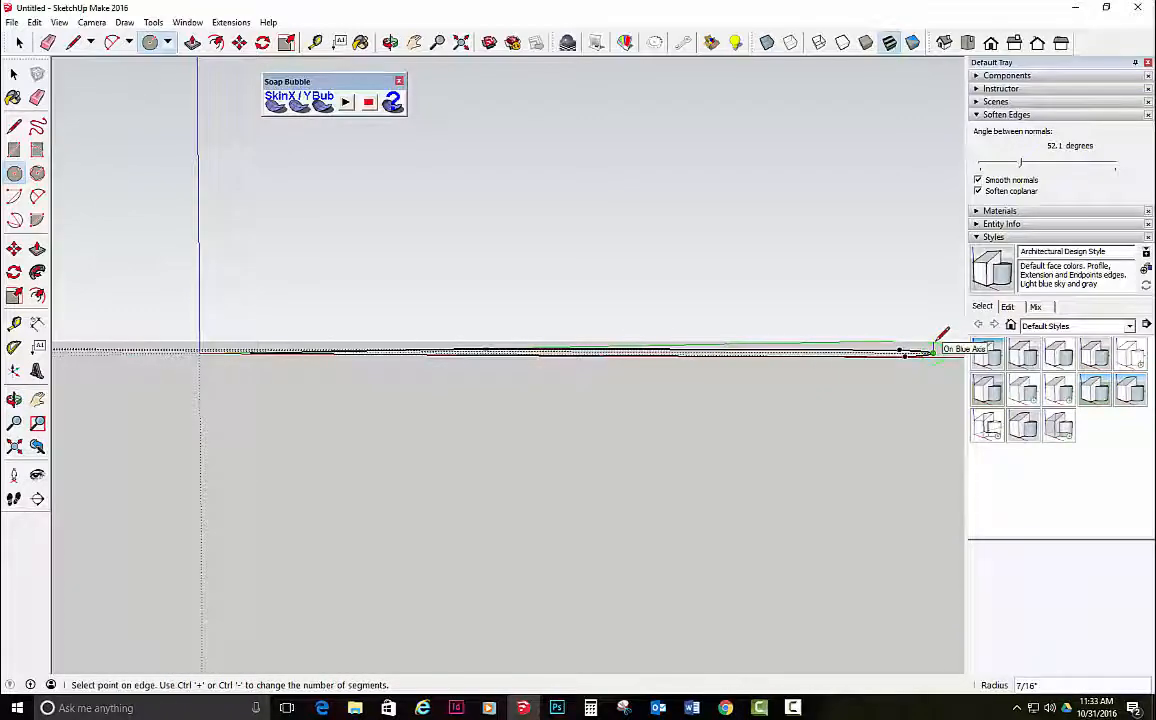
mouse_move(941, 335)
middle_down()
mouse_move(870, 527)
mouse_move(890, 537)
mouse_move(976, 298)
mouse_move(932, 348)
middle_up()
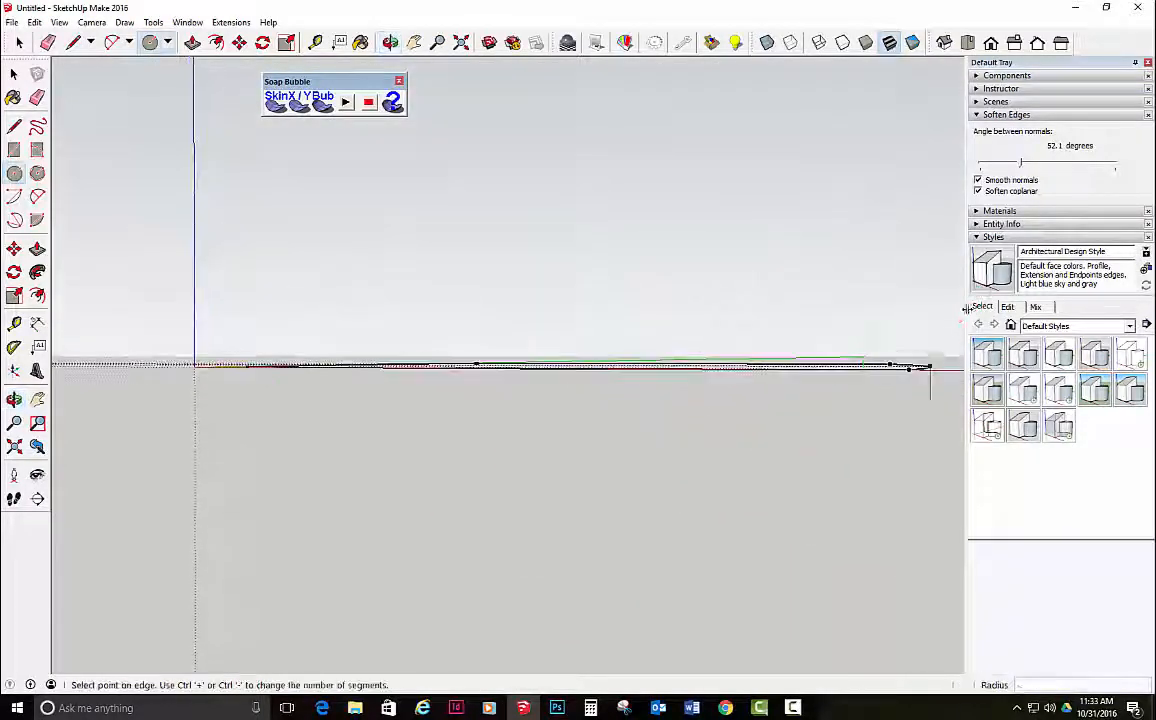
click(930, 365)
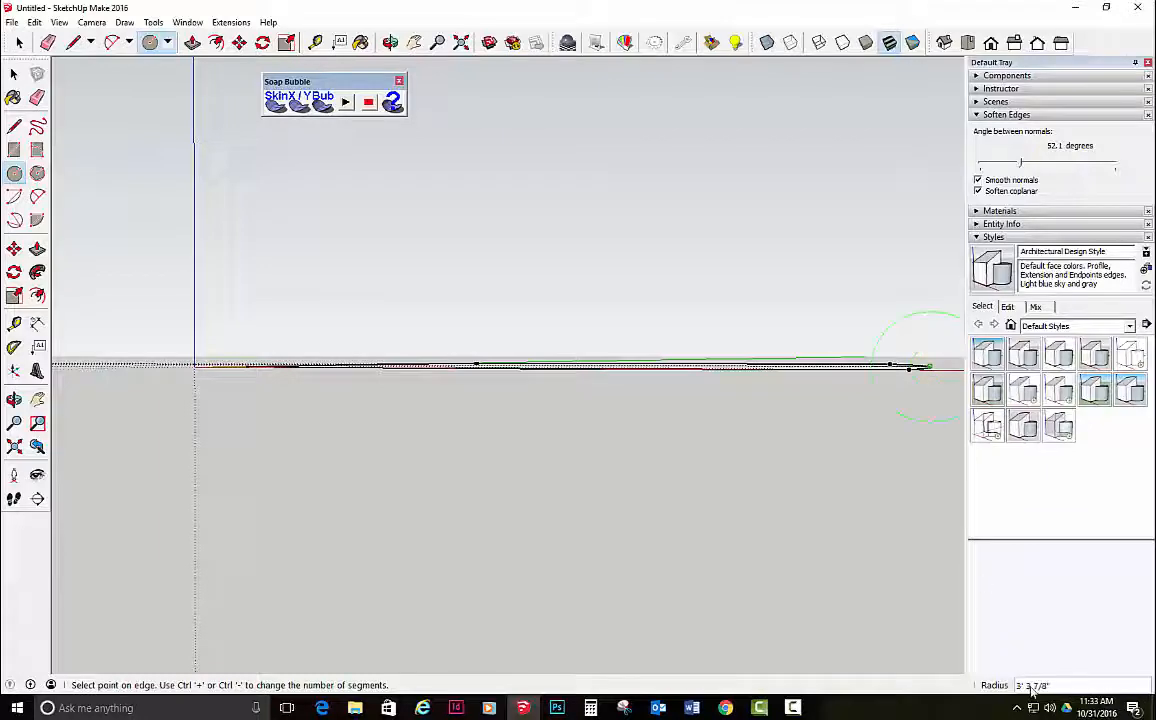
click(936, 343)
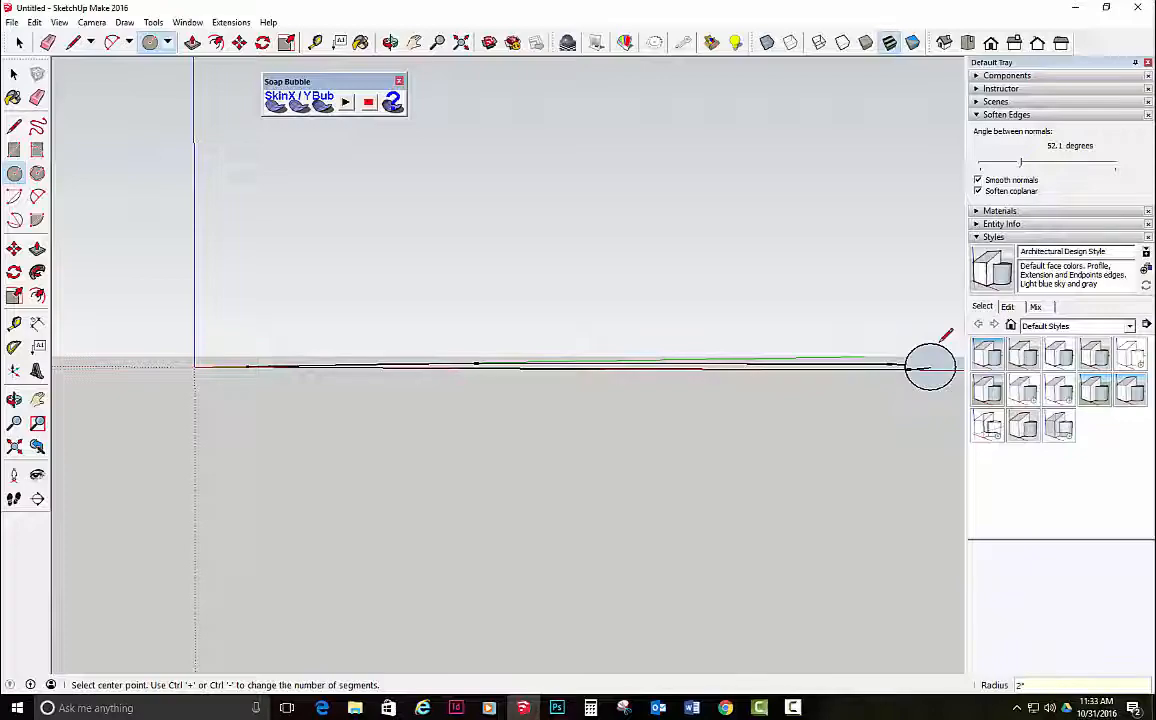
- Sweep the circle around all four outline arcs with Follow Me to form a closed tubular frame
middle_drag(819, 311, 759, 410)
scroll(610, 535, down, 3)
scroll(778, 414, up, 3)
key(space)
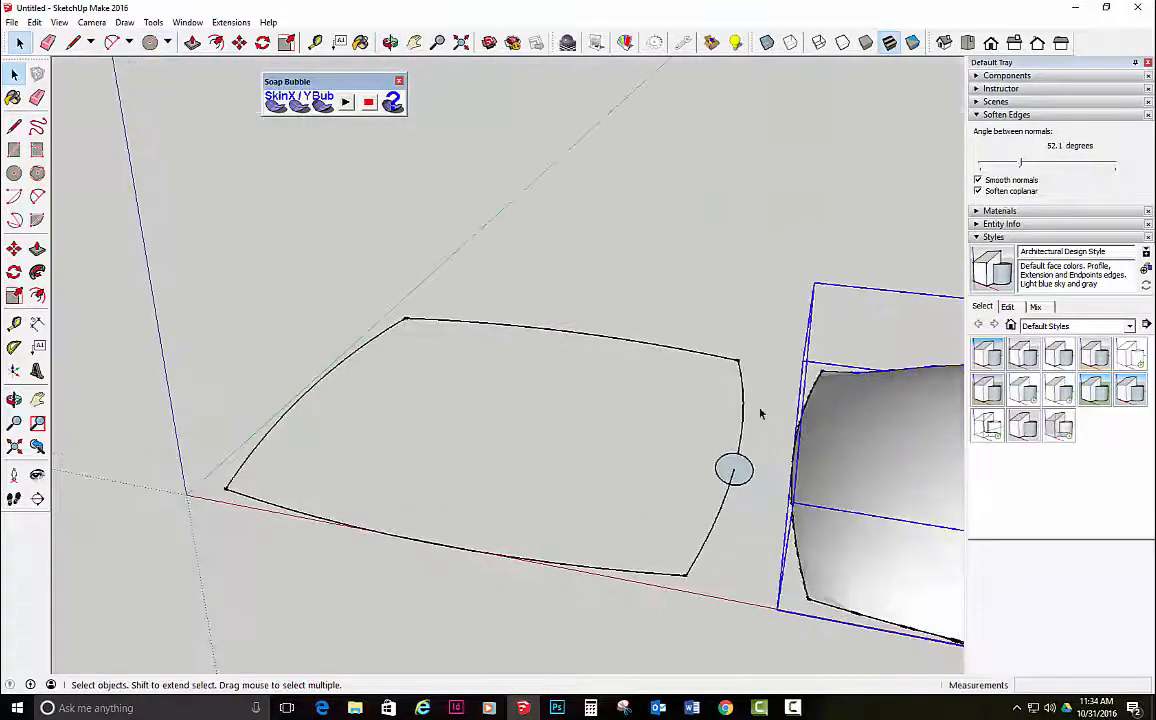
drag(757, 416, 651, 356)
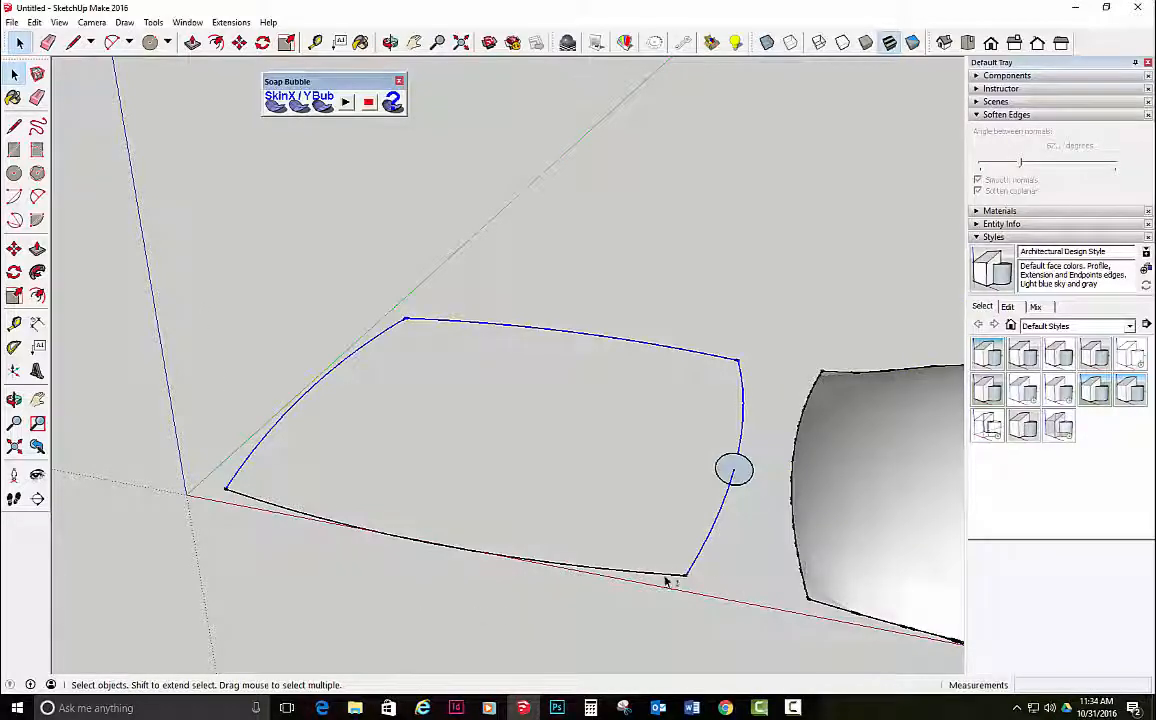
click(37, 272)
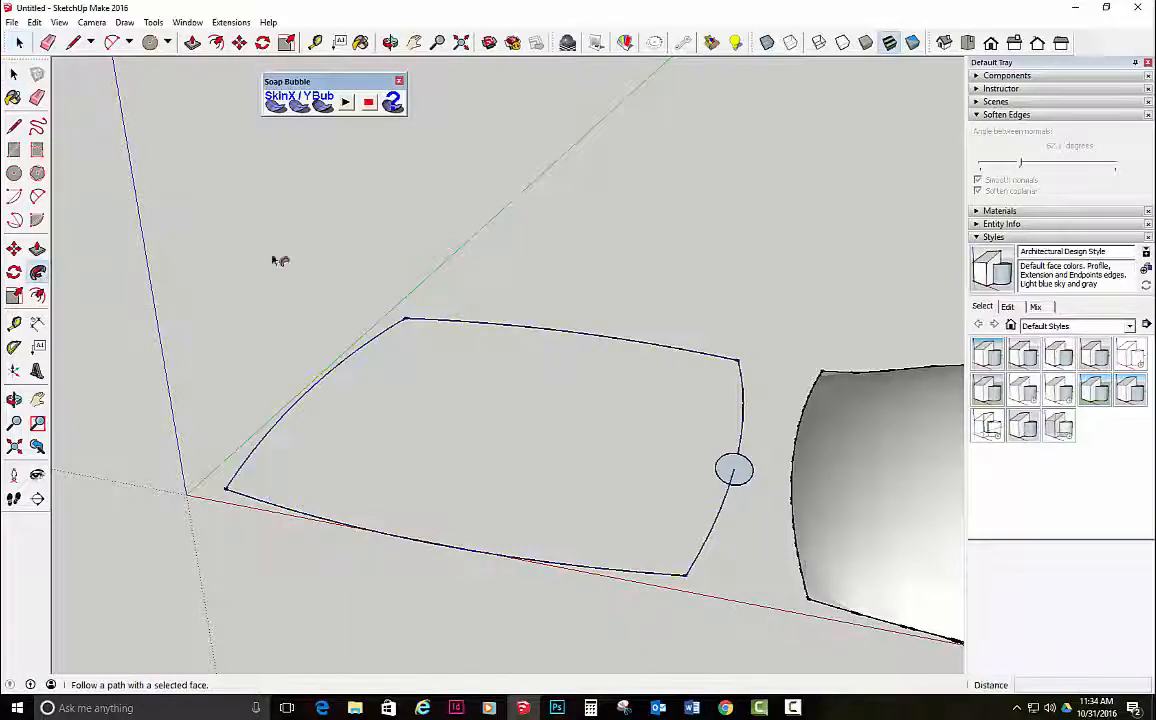
click(735, 472)
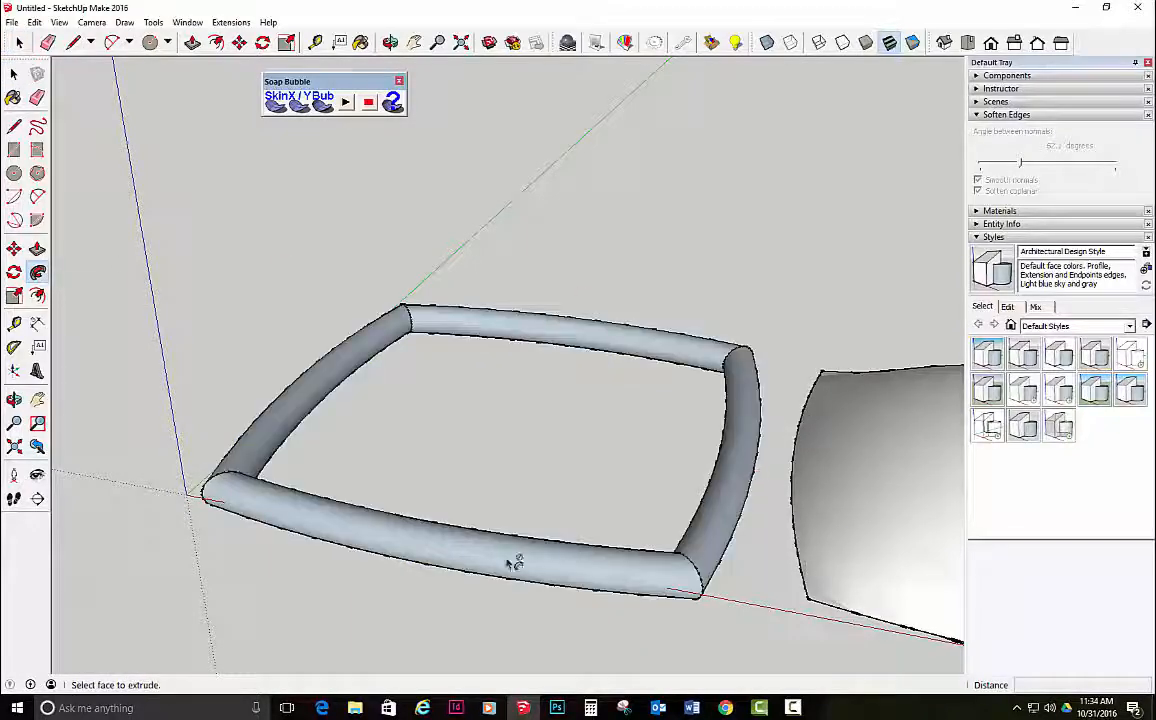
- Paint all four sides of the tubular frame with the red Color A04
middle_drag(514, 560, 594, 537)
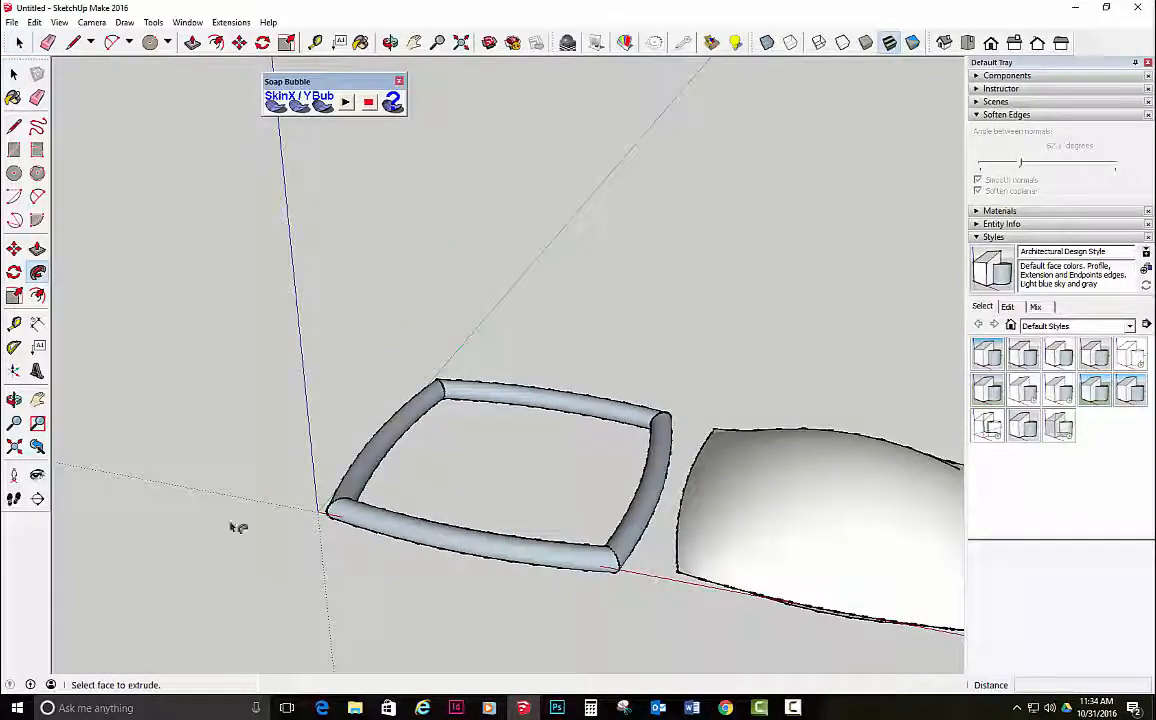
middle_drag(237, 527, 335, 459)
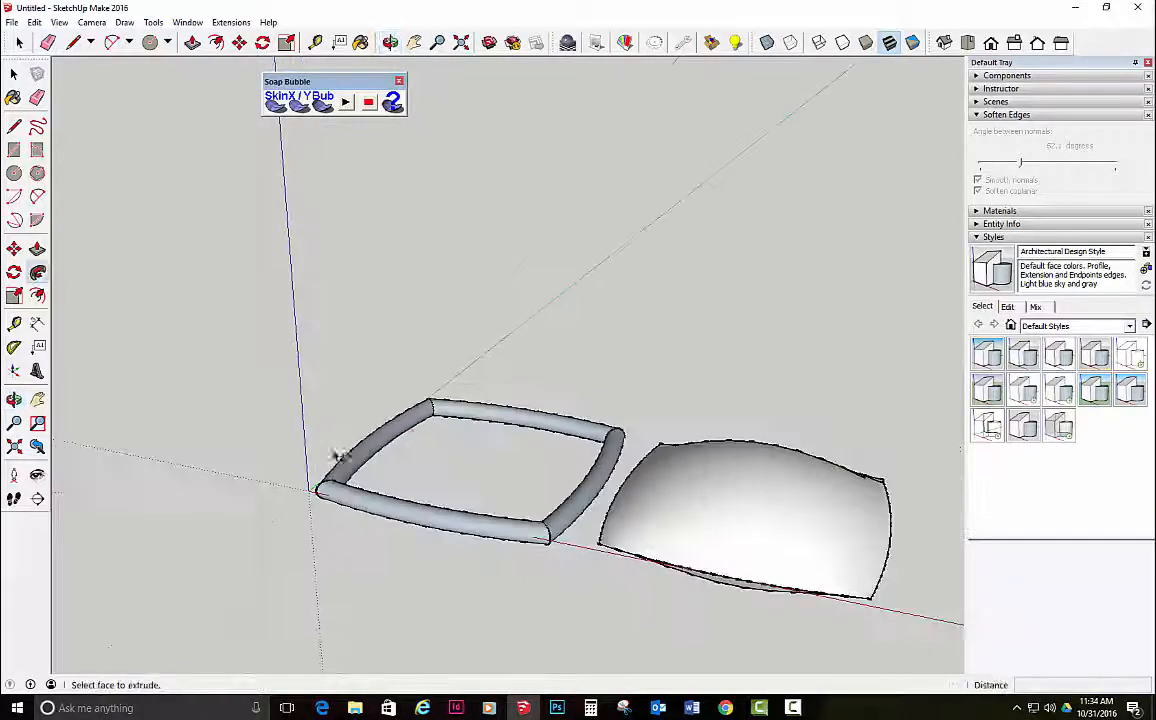
click(1042, 212)
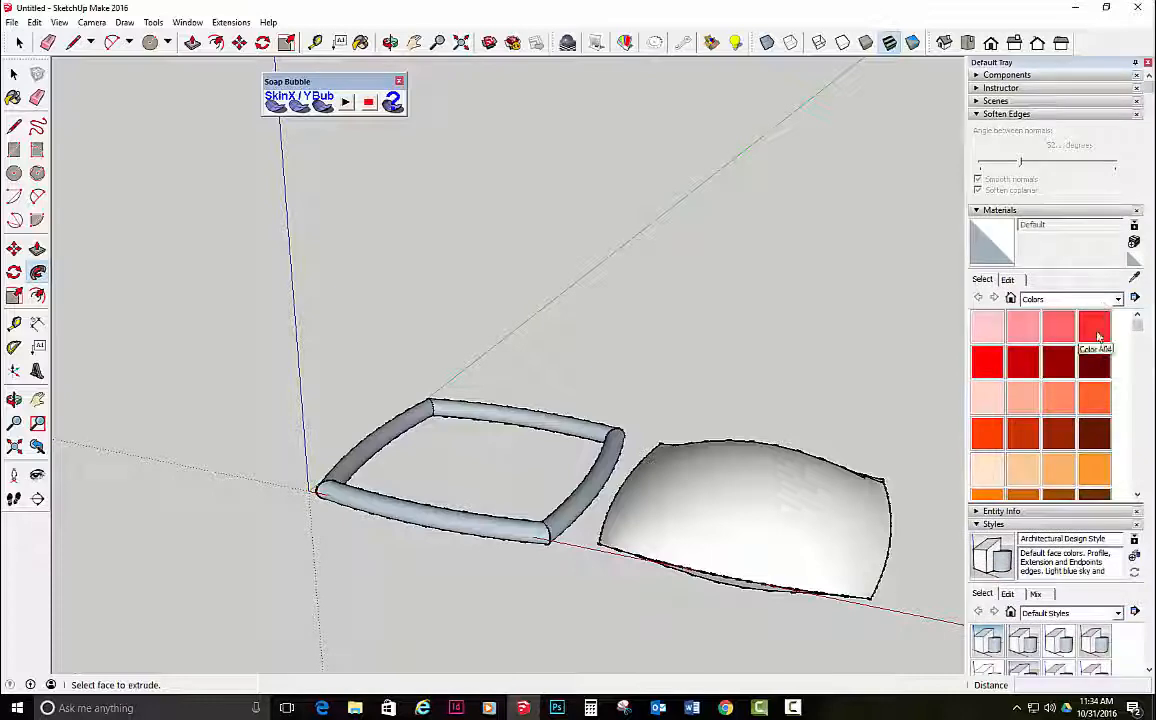
click(1095, 327)
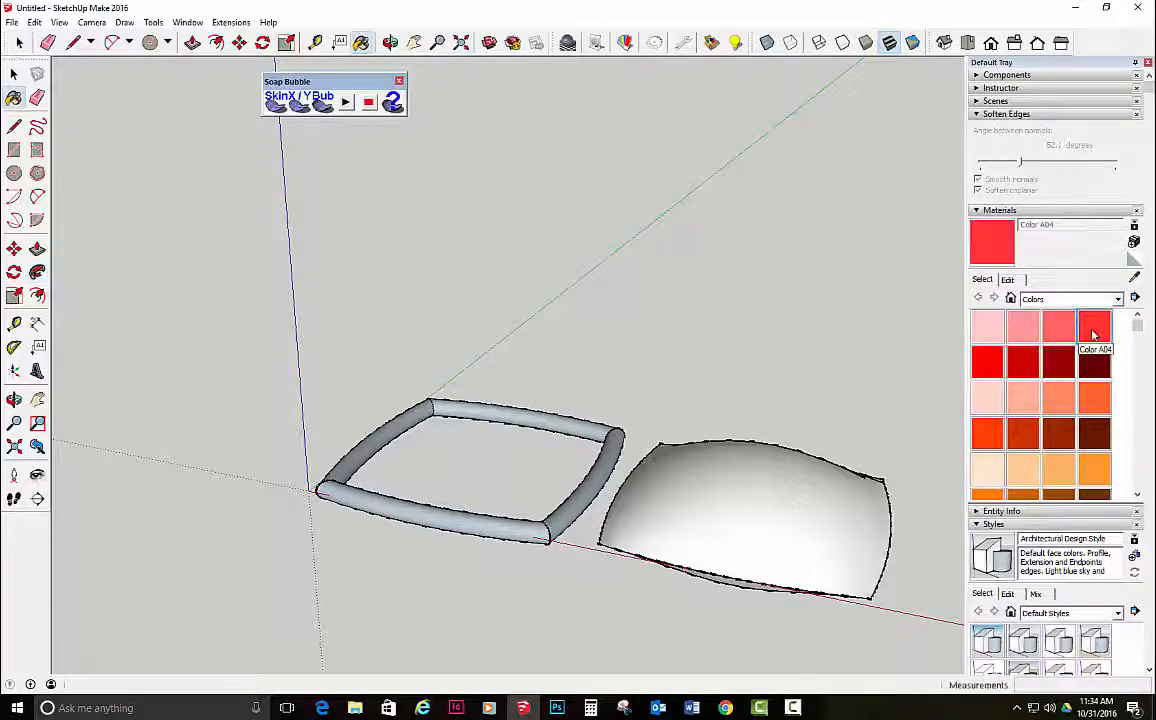
click(617, 443)
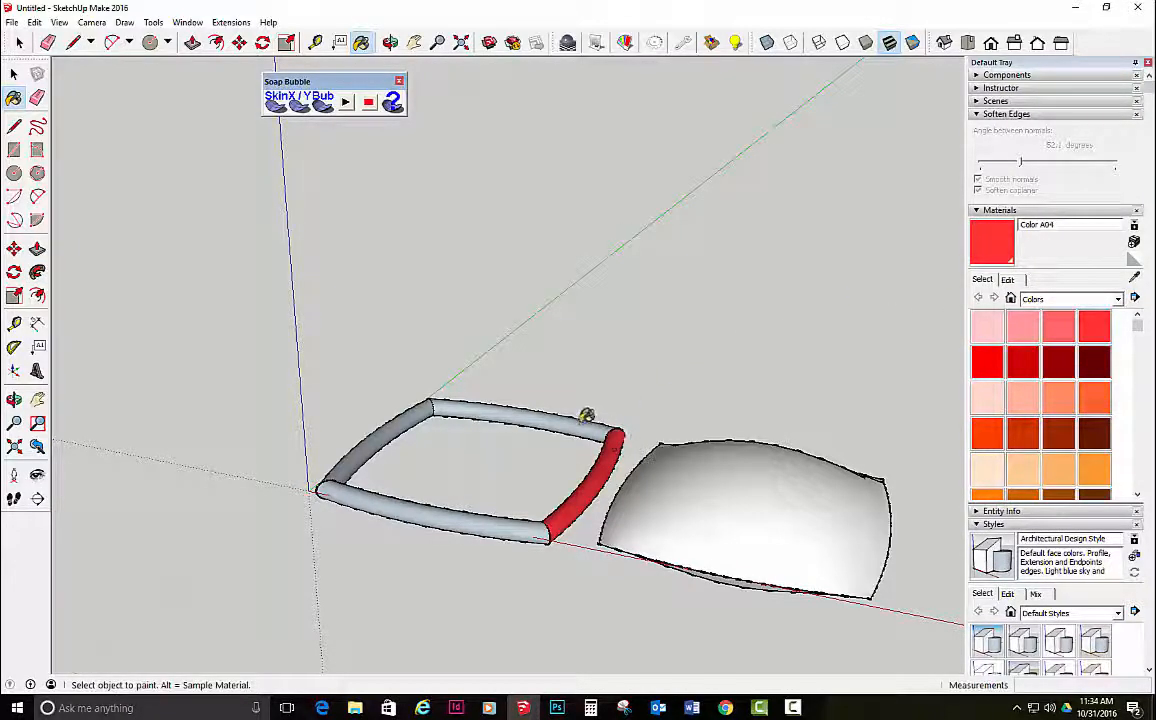
click(584, 419)
click(395, 436)
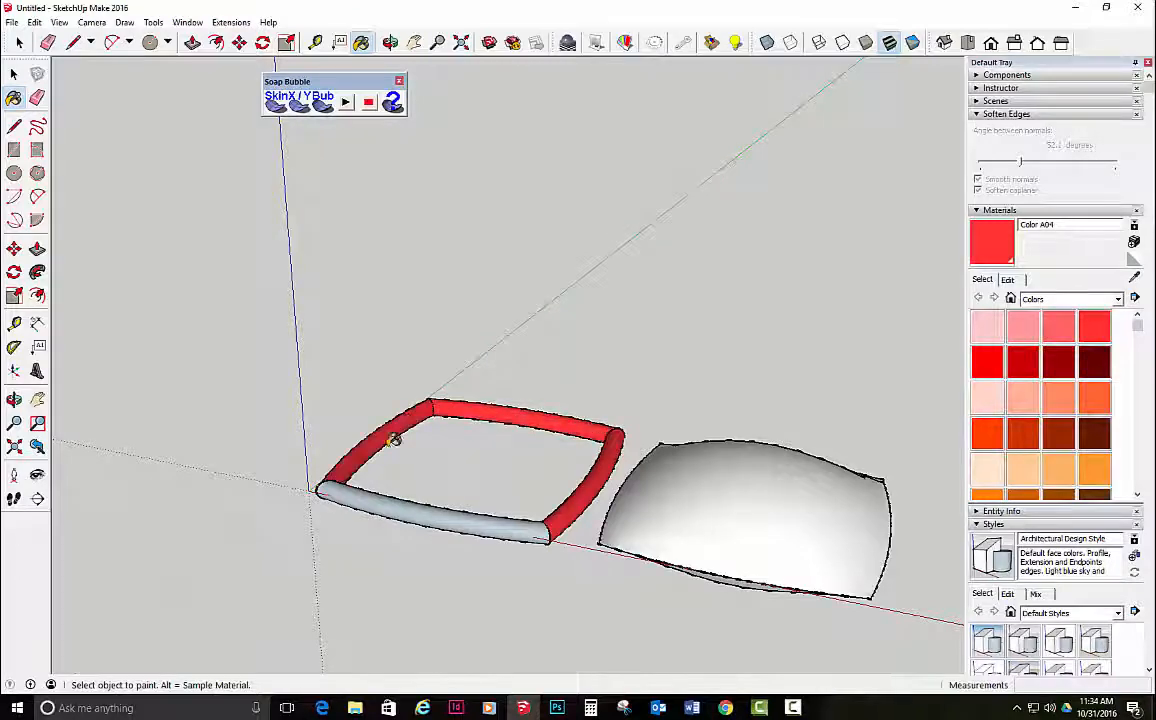
click(407, 503)
- Select all the connected geometry of the red frame and make it a group
key(space)
triple_click(403, 515)
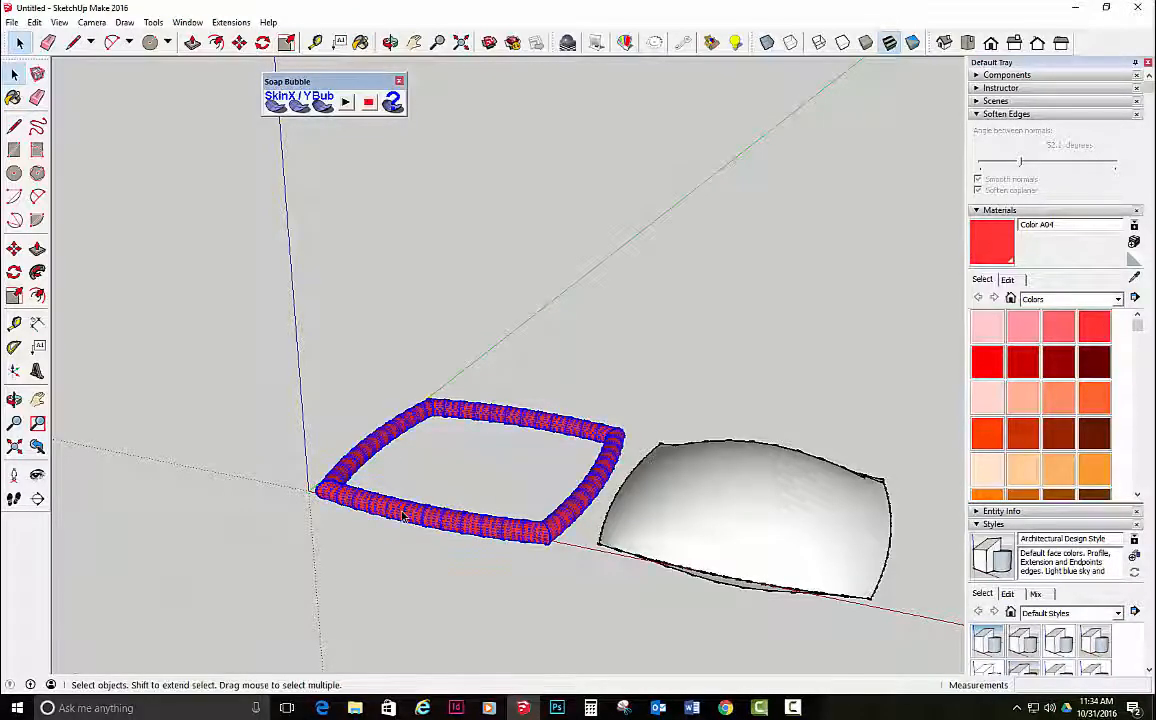
right_click(403, 515)
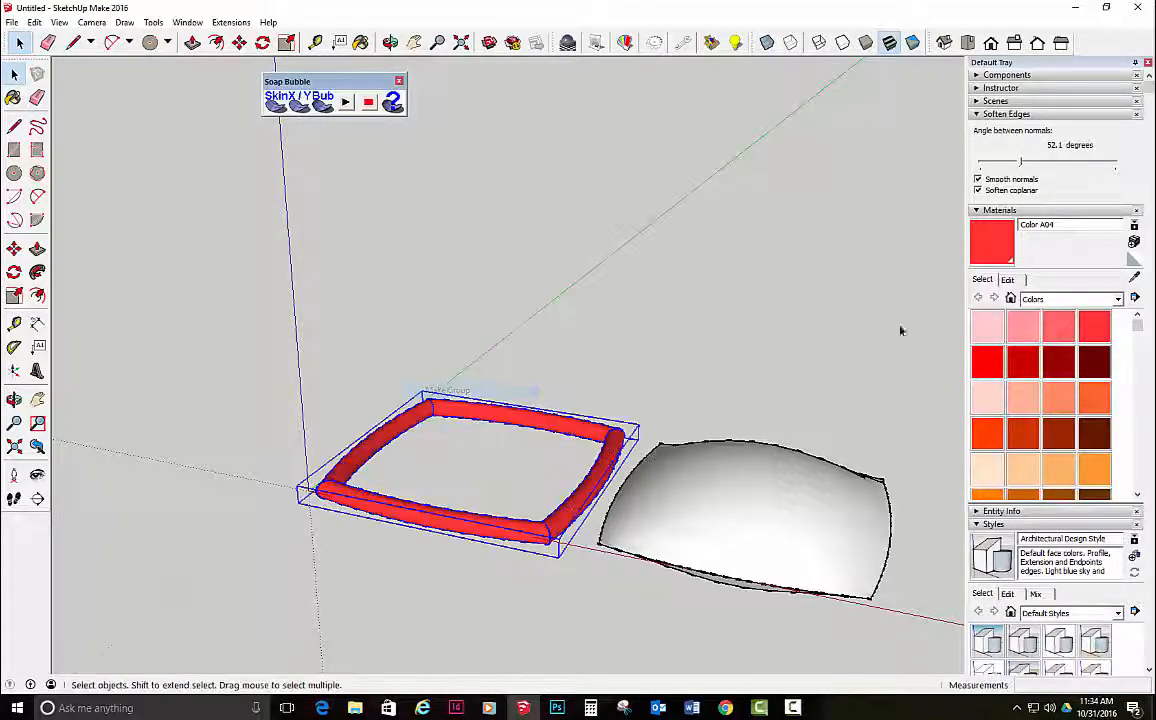
click(459, 390)
- Paint the upper half of the pillow with the dark green Color G08
drag(1135, 330, 1136, 395)
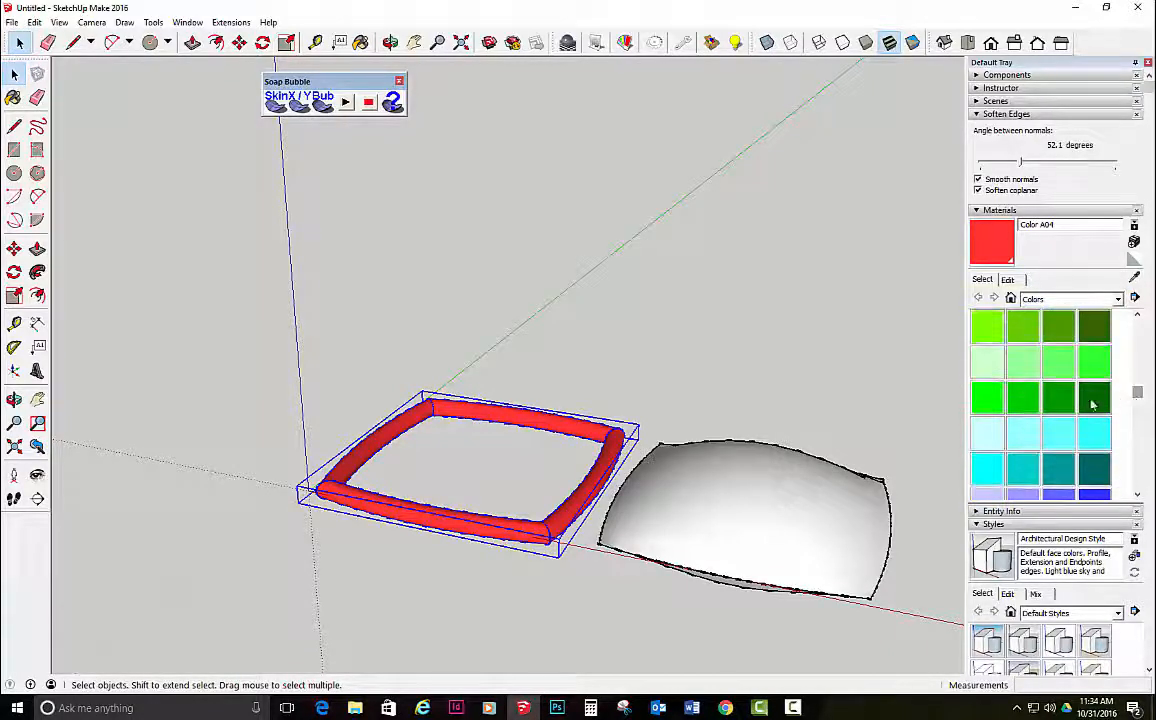
click(1094, 398)
click(815, 493)
mouse_move(808, 382)
middle_down()
mouse_move(808, 330)
mouse_move(797, 394)
middle_up()
mouse_move(735, 234)
middle_down()
mouse_move(712, 539)
mouse_move(584, 579)
middle_up()
- Move the red frame group corner to corner onto the green pillow so it borders the pillow's rim
key(space)
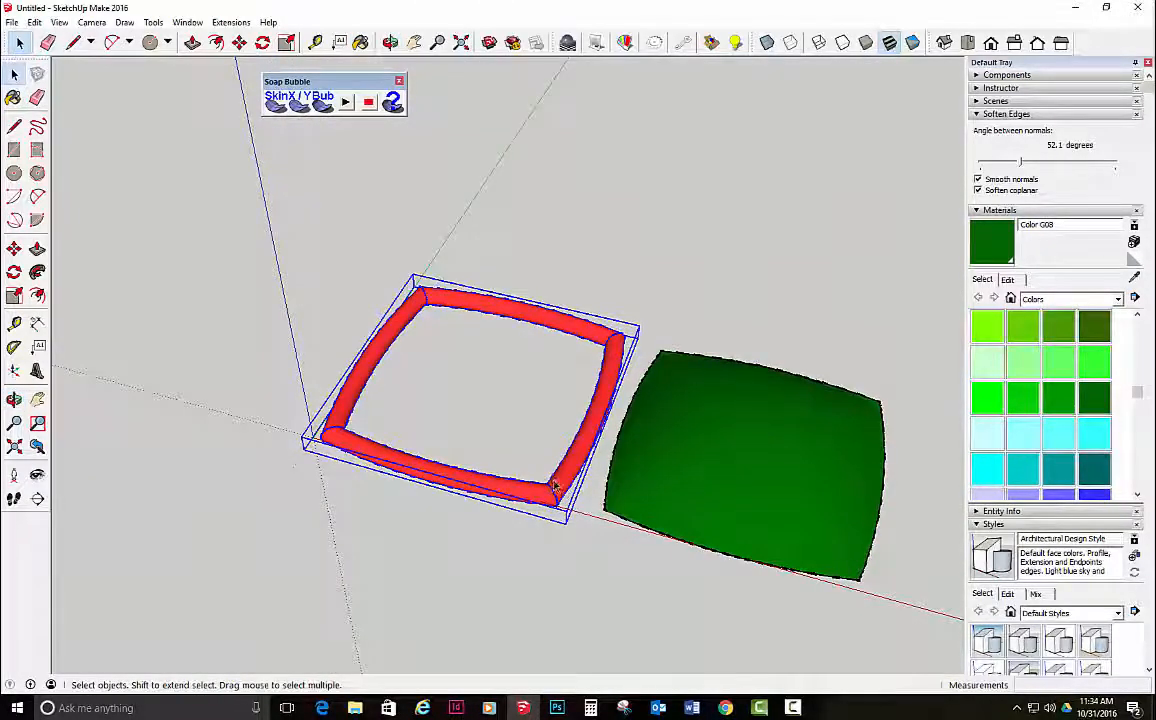
key(m)
click(492, 436)
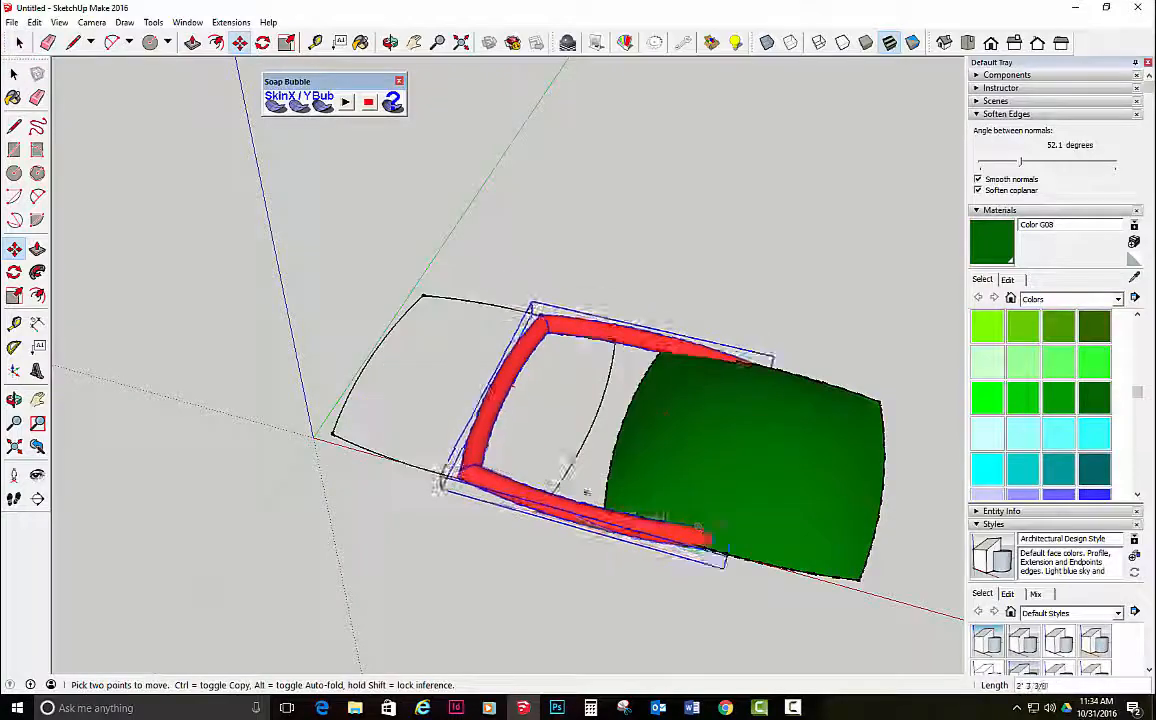
click(858, 574)
- Delete the four leftover outline arcs beside the axis origin
key(space)
click(515, 490)
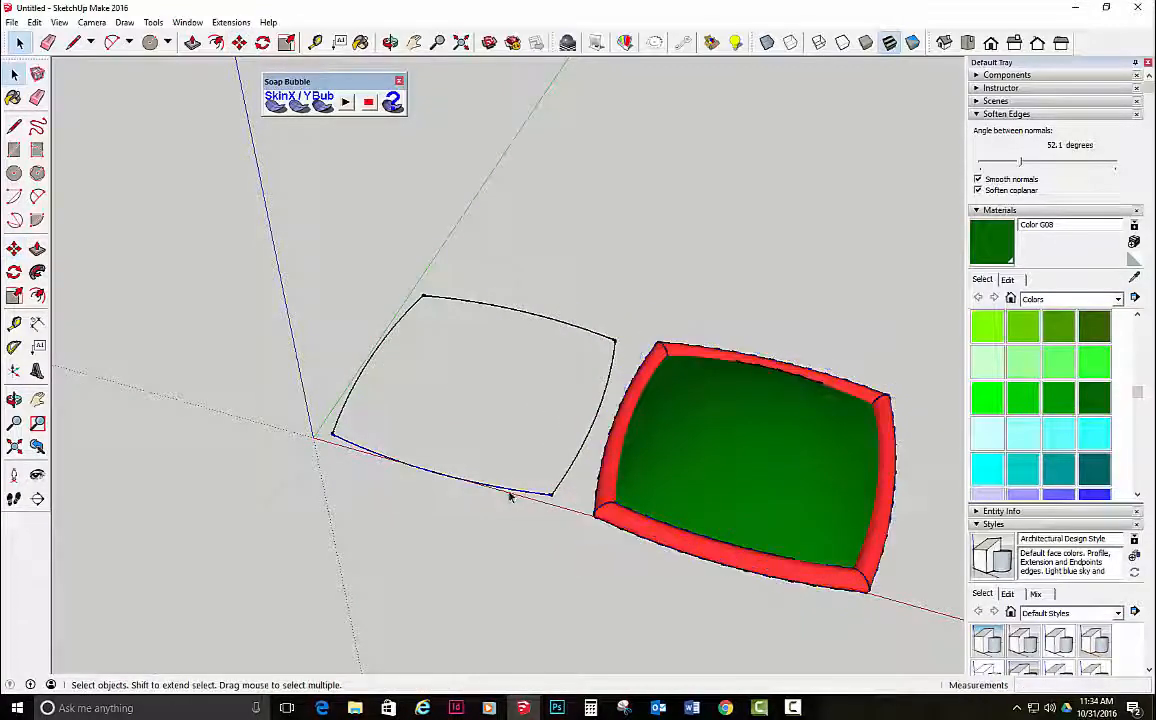
click(485, 408)
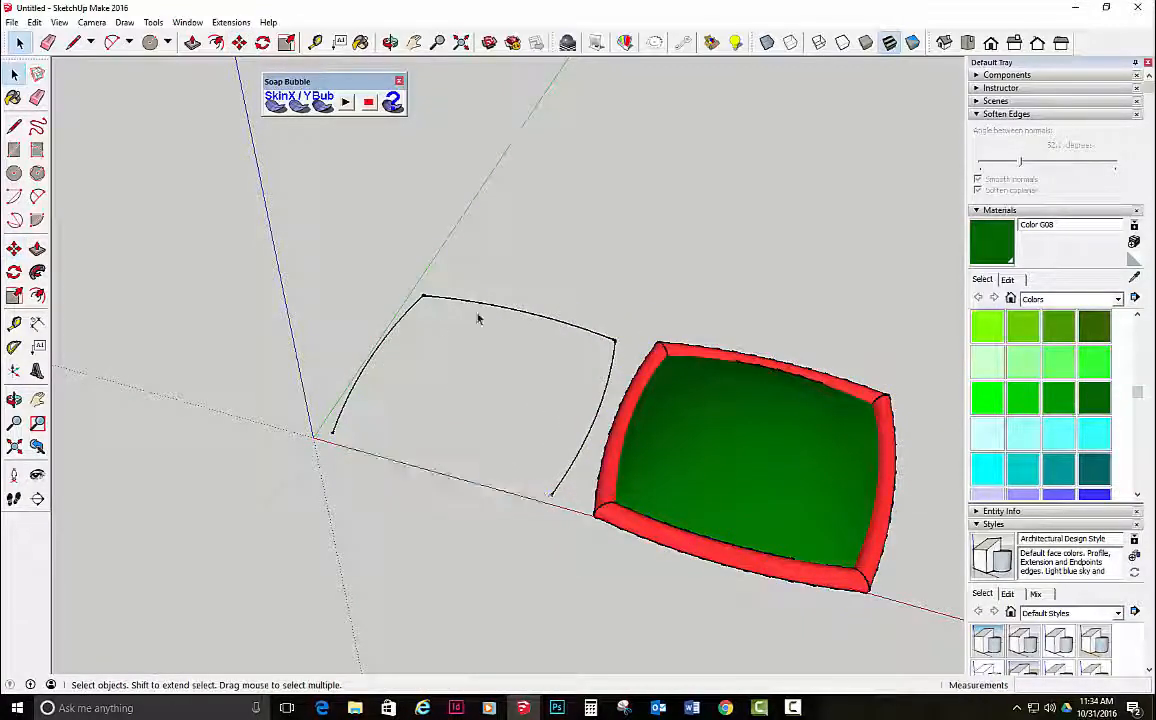
key(e)
mouse_move(379, 326)
mouse_down()
mouse_move(470, 279)
mouse_move(599, 331)
mouse_up()
click(600, 342)
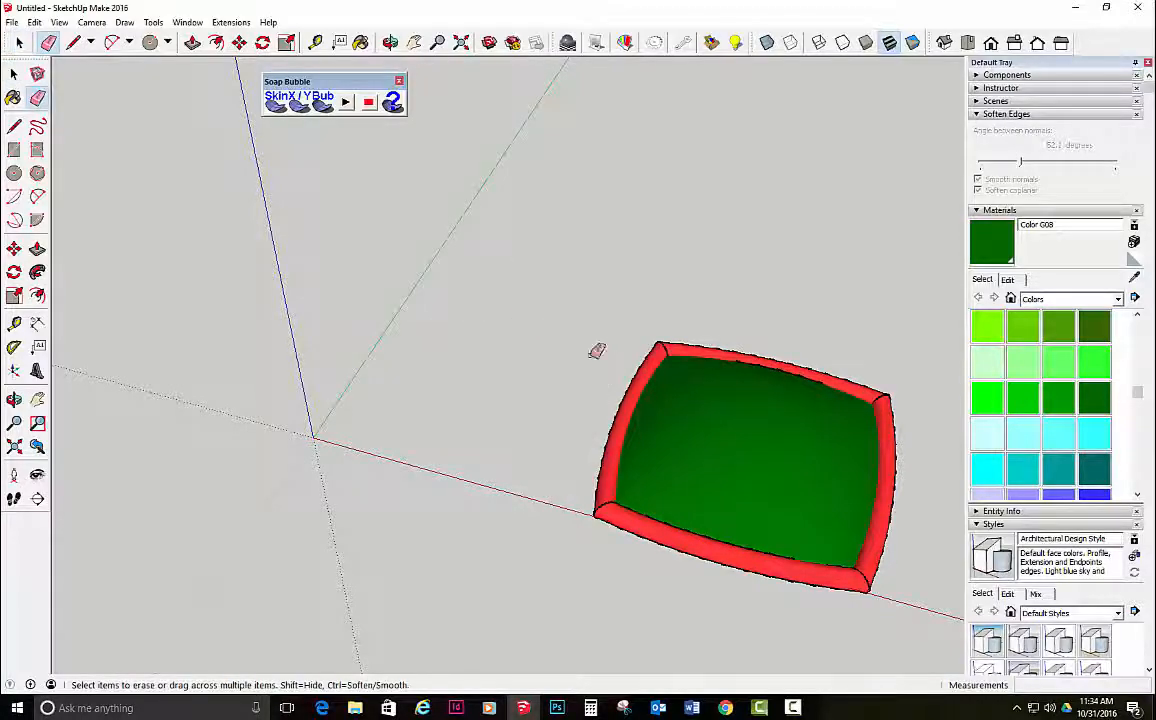
mouse_move(596, 350)
middle_down()
mouse_move(444, 599)
mouse_move(495, 498)
mouse_move(728, 240)
mouse_move(623, 5)
mouse_move(568, 245)
mouse_move(637, 145)
mouse_move(521, 681)
mouse_move(624, 2)
middle_up()
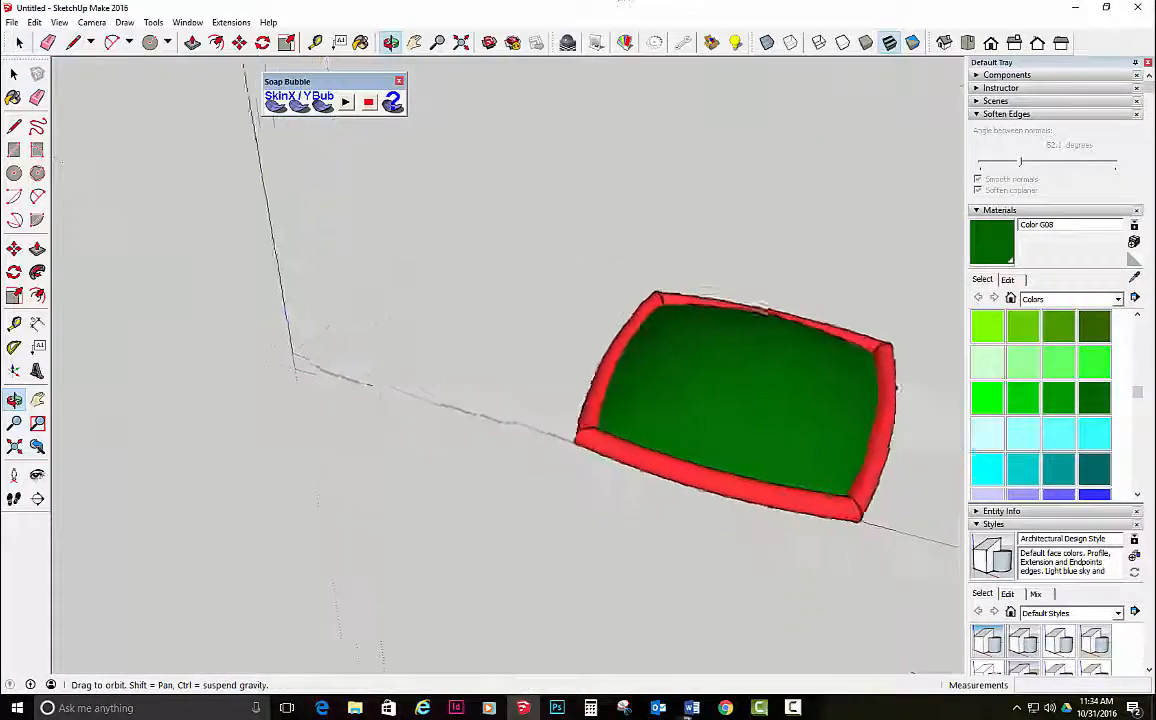
middle_drag(896, 388, 755, 387)
key(e)
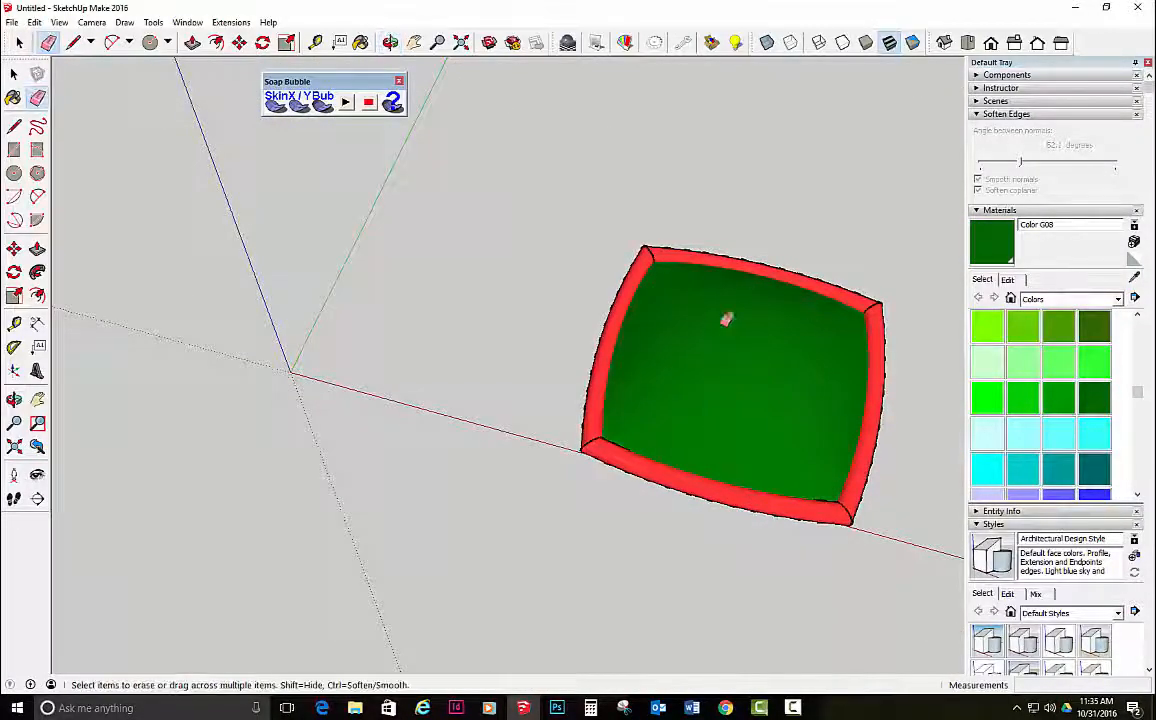
middle_drag(712, 340, 511, 470)
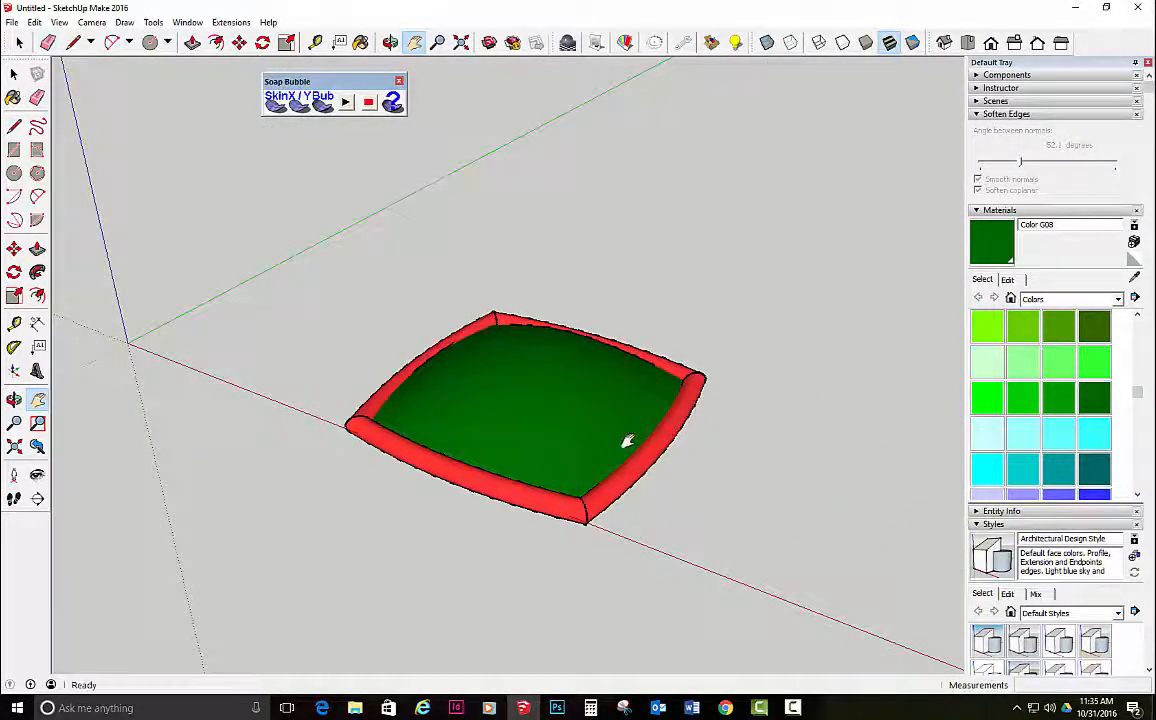